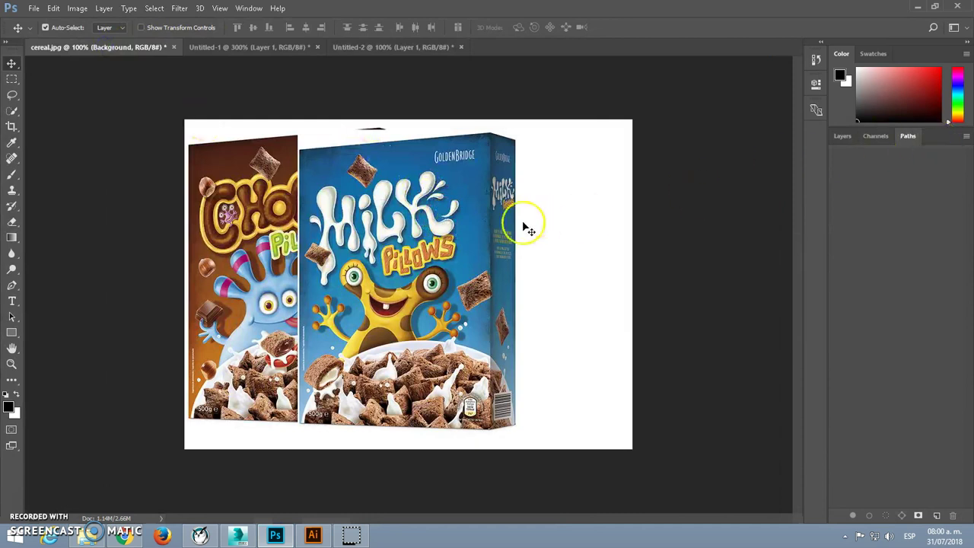
Move the Milk Pillows box up and to the right, and distort its corners outward to enlarge it.
{"action": "left_click_drag", "start_coordinate": [452, 240], "coordinate": [484, 233]}
{"action": "key", "text": "ctrl+t"}
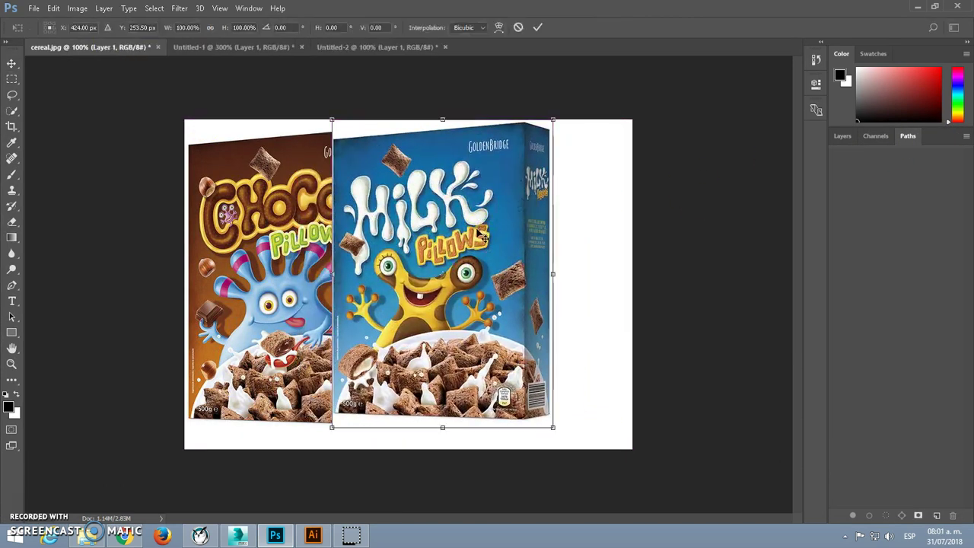
{"action": "right_click", "coordinate": [495, 257]}
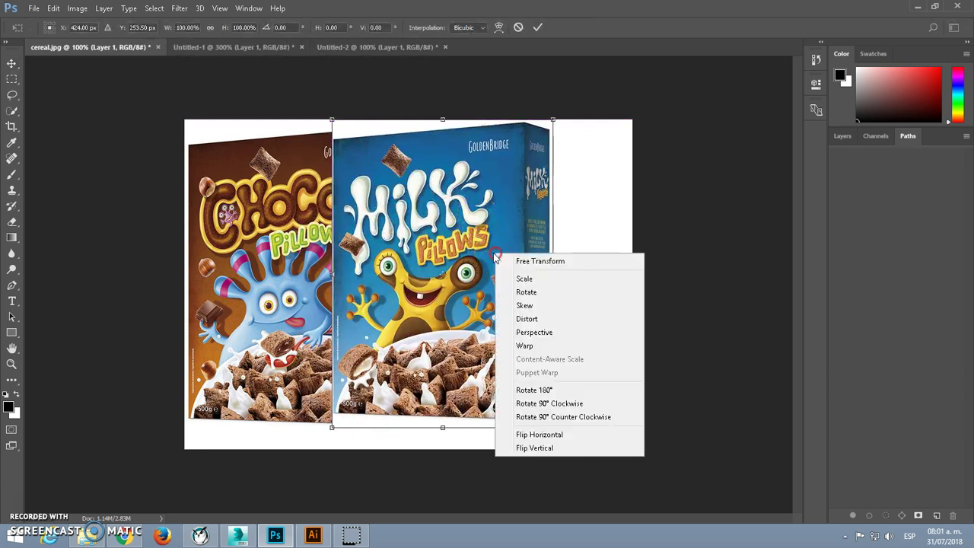
{"action": "left_click", "coordinate": [529, 319]}
{"action": "left_click_drag", "start_coordinate": [331, 121], "coordinate": [335, 101]}
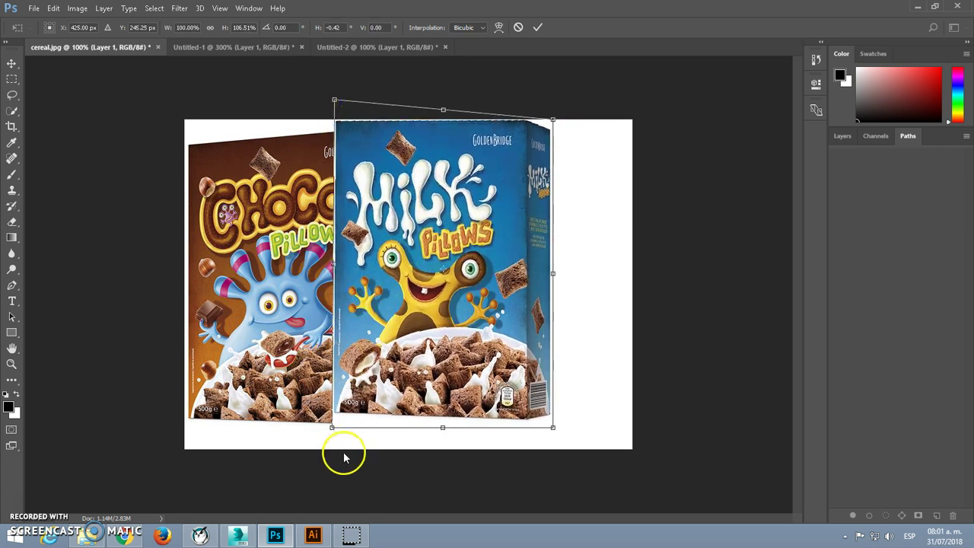
{"action": "left_click_drag", "start_coordinate": [331, 427], "coordinate": [331, 433]}
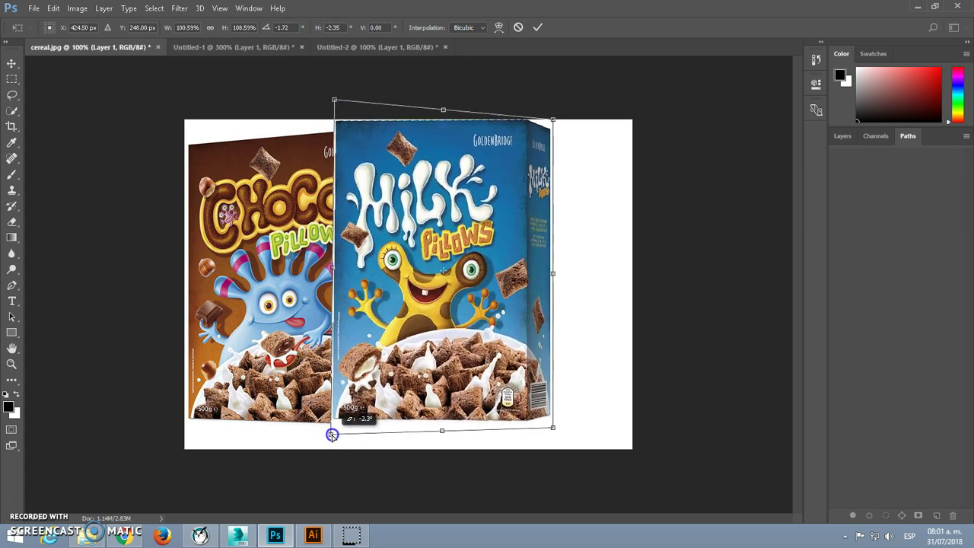
{"action": "left_click_drag", "start_coordinate": [551, 429], "coordinate": [556, 435]}
{"action": "left_click_drag", "start_coordinate": [553, 119], "coordinate": [555, 116]}
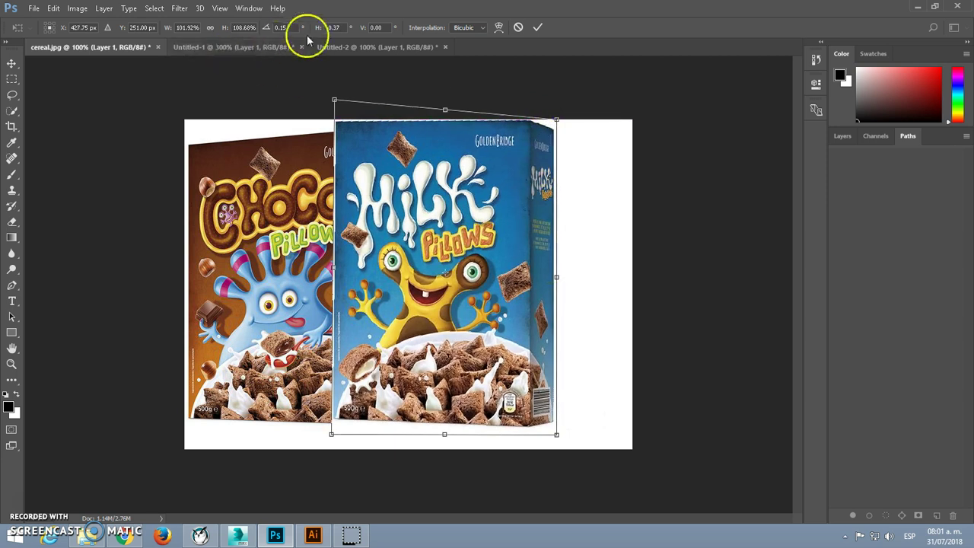
Save the monster's work path in the Untitled-1 document under the name "mono".
{"action": "left_click", "coordinate": [356, 47]}
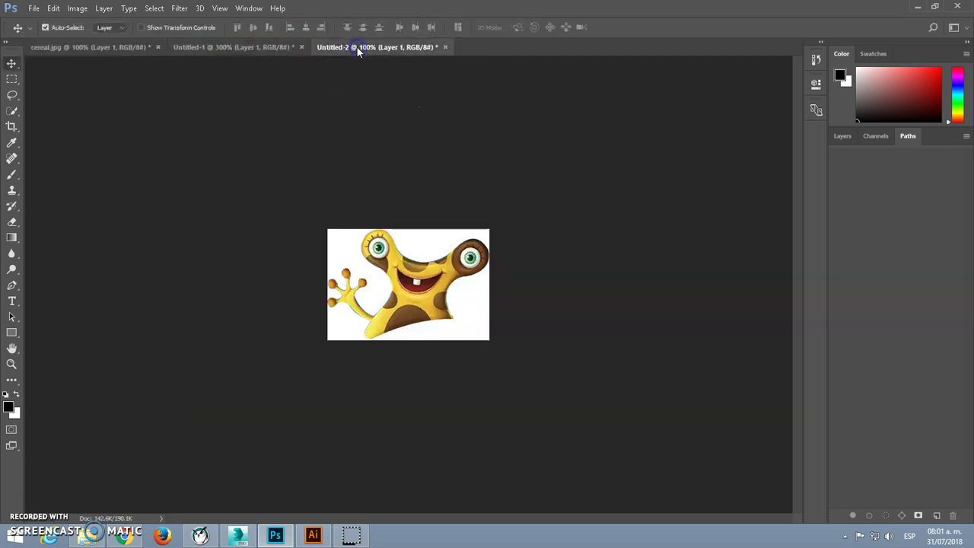
{"action": "left_click", "coordinate": [225, 48]}
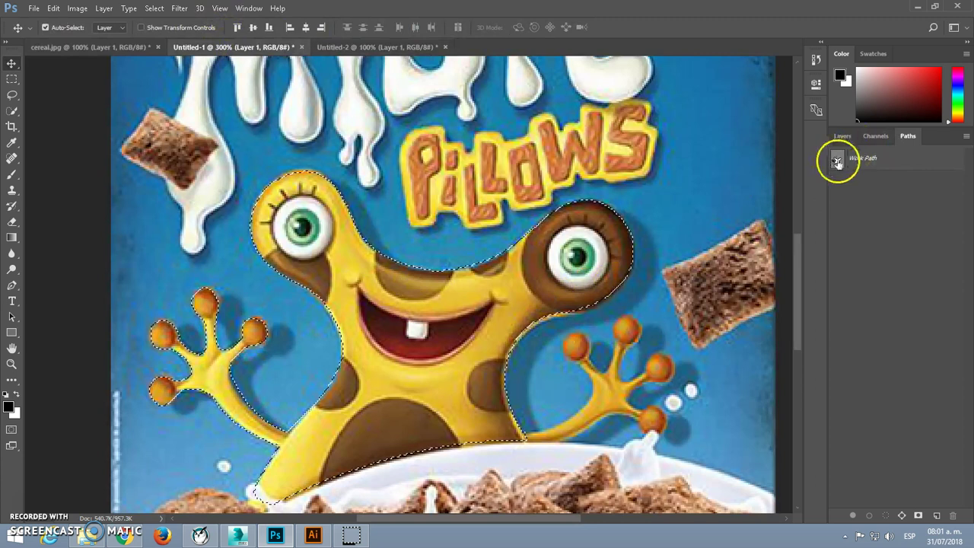
{"action": "left_click", "coordinate": [930, 159]}
{"action": "right_click", "coordinate": [889, 158]}
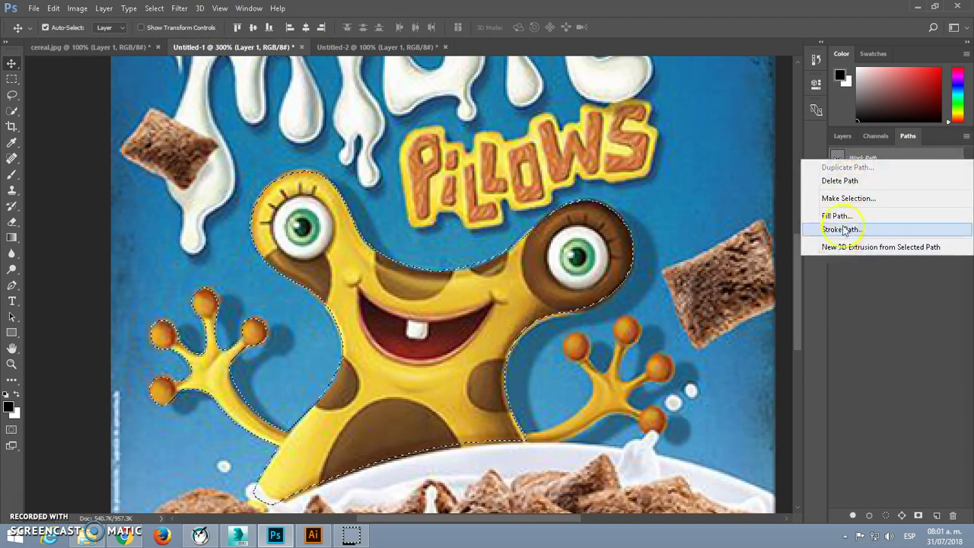
{"action": "left_click", "coordinate": [874, 268]}
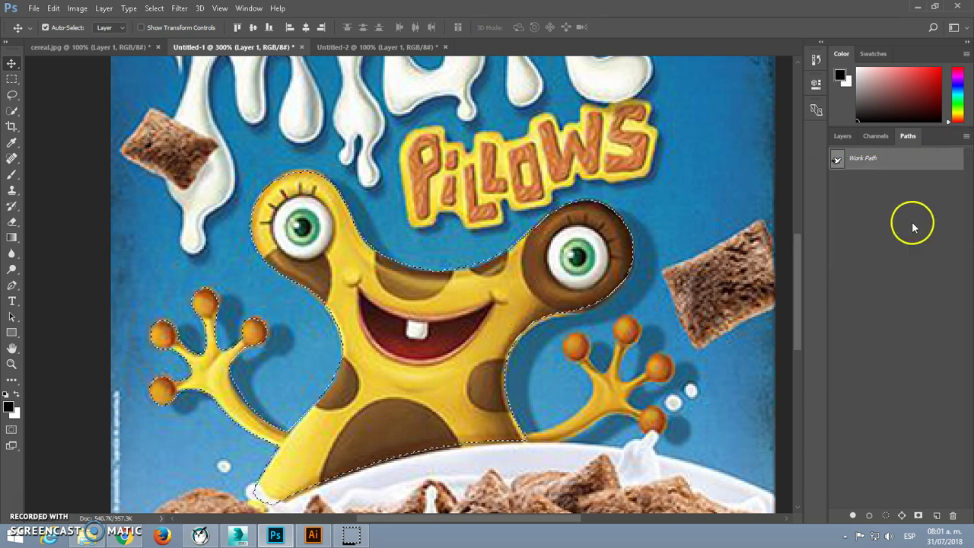
{"action": "left_click", "coordinate": [966, 138]}
{"action": "left_click", "coordinate": [922, 146]}
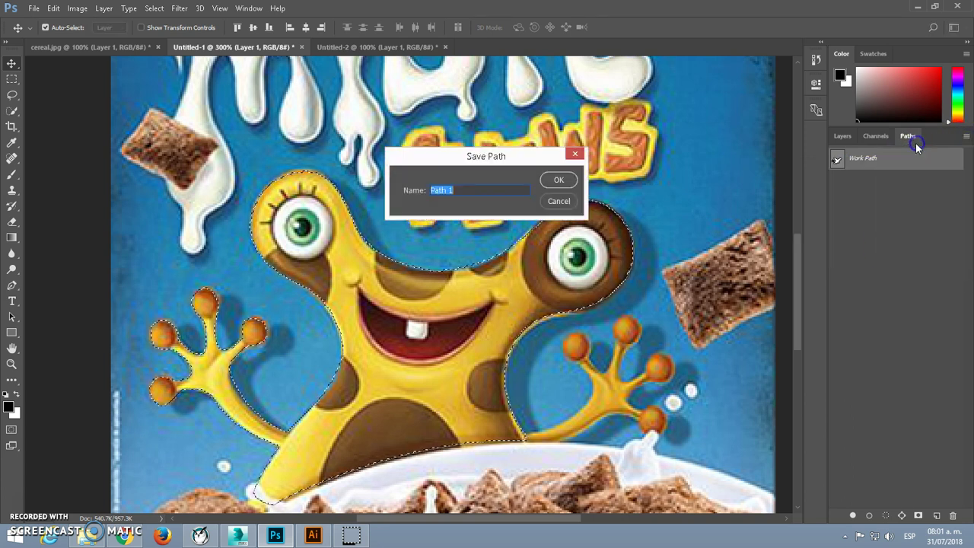
{"action": "type", "text": "mono"}
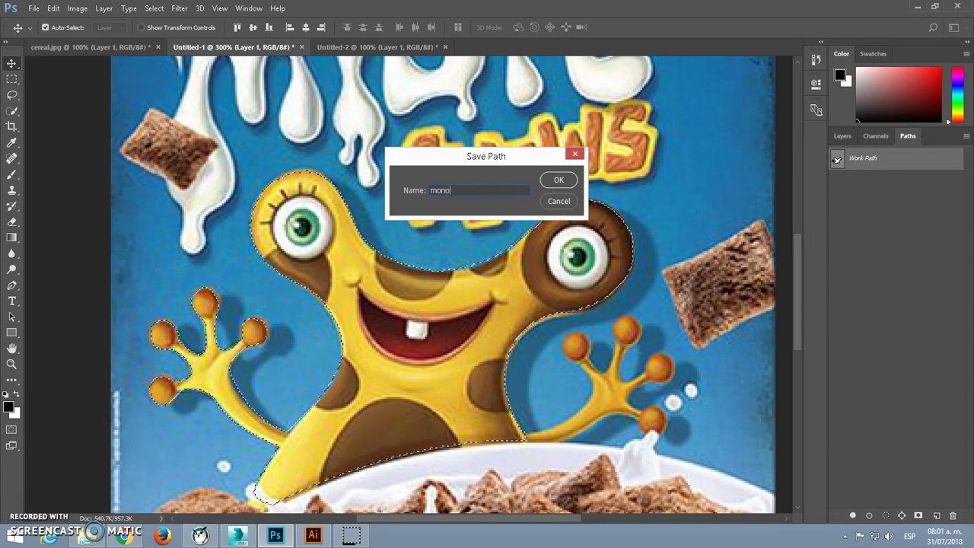
{"action": "key", "text": "Return"}
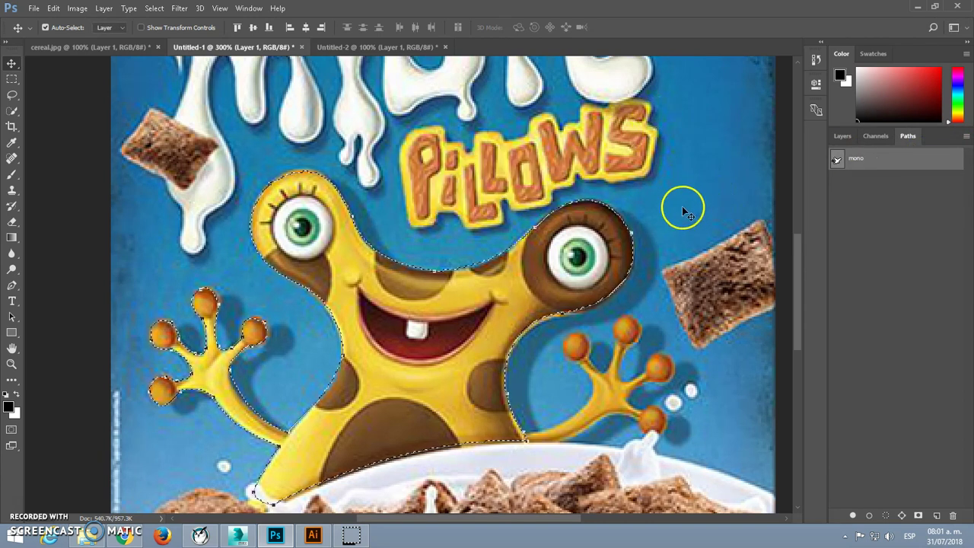
Load the mono path as a selection around the monster and deselect it again.
{"action": "left_click", "coordinate": [837, 160]}
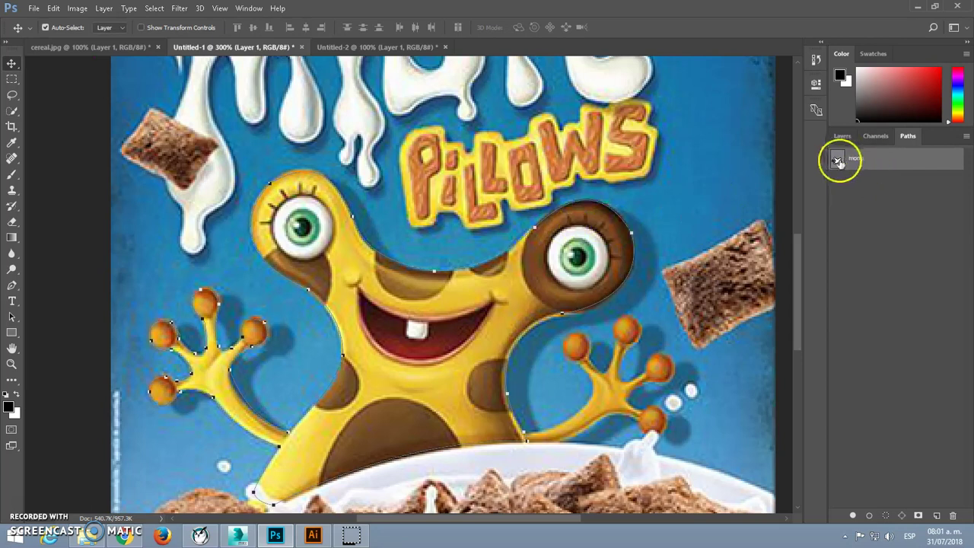
{"action": "left_click", "coordinate": [855, 201]}
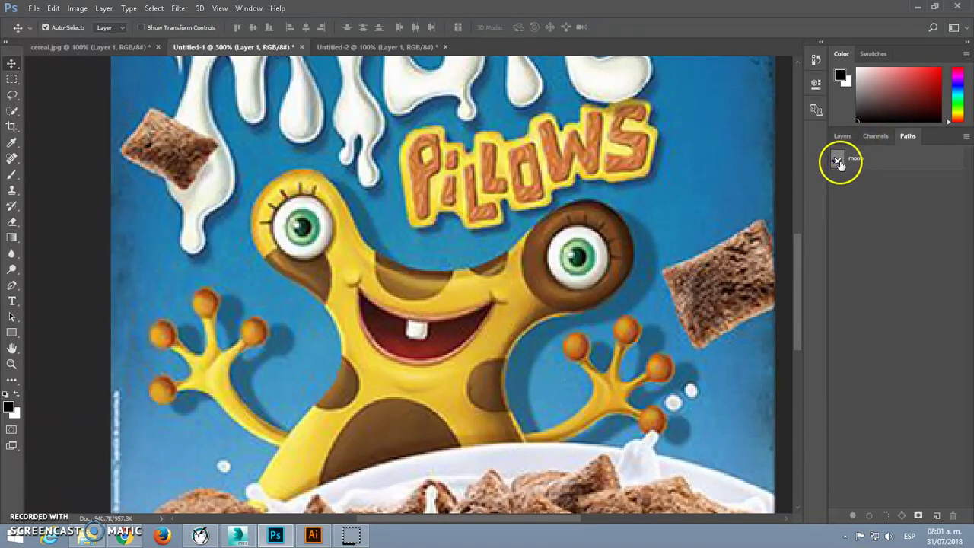
{"action": "left_click", "coordinate": [837, 161], "text": "ctrl"}
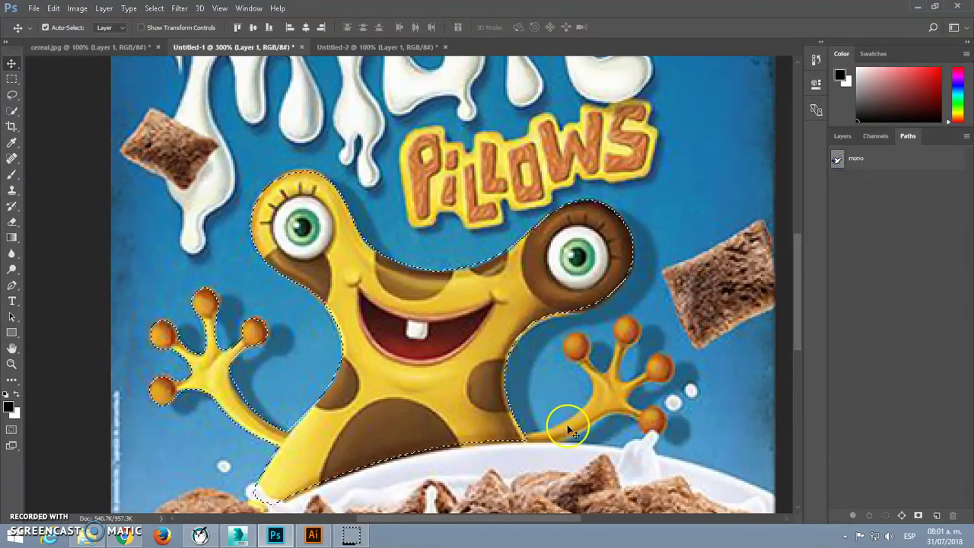
{"action": "left_click", "coordinate": [843, 135]}
{"action": "left_click", "coordinate": [907, 135]}
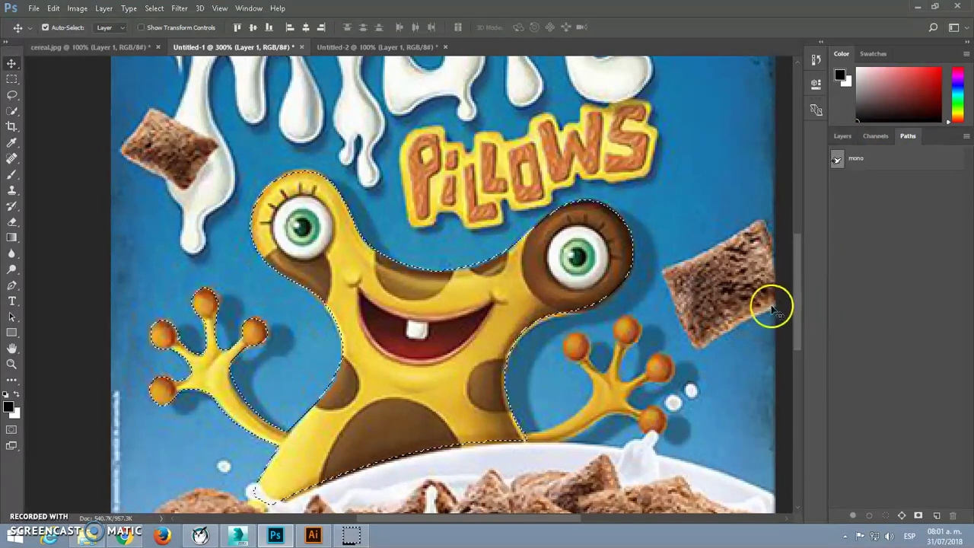
{"action": "key", "text": "ctrl+d"}
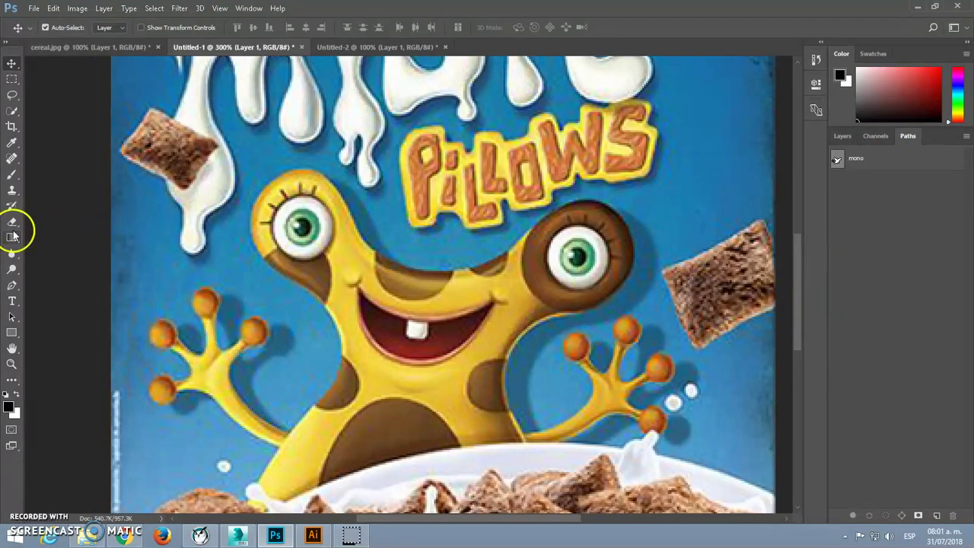
Activate the Pen tool and create a new path named "mano".
{"action": "key", "text": "p"}
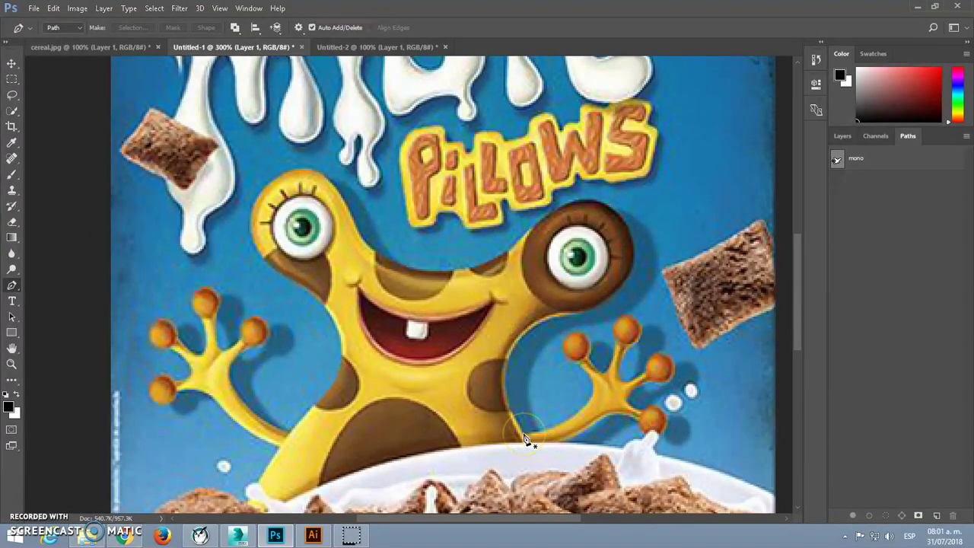
{"action": "left_click", "coordinate": [967, 135]}
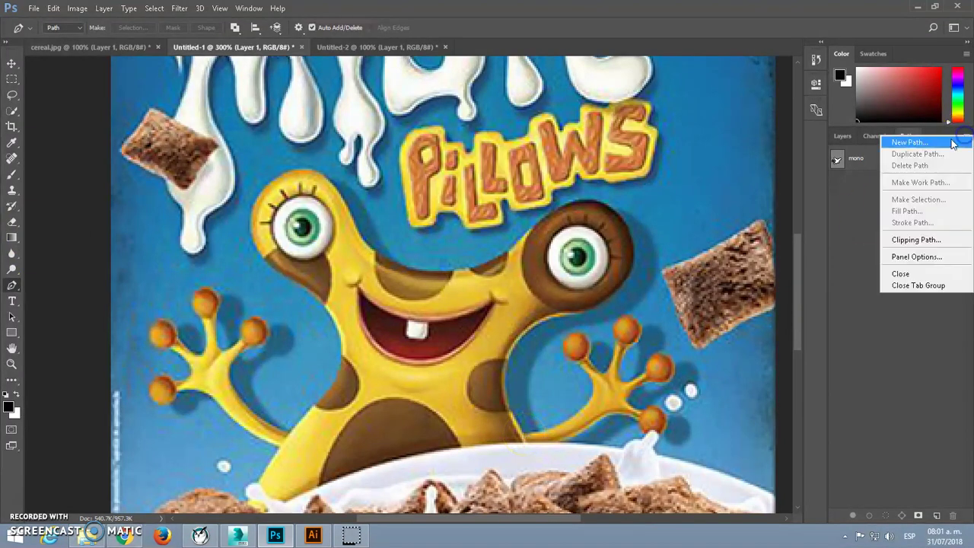
{"action": "left_click", "coordinate": [904, 141]}
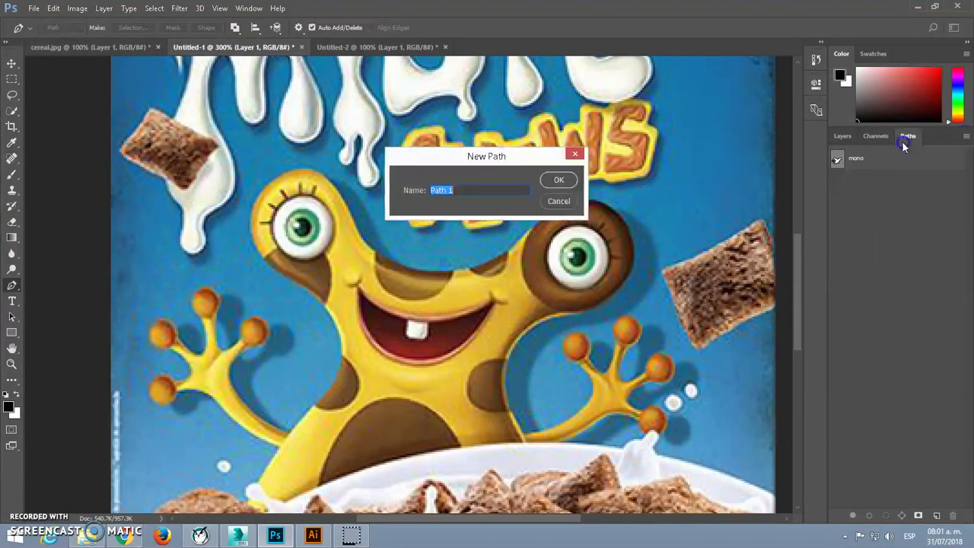
{"action": "left_click", "coordinate": [539, 185]}
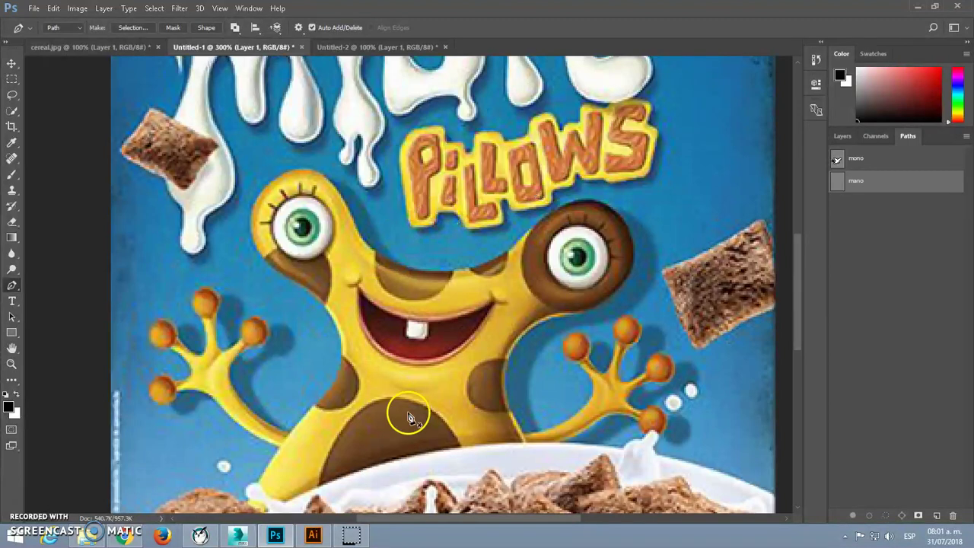
Trace the upper edge of the monster's right-side arm and around its first finger, up to the second finger.
{"action": "left_click", "coordinate": [524, 436]}
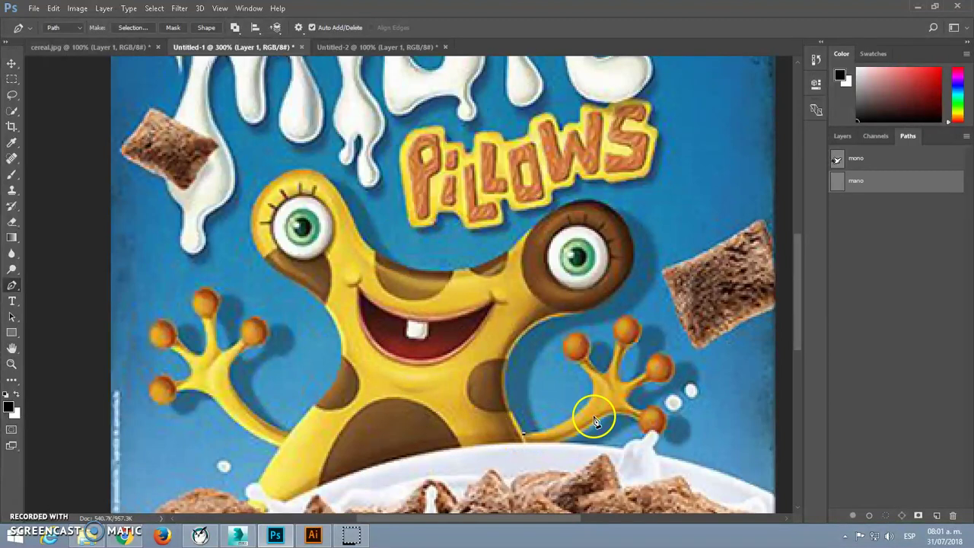
{"action": "left_click_drag", "start_coordinate": [594, 396], "coordinate": [595, 378]}
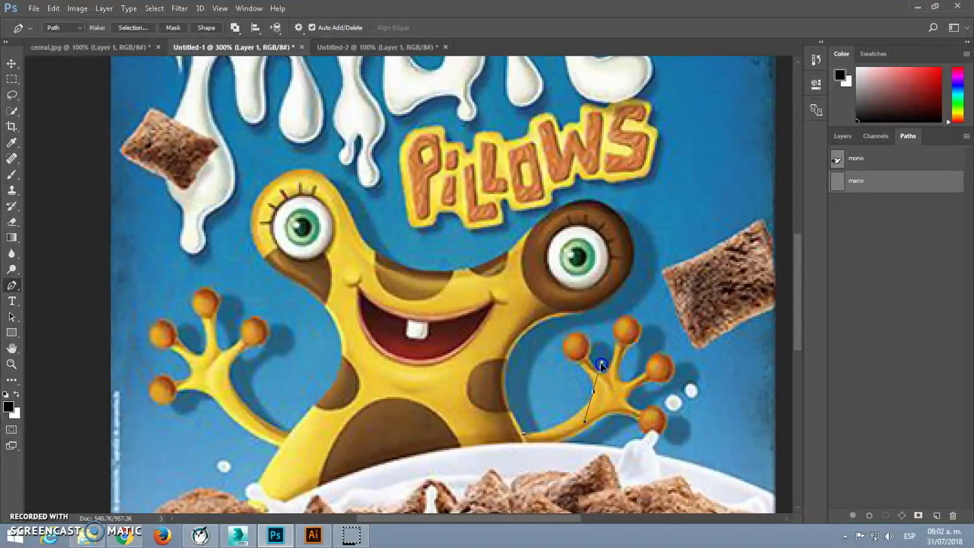
{"action": "left_click_drag", "start_coordinate": [557, 422], "coordinate": [553, 430]}
{"action": "left_click_drag", "start_coordinate": [621, 334], "coordinate": [613, 367]}
{"action": "mouse_move", "coordinate": [580, 370]}
{"action": "left_mouse_down"}
{"action": "mouse_move", "coordinate": [591, 387]}
{"action": "mouse_move", "coordinate": [563, 345]}
{"action": "mouse_move", "coordinate": [592, 314]}
{"action": "mouse_move", "coordinate": [582, 355]}
{"action": "left_mouse_up"}
{"action": "left_click_drag", "start_coordinate": [588, 313], "coordinate": [596, 325]}
{"action": "left_click_drag", "start_coordinate": [596, 363], "coordinate": [618, 347]}
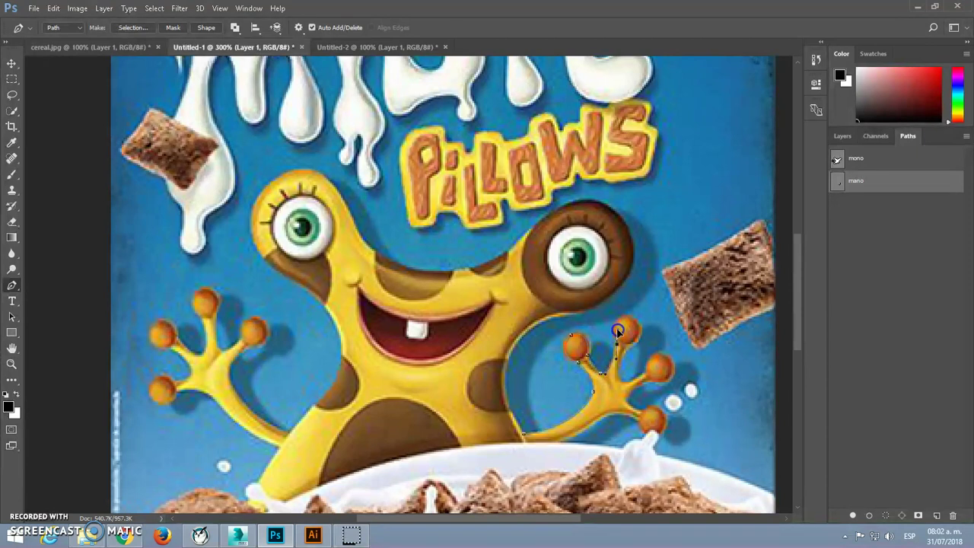
Continue the mano path with curves around the tip of the hand's second finger.
{"action": "left_click_drag", "start_coordinate": [618, 331], "coordinate": [613, 357]}
{"action": "left_click_drag", "start_coordinate": [626, 318], "coordinate": [641, 323]}
{"action": "left_click", "coordinate": [622, 331]}
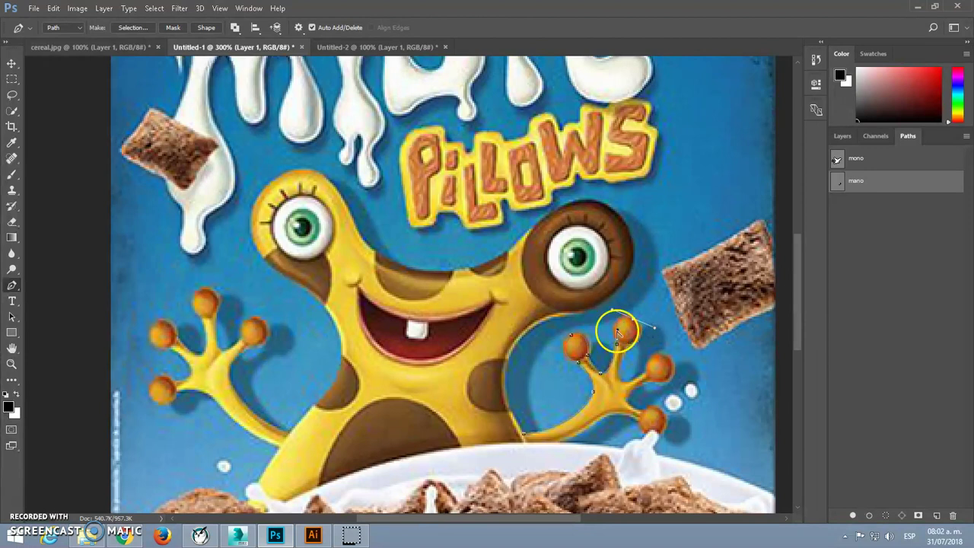
{"action": "mouse_move", "coordinate": [648, 330]}
{"action": "left_mouse_down"}
{"action": "mouse_move", "coordinate": [631, 350]}
{"action": "mouse_move", "coordinate": [662, 337]}
{"action": "mouse_move", "coordinate": [656, 328]}
{"action": "mouse_move", "coordinate": [661, 336]}
{"action": "left_mouse_up"}
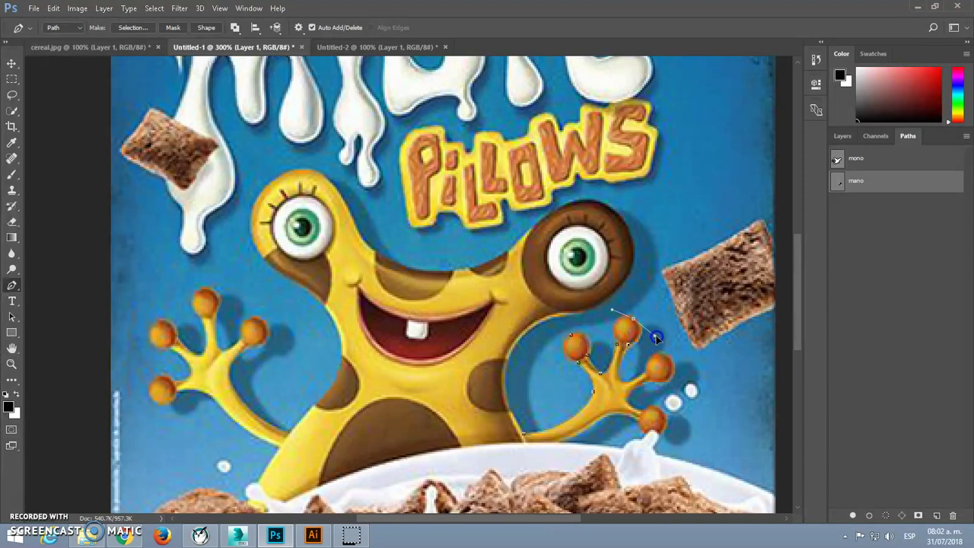
Continue the mano path down from the second finger and around the third finger of the hand.
{"action": "left_click", "coordinate": [621, 384]}
{"action": "left_click", "coordinate": [668, 357]}
{"action": "left_click", "coordinate": [670, 364]}
{"action": "left_click", "coordinate": [659, 391]}
{"action": "left_click", "coordinate": [689, 390]}
{"action": "left_click_drag", "start_coordinate": [690, 390], "coordinate": [683, 389]}
{"action": "left_click", "coordinate": [629, 402]}
{"action": "left_click", "coordinate": [629, 388]}
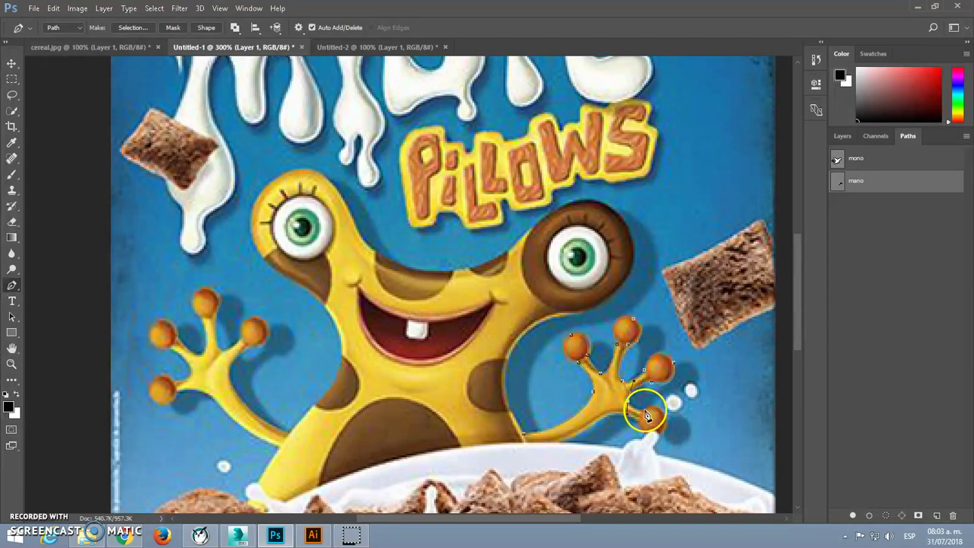
Curve the mano path around the lowest fingertip of the hand, just above the milk splash.
{"action": "mouse_move", "coordinate": [645, 415]}
{"action": "left_mouse_down"}
{"action": "mouse_move", "coordinate": [636, 413]}
{"action": "mouse_move", "coordinate": [669, 416]}
{"action": "mouse_move", "coordinate": [667, 430]}
{"action": "mouse_move", "coordinate": [674, 411]}
{"action": "mouse_move", "coordinate": [669, 398]}
{"action": "mouse_move", "coordinate": [646, 424]}
{"action": "mouse_move", "coordinate": [639, 418]}
{"action": "left_mouse_up"}
{"action": "left_click", "coordinate": [659, 454]}
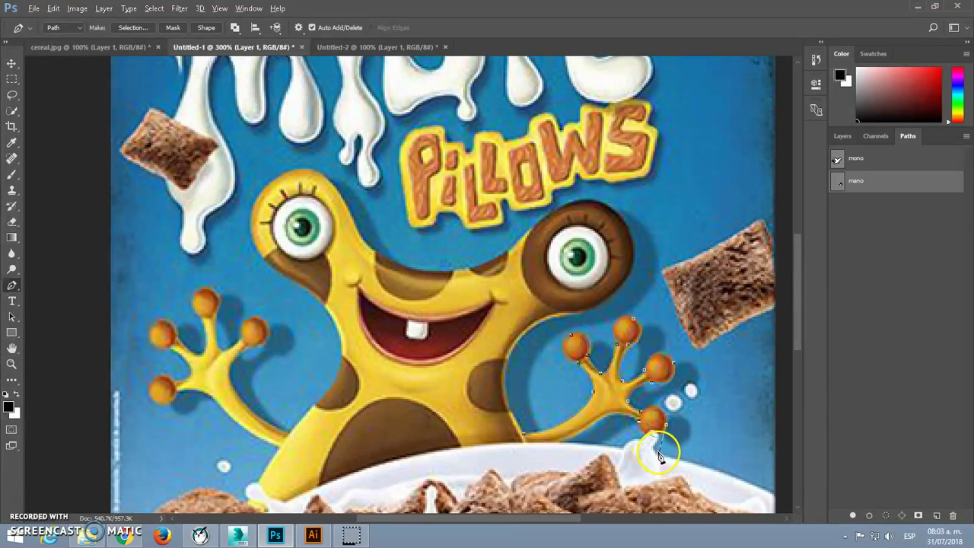
{"action": "left_click_drag", "start_coordinate": [652, 454], "coordinate": [653, 458]}
{"action": "left_click", "coordinate": [659, 455]}
Trace the underside of the palm and arm, and close the mano path at its starting point beside the body.
{"action": "left_click", "coordinate": [619, 419]}
{"action": "left_click", "coordinate": [634, 409]}
{"action": "left_click", "coordinate": [581, 435]}
{"action": "left_click_drag", "start_coordinate": [581, 435], "coordinate": [566, 447]}
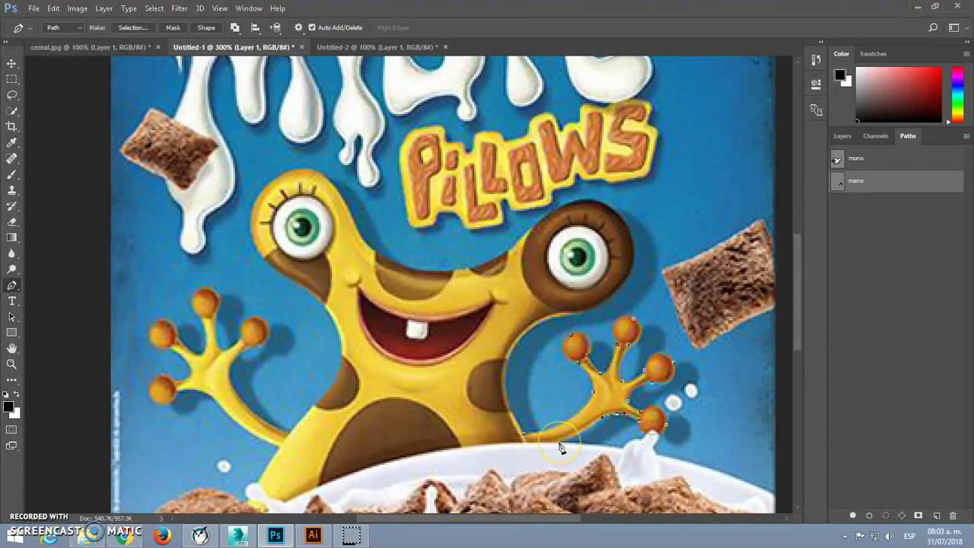
{"action": "left_click", "coordinate": [570, 434]}
{"action": "left_click", "coordinate": [601, 419]}
{"action": "left_click", "coordinate": [523, 438]}
Load the mono path as a selection and add the mano path to it, selecting the monster with both hands.
{"action": "left_click", "coordinate": [839, 182], "text": "ctrl"}
{"action": "left_click", "coordinate": [840, 182], "text": "ctrl"}
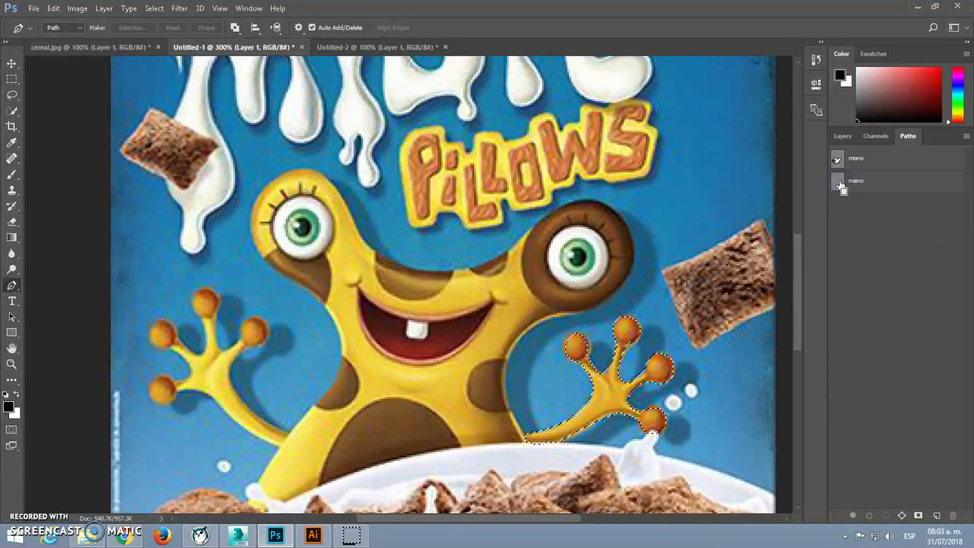
{"action": "left_click", "coordinate": [839, 160], "text": "ctrl"}
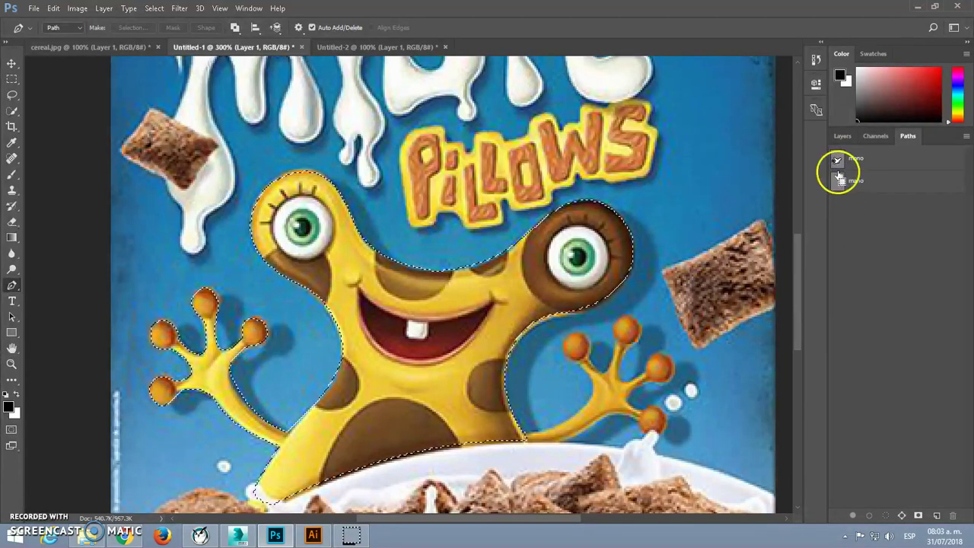
{"action": "left_click", "coordinate": [837, 182], "text": "ctrl+shift"}
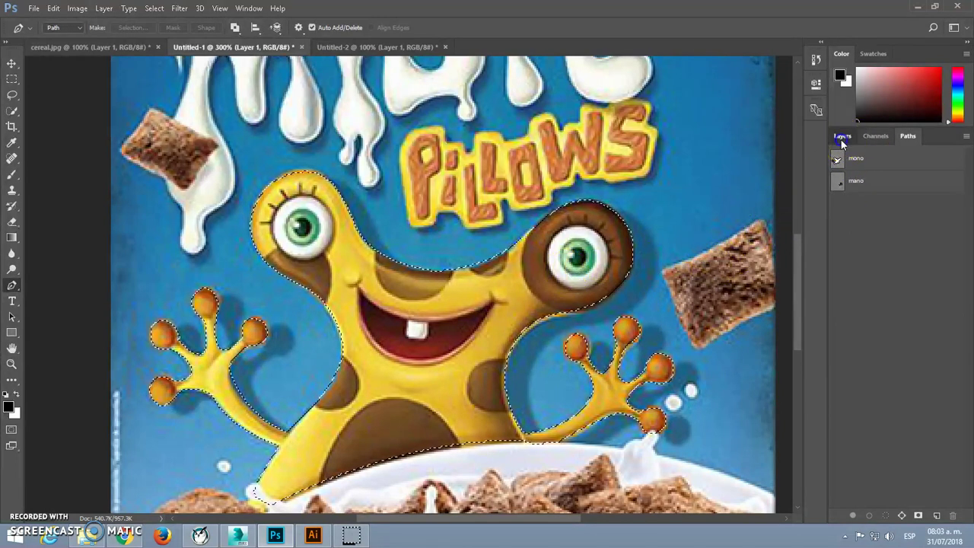
Copy the selected monster from Layer 1 and create a new document sized to the copied content.
{"action": "left_click", "coordinate": [842, 137]}
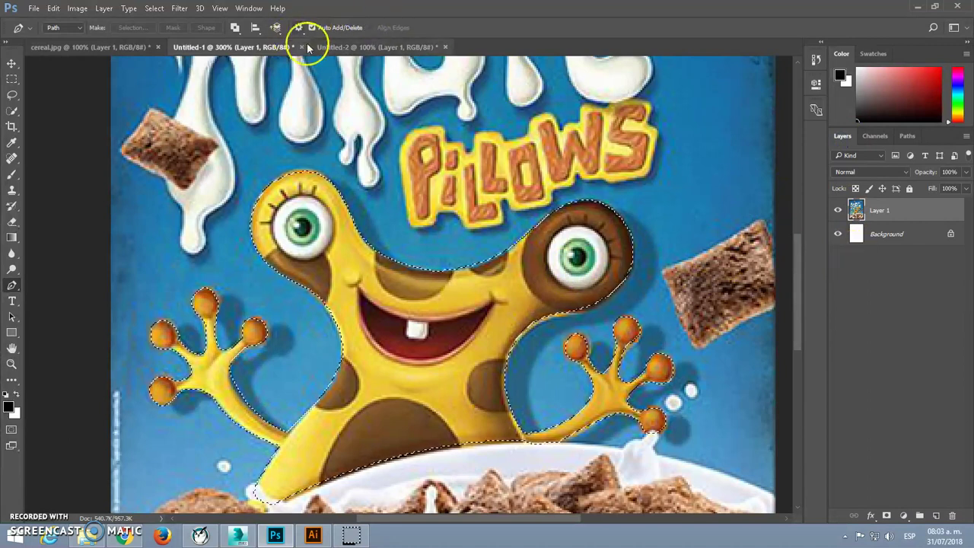
{"action": "double_click", "coordinate": [466, 51]}
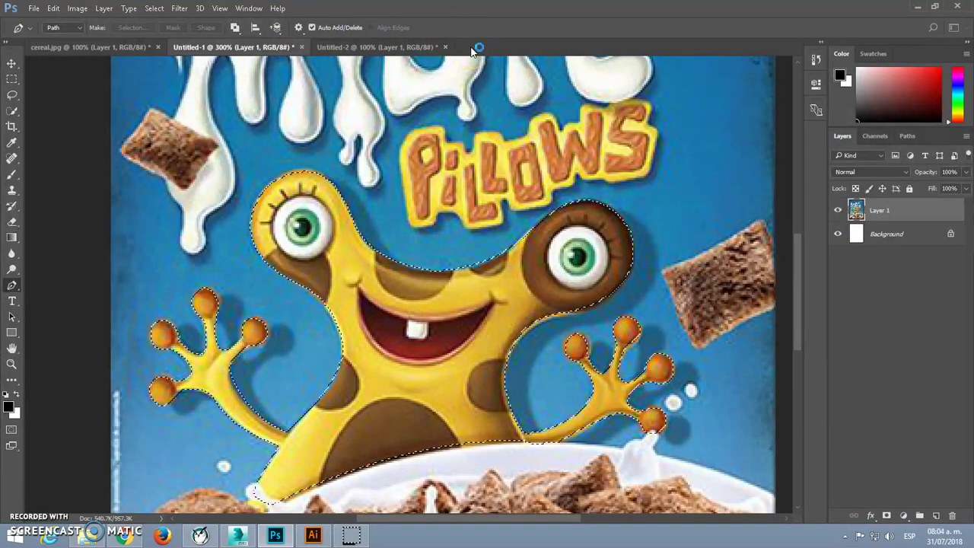
{"action": "key", "text": "Return"}
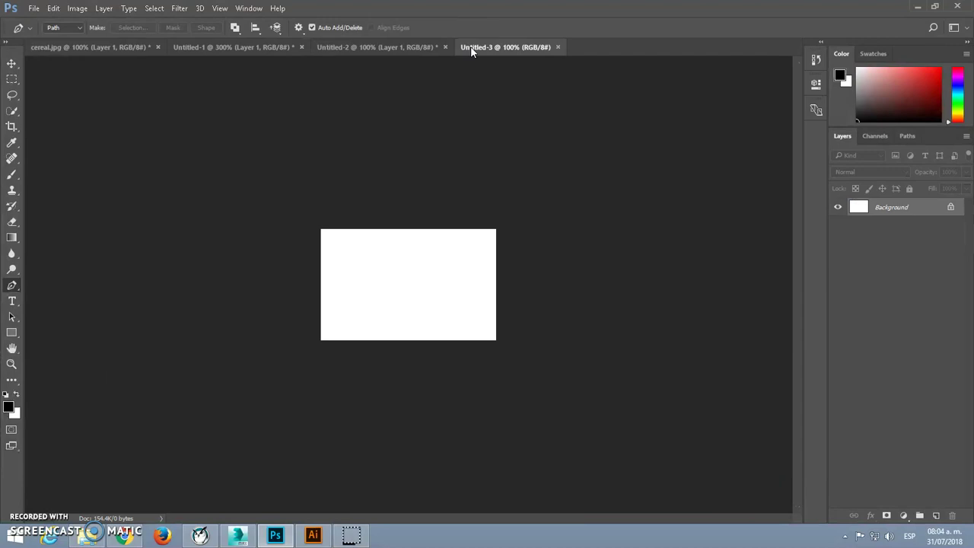
Paste the copied monster into the new Untitled-3 document.
{"action": "key", "text": "ctrl+v"}
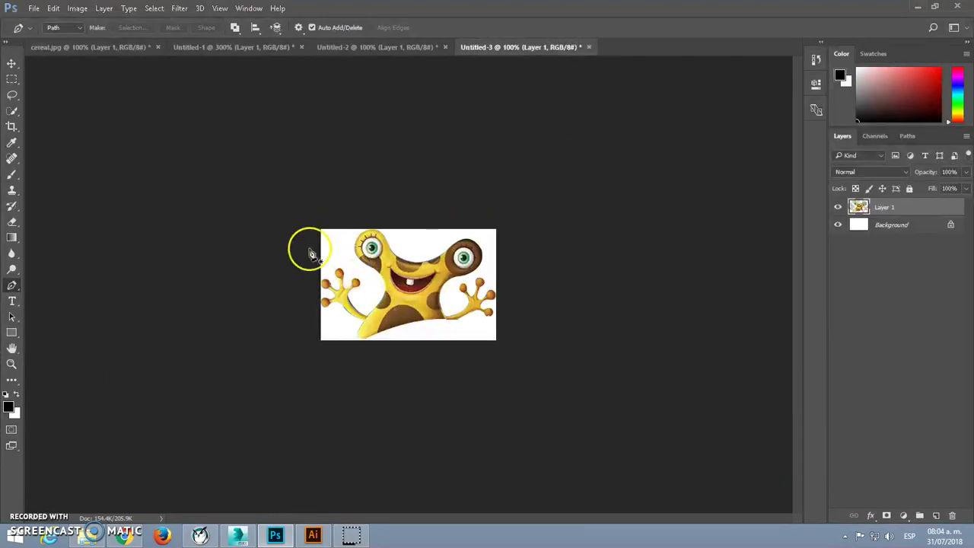
Switch to 3ds Max and draw a plane about 137 long and 132 wide in the Front viewport.
{"action": "left_click", "coordinate": [236, 533]}
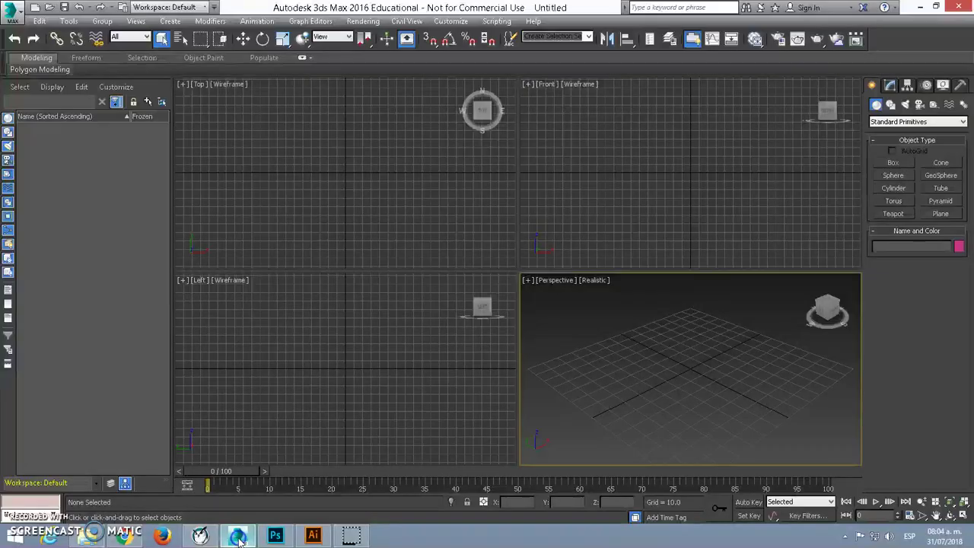
{"action": "left_click", "coordinate": [941, 214]}
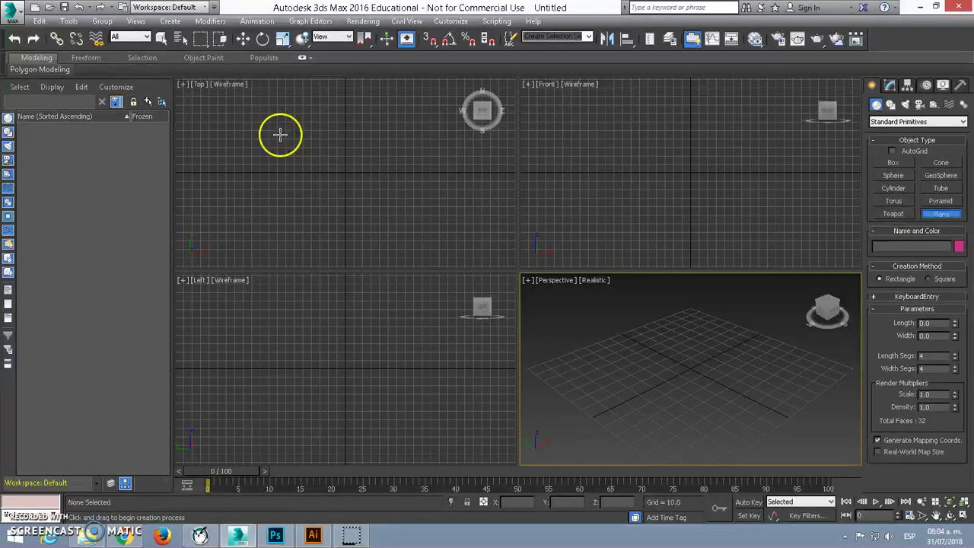
{"action": "left_click", "coordinate": [582, 147]}
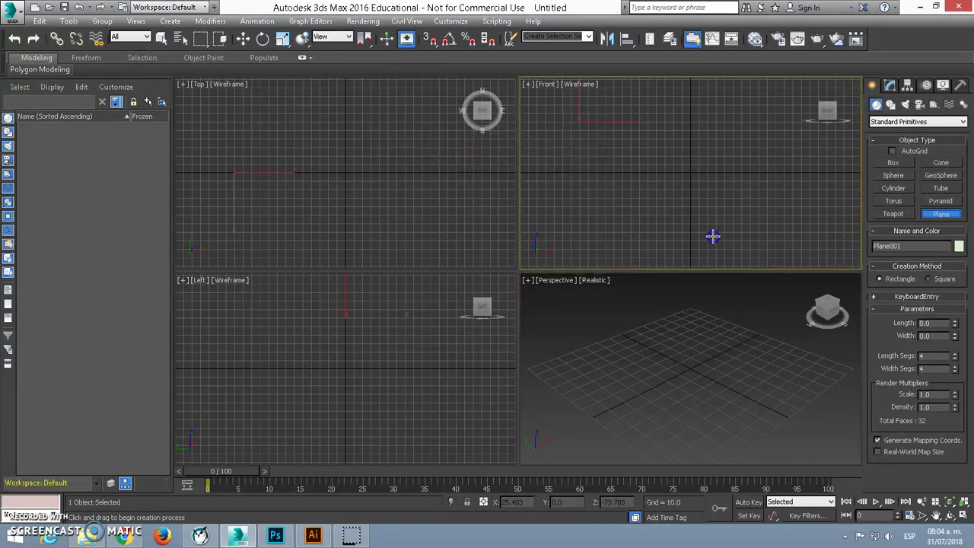
{"action": "left_click_drag", "start_coordinate": [578, 120], "coordinate": [689, 239]}
{"action": "scroll", "coordinate": [683, 214], "scroll_direction": "down", "scroll_amount": 3}
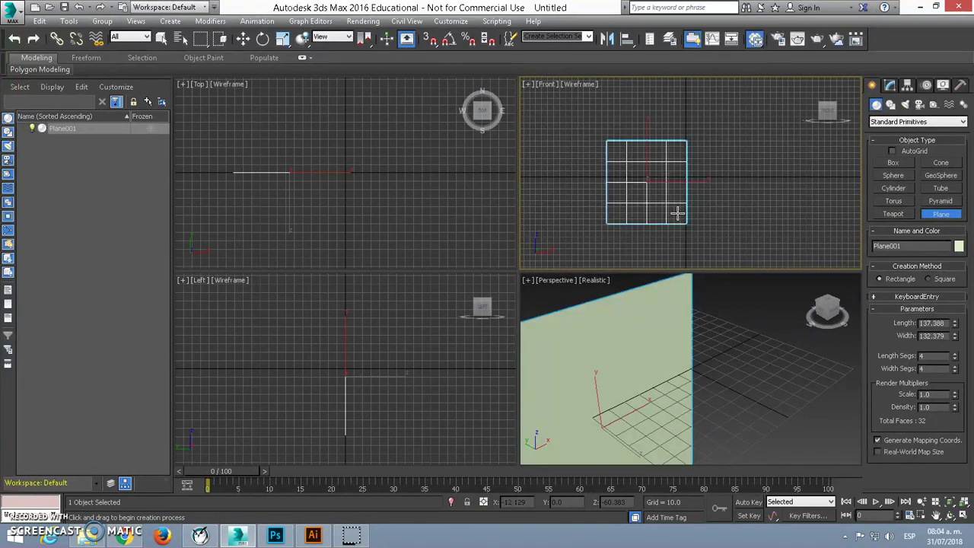
Open the Material Editor in compact mode and assign the 01 - Default material to the plane.
{"action": "key", "text": "m"}
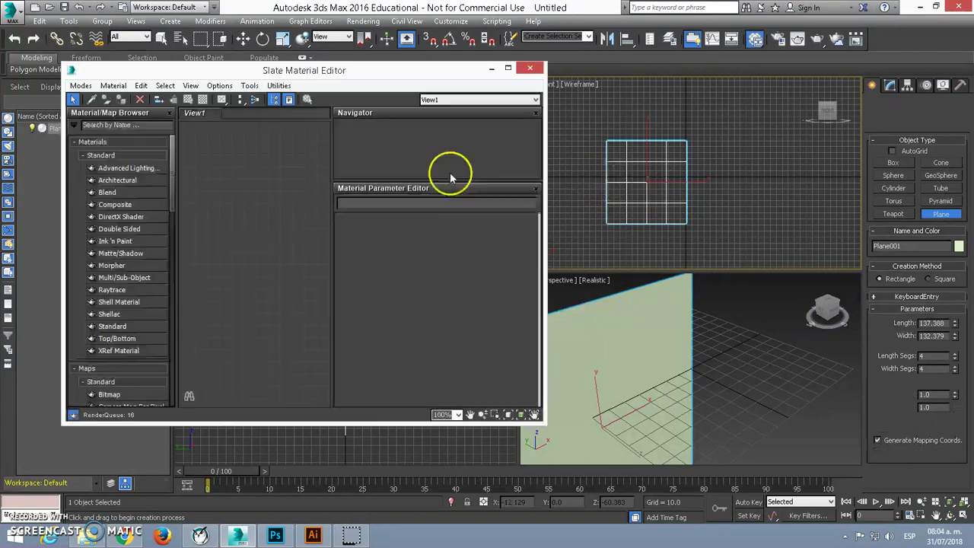
{"action": "left_click", "coordinate": [80, 85]}
{"action": "left_click", "coordinate": [97, 104]}
{"action": "left_click", "coordinate": [204, 131]}
{"action": "left_click_drag", "start_coordinate": [180, 127], "coordinate": [595, 371]}
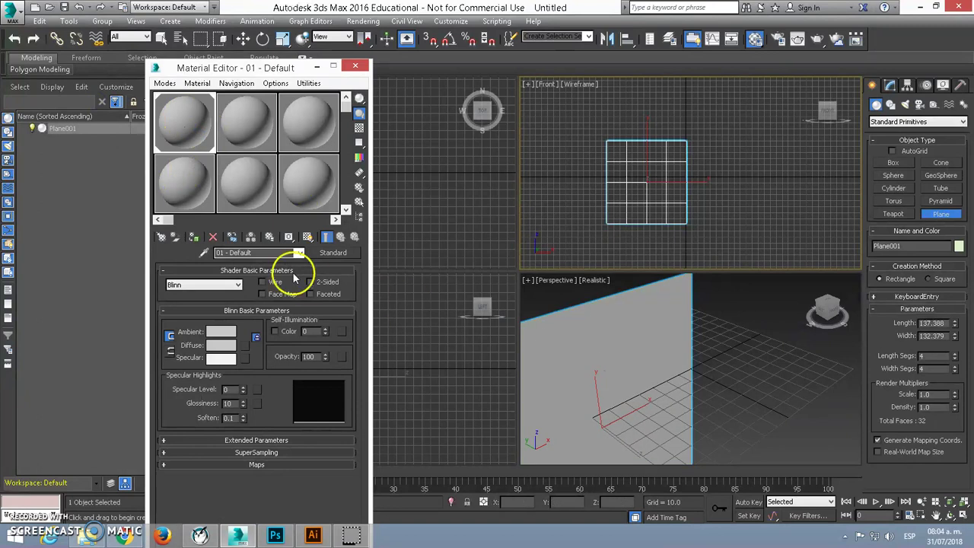
Choose a Bitmap map for the material's diffuse colour and browse to the cereal folder on the desktop.
{"action": "left_click", "coordinate": [256, 338]}
{"action": "double_click", "coordinate": [373, 123]}
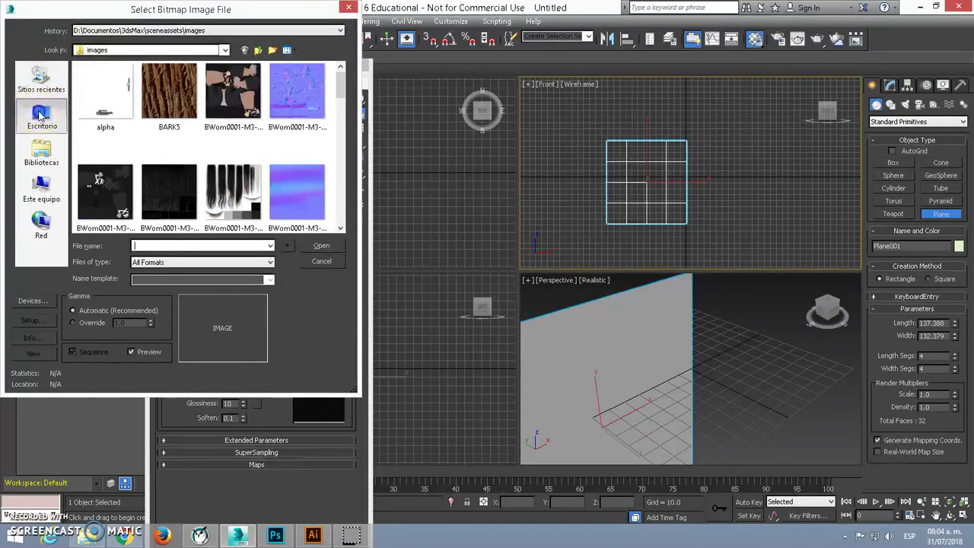
{"action": "left_click", "coordinate": [42, 118]}
{"action": "left_click", "coordinate": [112, 145]}
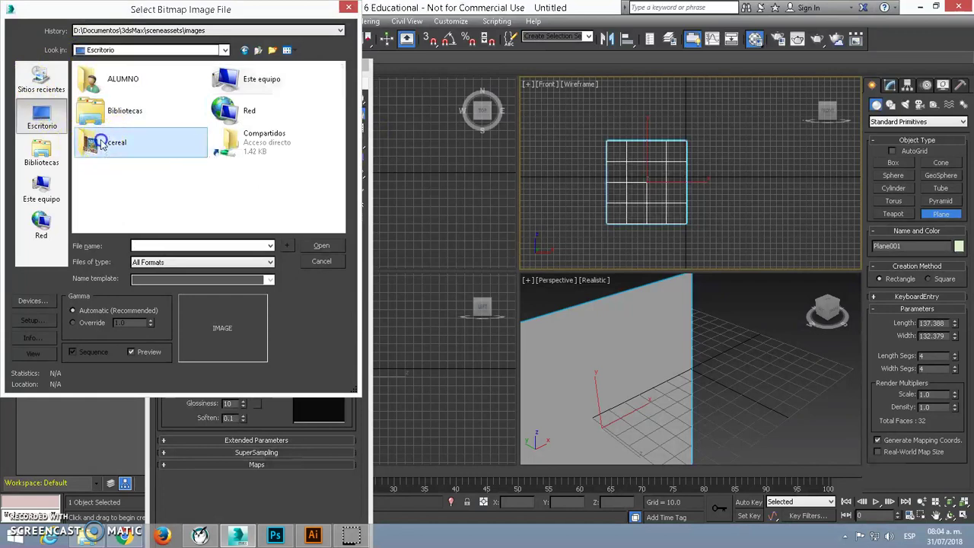
{"action": "double_click", "coordinate": [89, 146]}
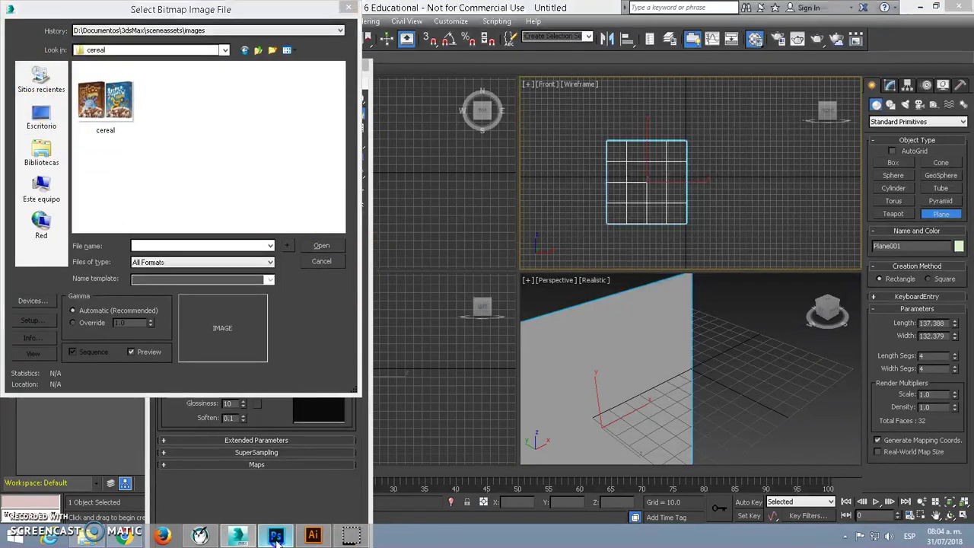
Switch to Photoshop, bring up the Untitled-1 cereal box document, fit it on screen and clear the monster selection.
{"action": "left_click", "coordinate": [275, 535]}
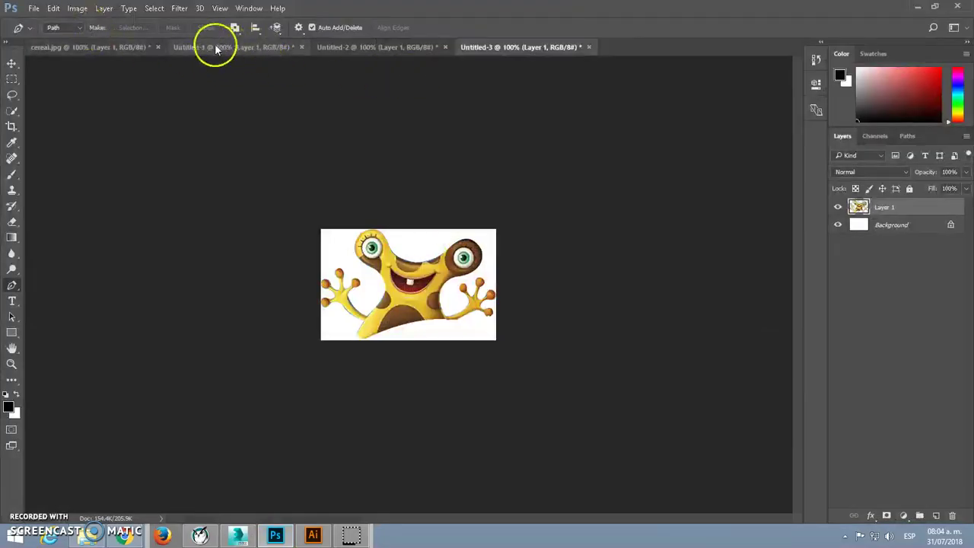
{"action": "left_click", "coordinate": [366, 48]}
{"action": "left_click", "coordinate": [276, 46]}
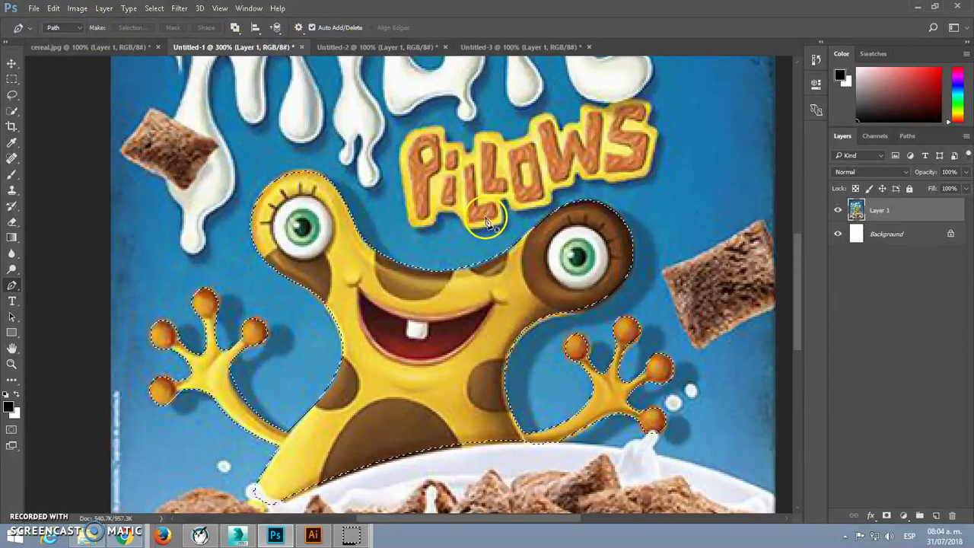
{"action": "key", "text": "ctrl+minus"}
{"action": "key", "text": "ctrl+0"}
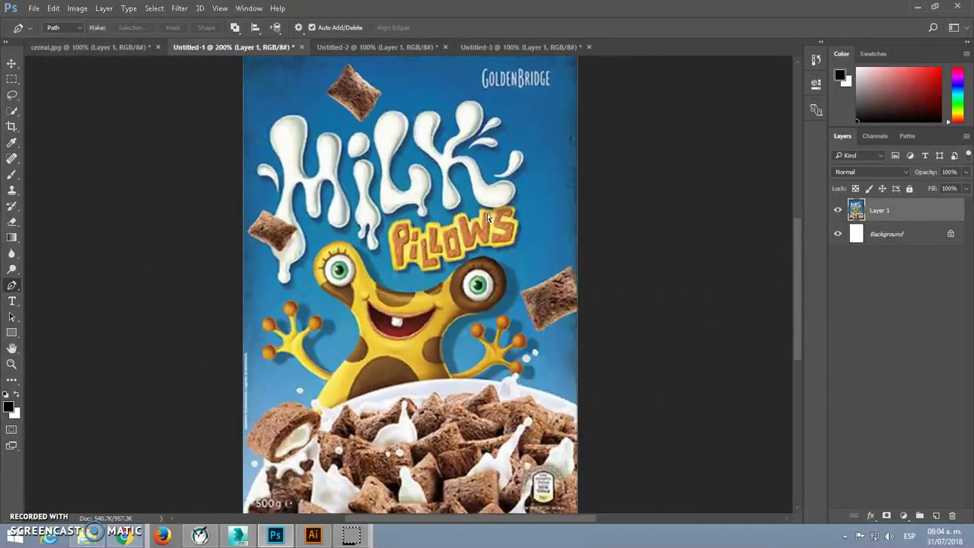
{"action": "key", "text": "ctrl+d"}
Save a JPEG copy of the cereal box image in the cereal folder under a name beginning with caja_fre.
{"action": "left_click", "coordinate": [34, 10]}
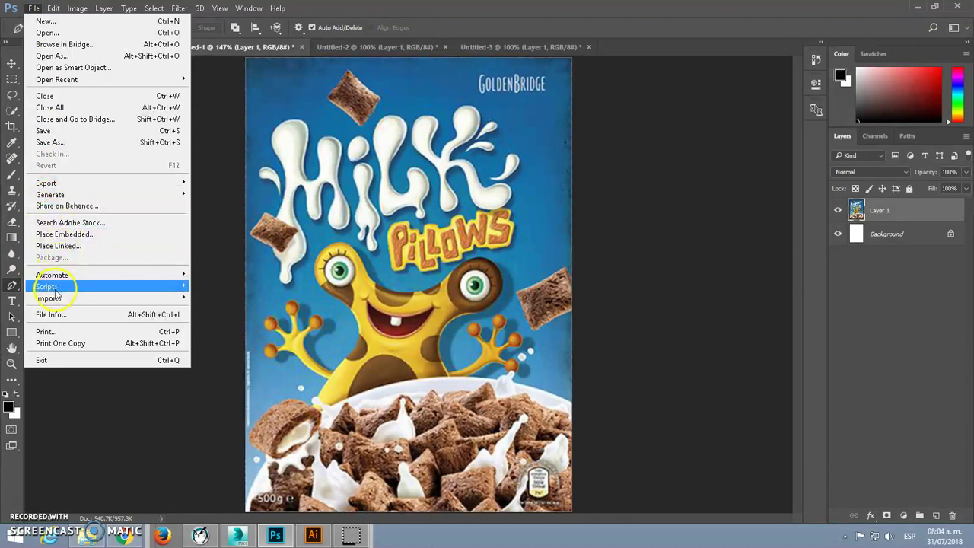
{"action": "left_click", "coordinate": [52, 143]}
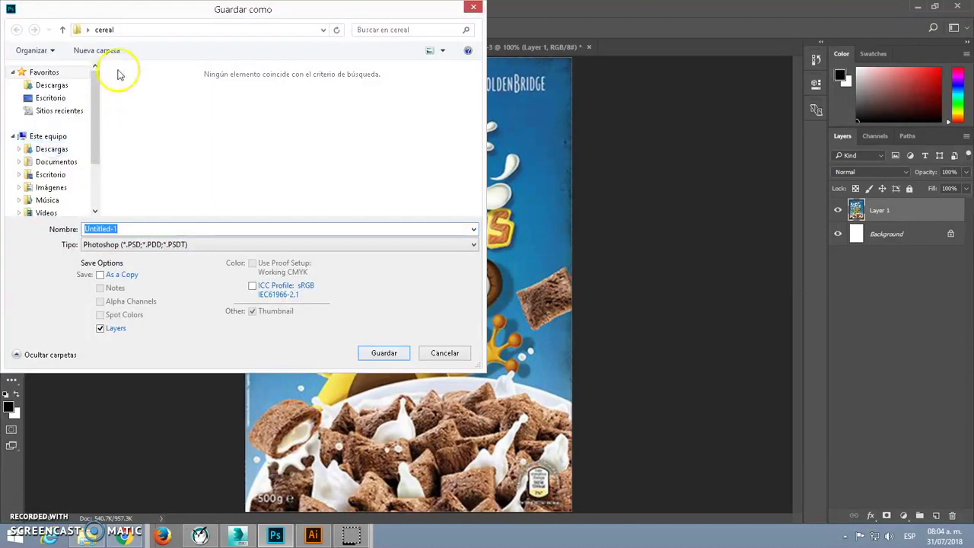
{"action": "left_click", "coordinate": [85, 228]}
{"action": "type", "text": "caja"}
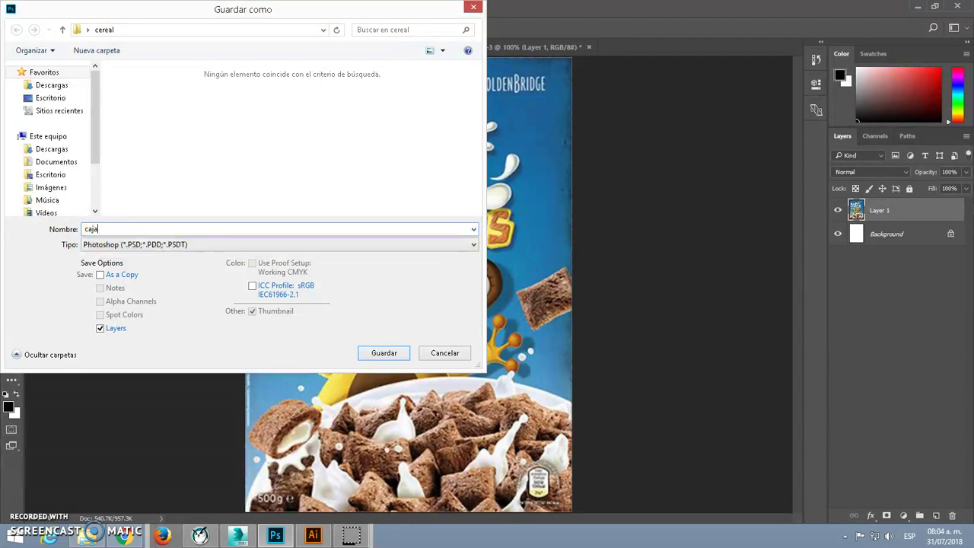
{"action": "left_click", "coordinate": [195, 246]}
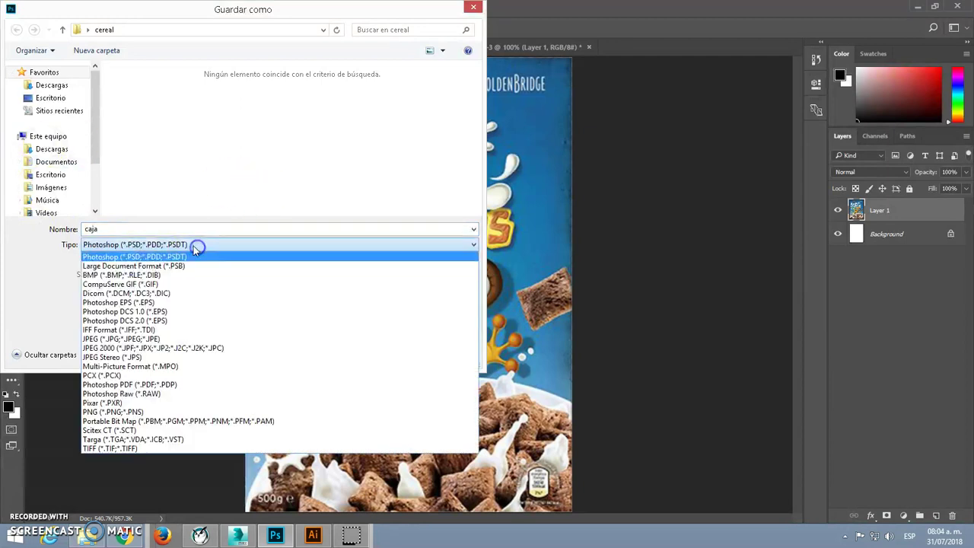
{"action": "left_click", "coordinate": [107, 339]}
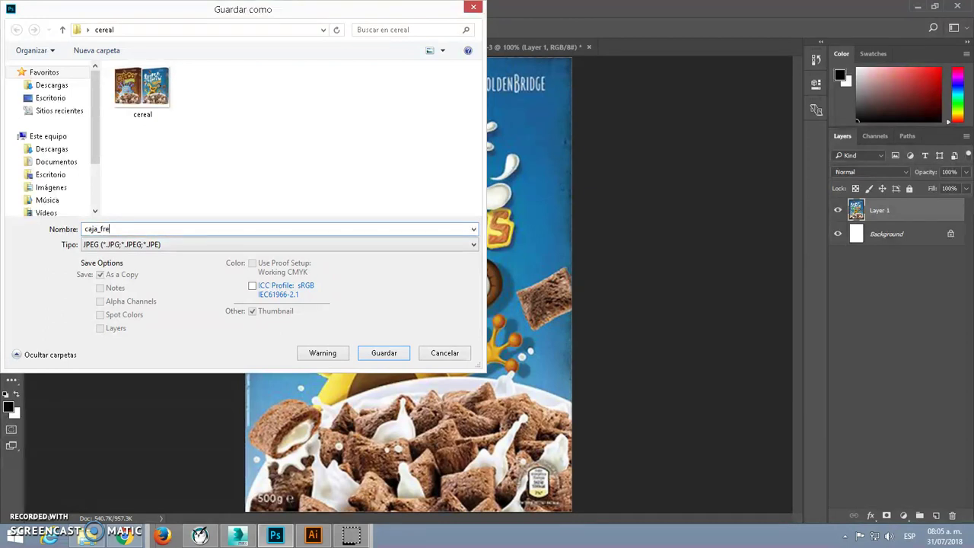
{"action": "left_click", "coordinate": [384, 353]}
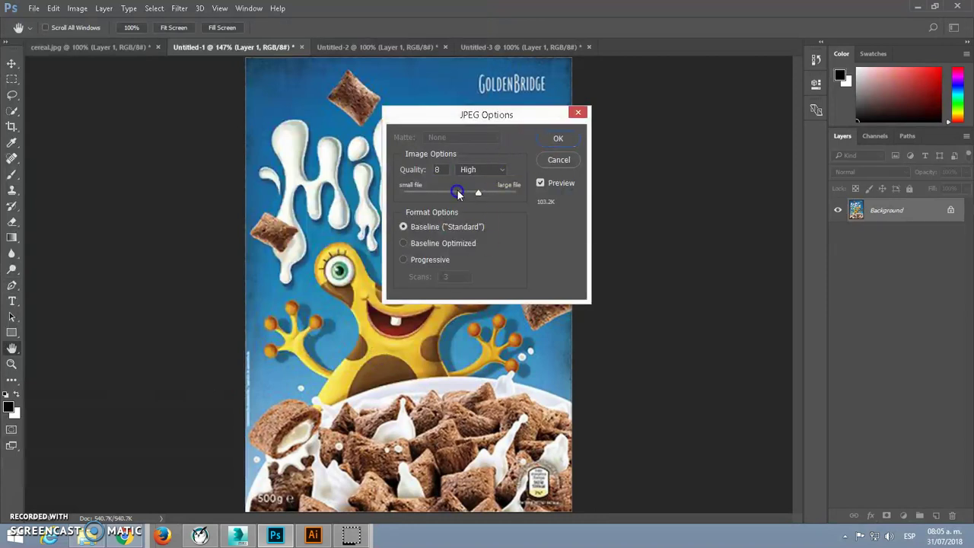
{"action": "left_click", "coordinate": [558, 137]}
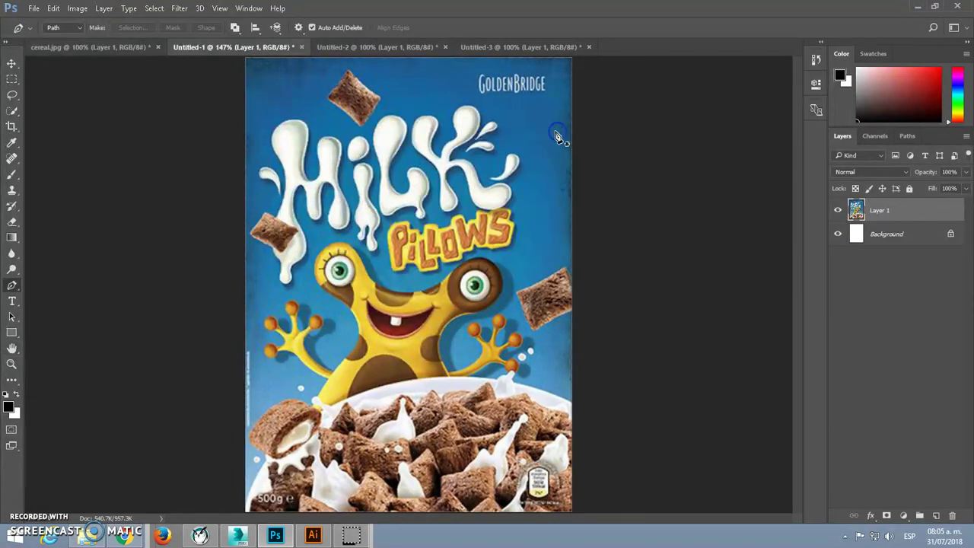
In the Untitled-3 document, load the outline of the monster on Layer 1 as a selection.
{"action": "left_click", "coordinate": [496, 47]}
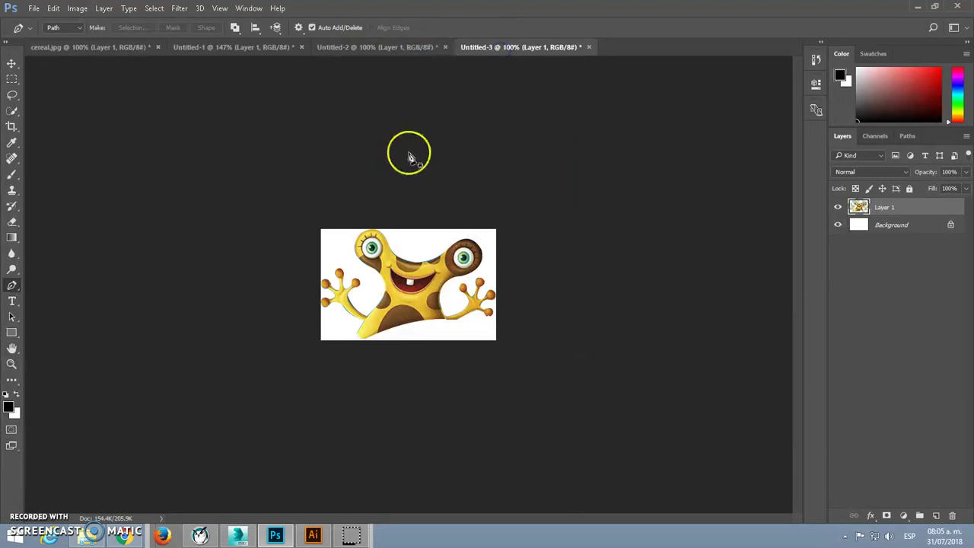
{"action": "left_click_drag", "start_coordinate": [875, 210], "coordinate": [819, 223]}
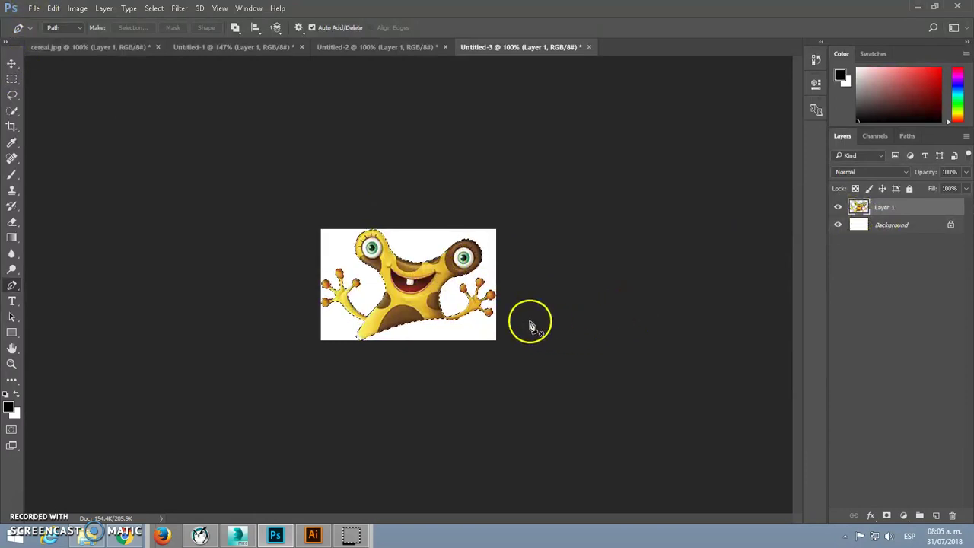
Begin saving the monster document under a new name and create a folder named opacity inside the cereal folder.
{"action": "left_click", "coordinate": [32, 9]}
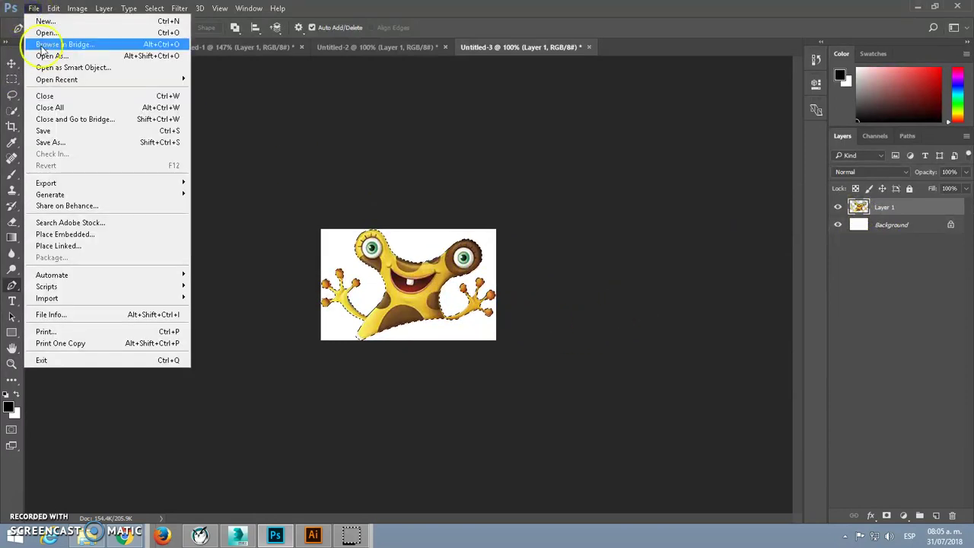
{"action": "left_click", "coordinate": [55, 142]}
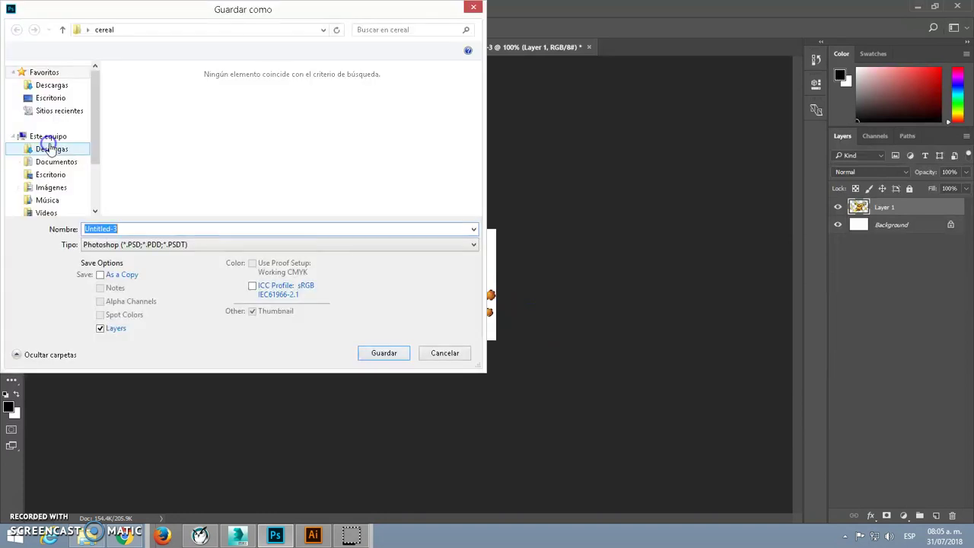
{"action": "right_click", "coordinate": [208, 169]}
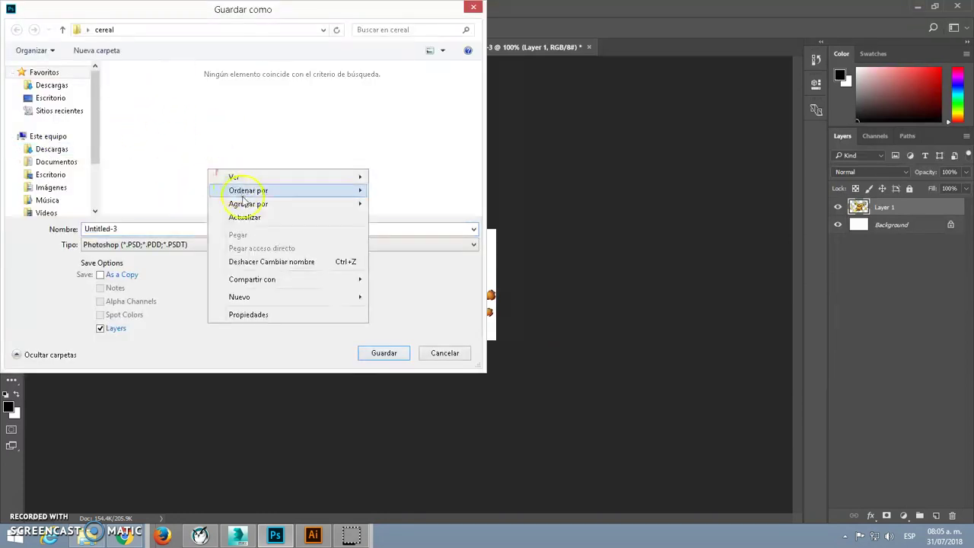
{"action": "mouse_move", "coordinate": [248, 304]}
{"action": "left_click", "coordinate": [418, 298]}
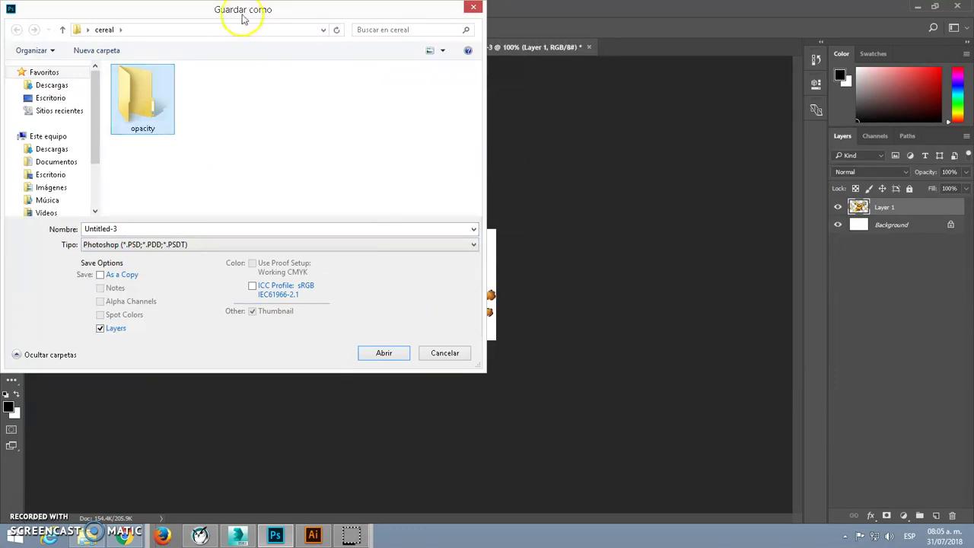
Save the monster as a JPEG named front in the opacity folder, at Maximum quality 12.
{"action": "left_click", "coordinate": [382, 352]}
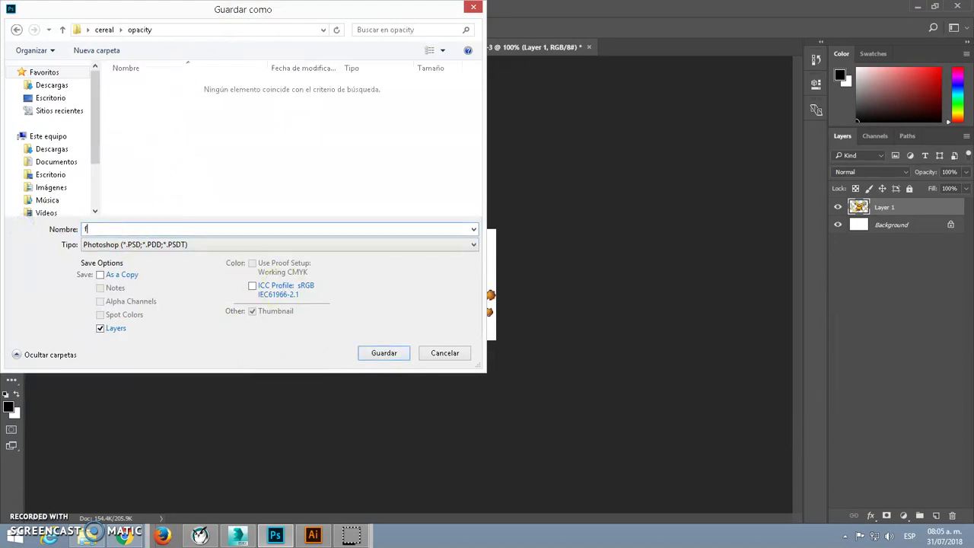
{"action": "left_click", "coordinate": [314, 245]}
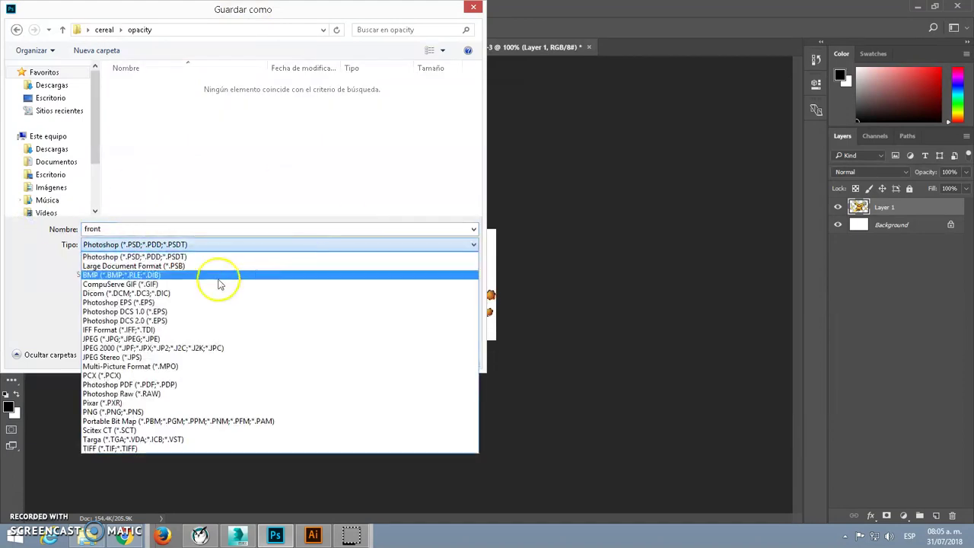
{"action": "left_click", "coordinate": [111, 339]}
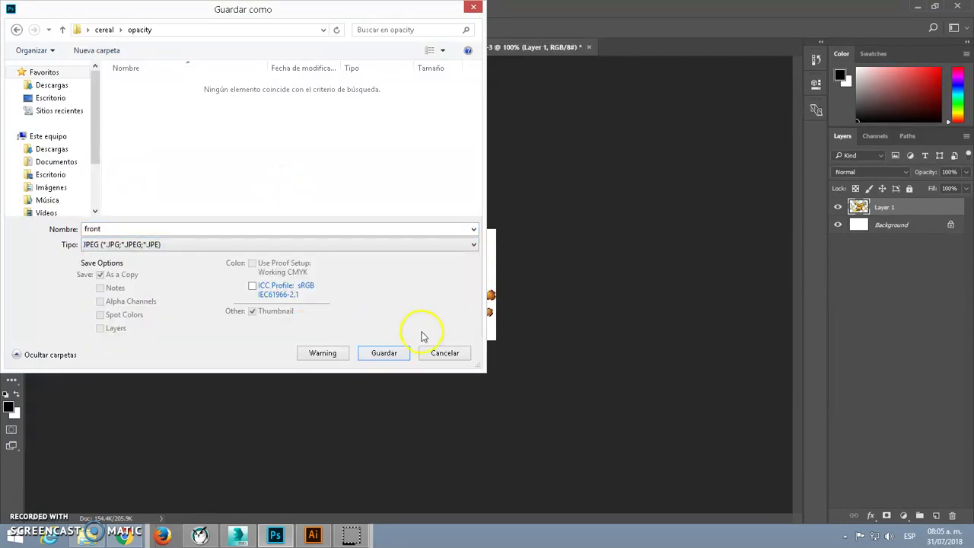
{"action": "left_click", "coordinate": [382, 353]}
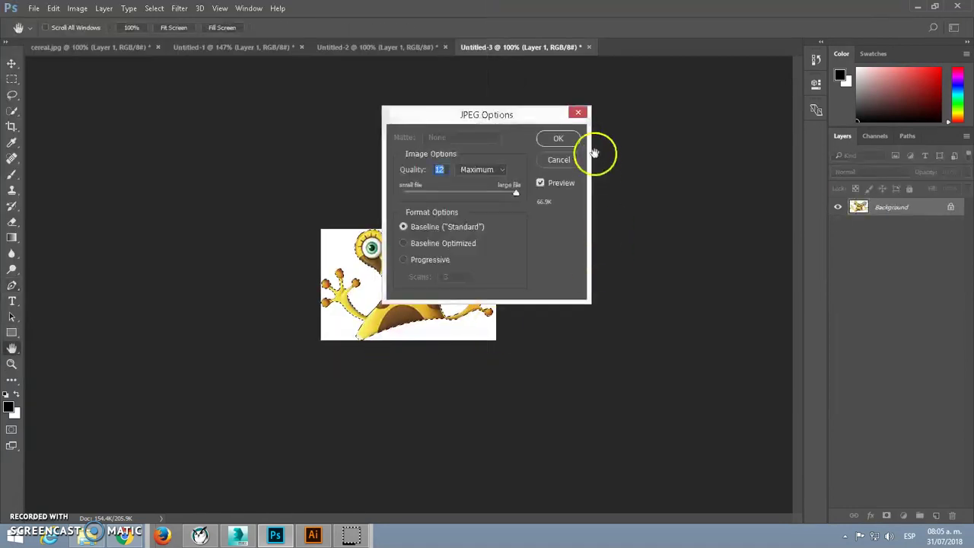
{"action": "left_click", "coordinate": [558, 143]}
Hide Layer 1 and add a new empty layer directly above the Background, keeping the monster selection active.
{"action": "left_click", "coordinate": [855, 205]}
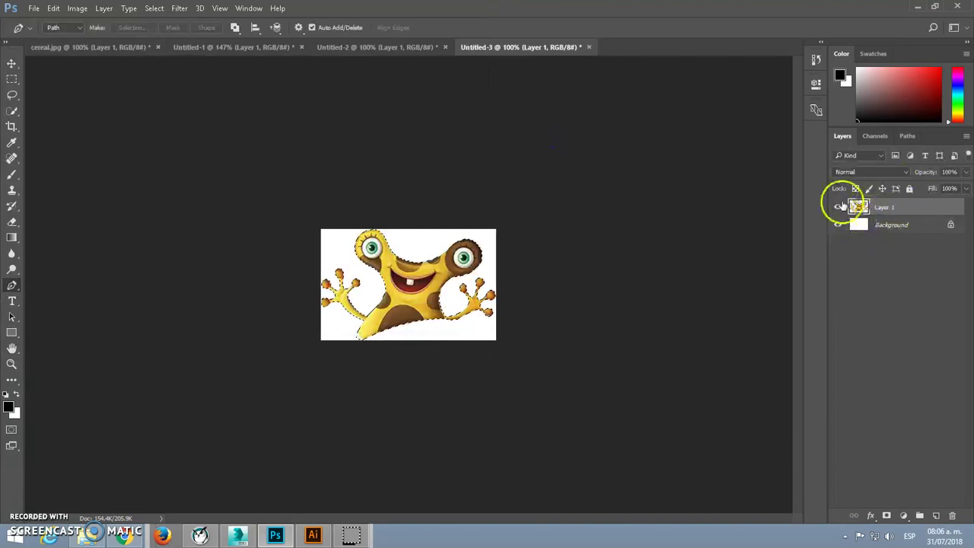
{"action": "left_click", "coordinate": [890, 225]}
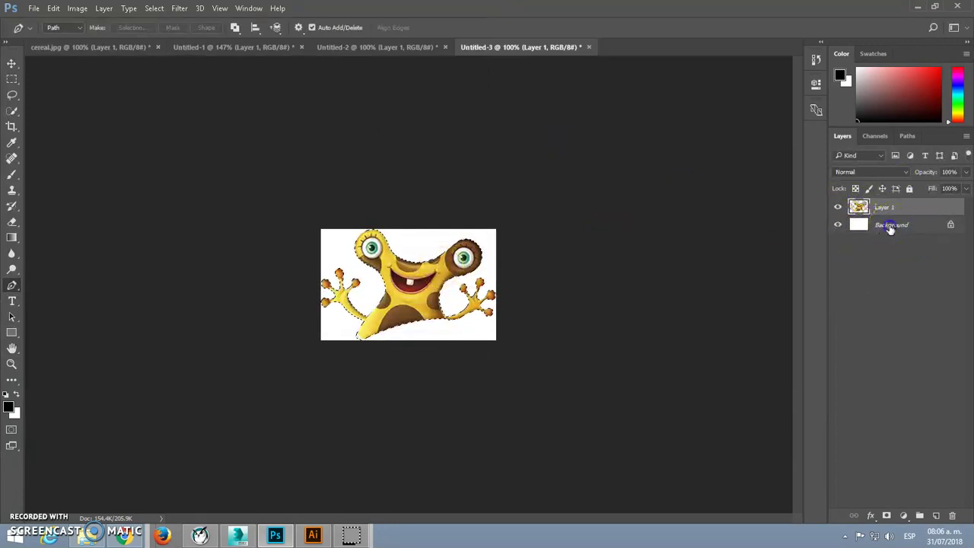
{"action": "left_click", "coordinate": [839, 206]}
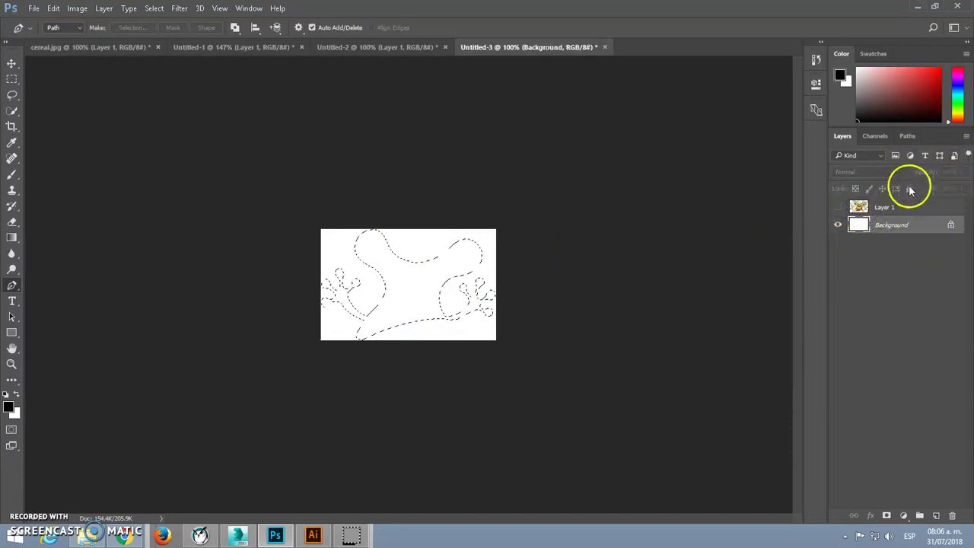
{"action": "left_click", "coordinate": [936, 516]}
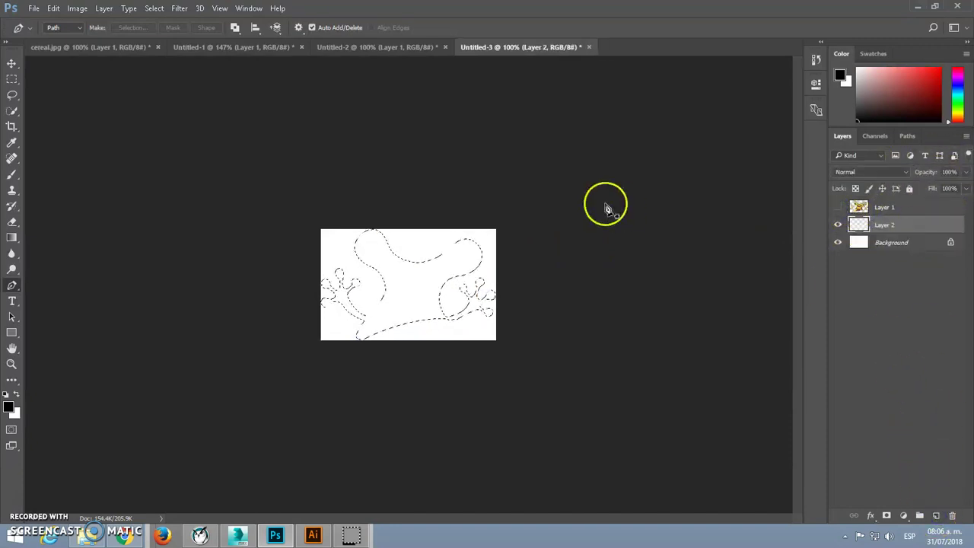
Fill the monster selection on Layer 2 with black using the Paint Bucket tool.
{"action": "left_click", "coordinate": [11, 237]}
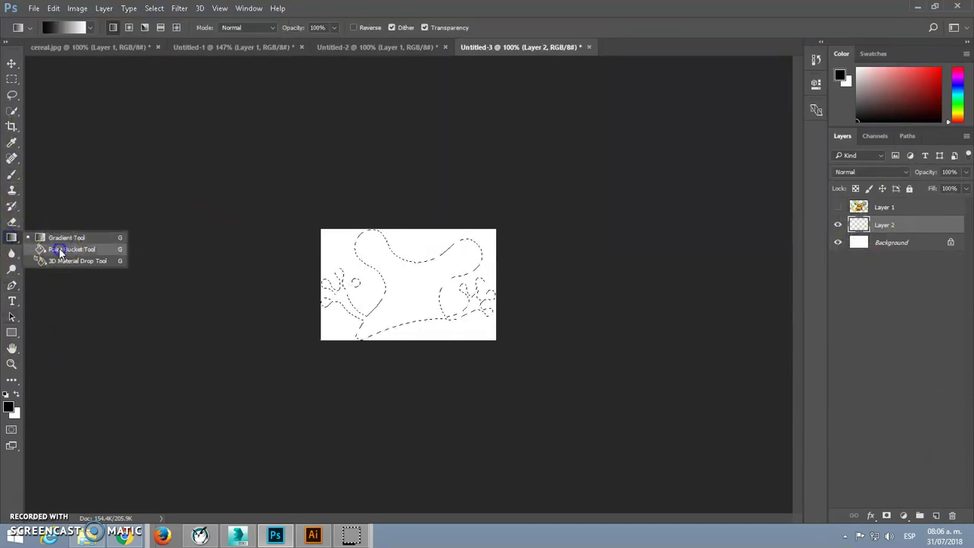
{"action": "left_click", "coordinate": [59, 251]}
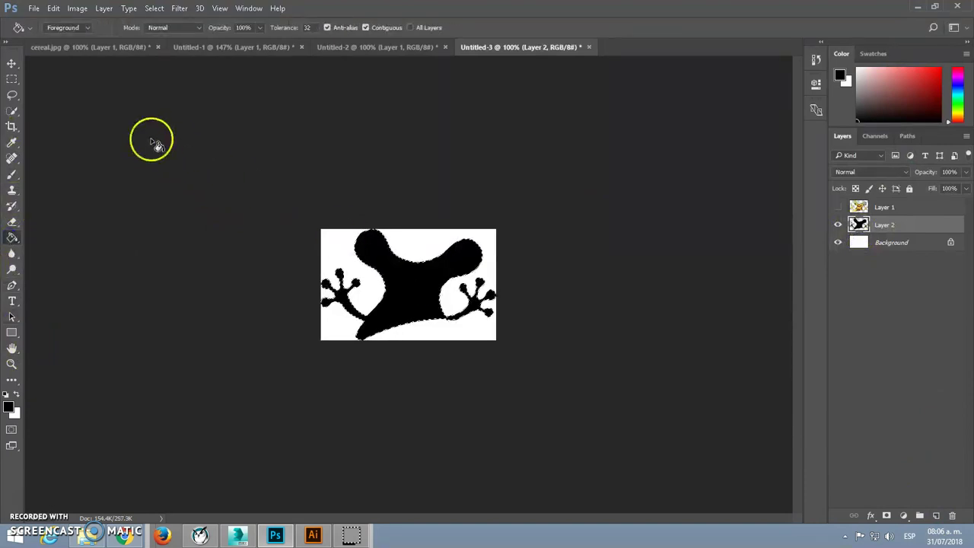
Save the black monster silhouette as a JPEG named op_01 in the opacity folder.
{"action": "left_click", "coordinate": [34, 8]}
{"action": "left_click", "coordinate": [272, 120]}
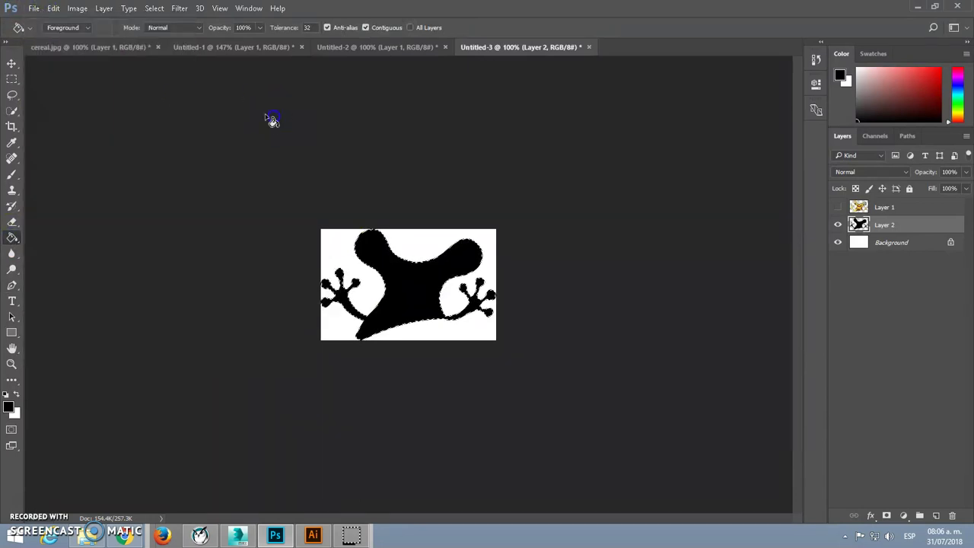
{"action": "left_click", "coordinate": [34, 8]}
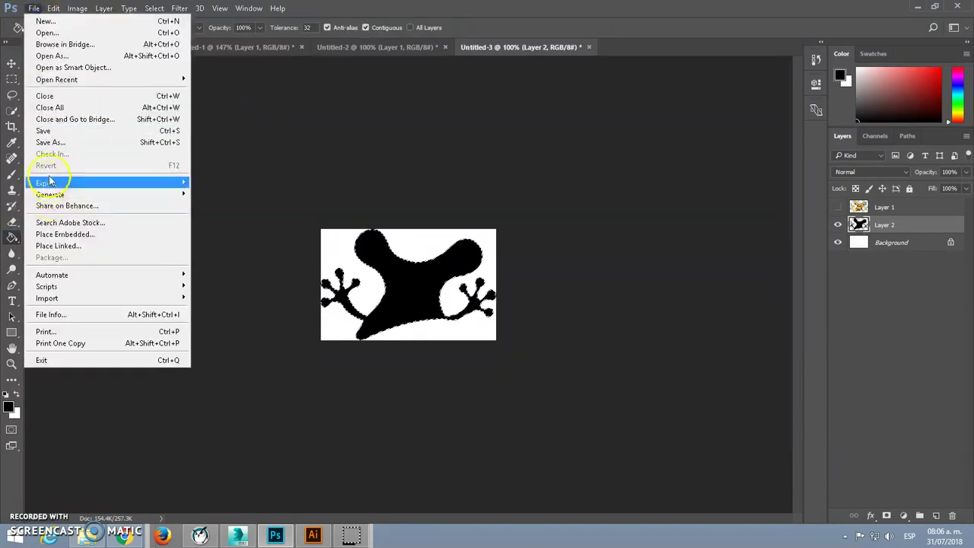
{"action": "left_click", "coordinate": [49, 142]}
{"action": "left_click", "coordinate": [126, 228]}
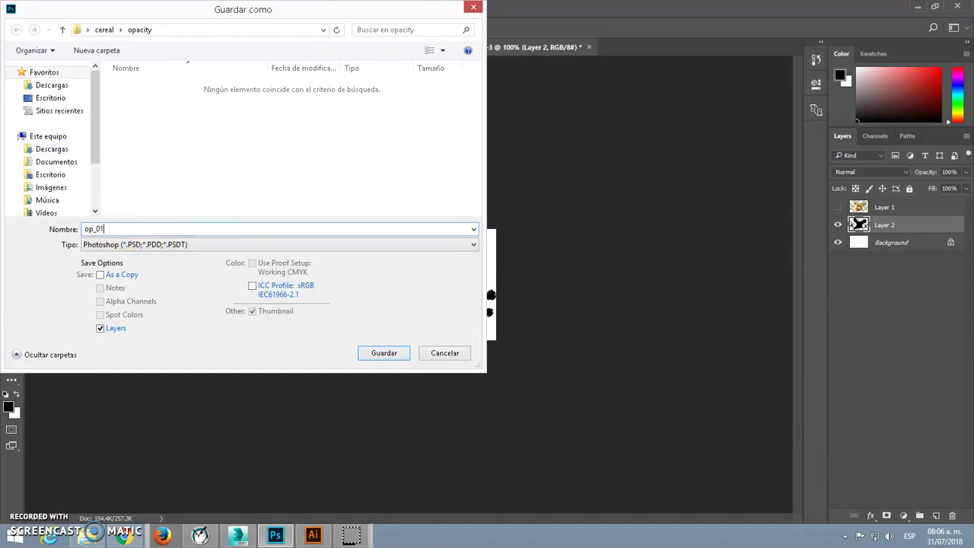
{"action": "left_click", "coordinate": [220, 244]}
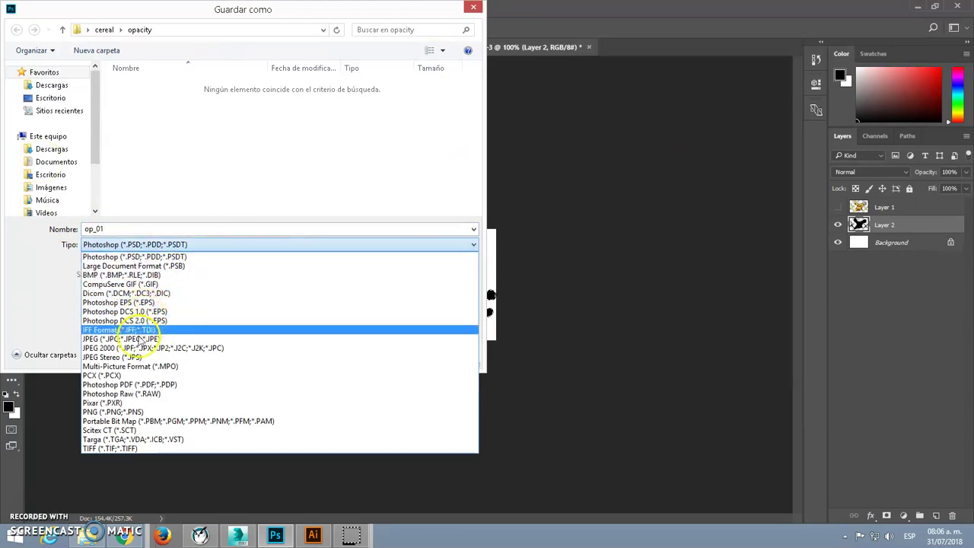
{"action": "left_click", "coordinate": [130, 339]}
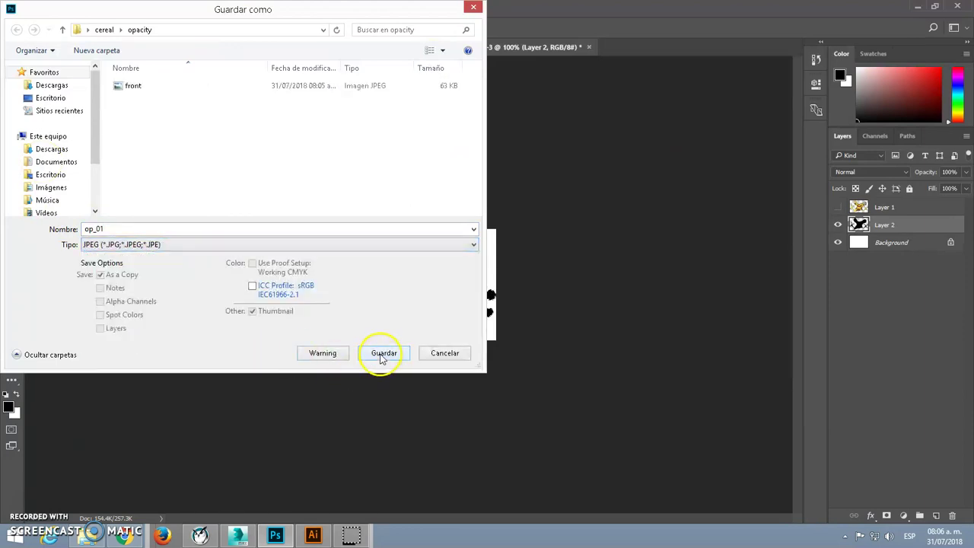
{"action": "left_click", "coordinate": [382, 353]}
{"action": "left_click", "coordinate": [559, 136]}
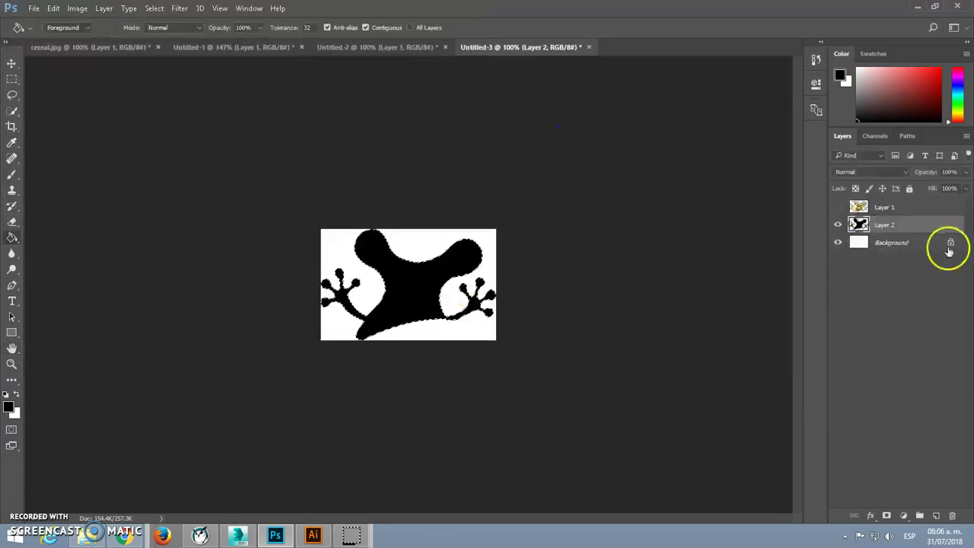
Hide Layer 1 and Layer 2 so only the Background shows, and invert the monster selection.
{"action": "left_click", "coordinate": [838, 206]}
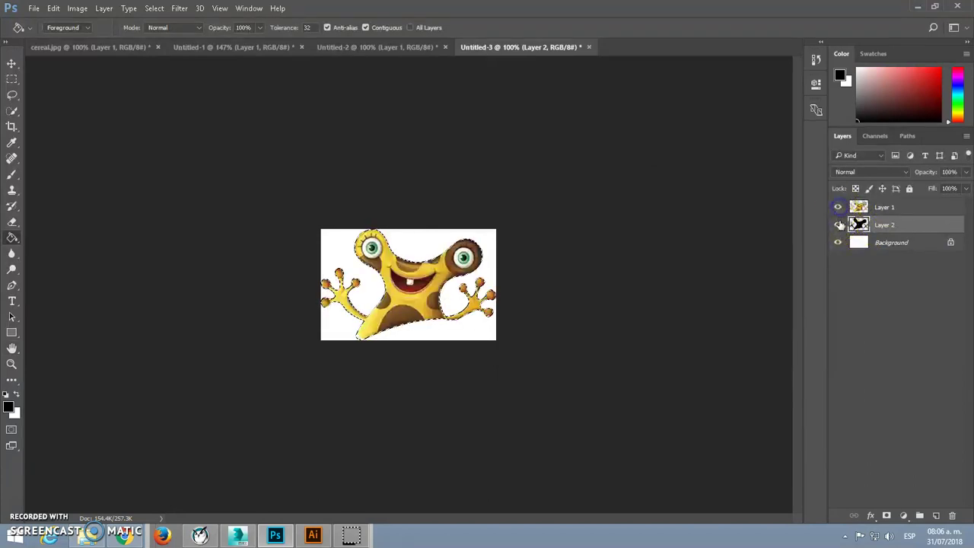
{"action": "left_click", "coordinate": [838, 226]}
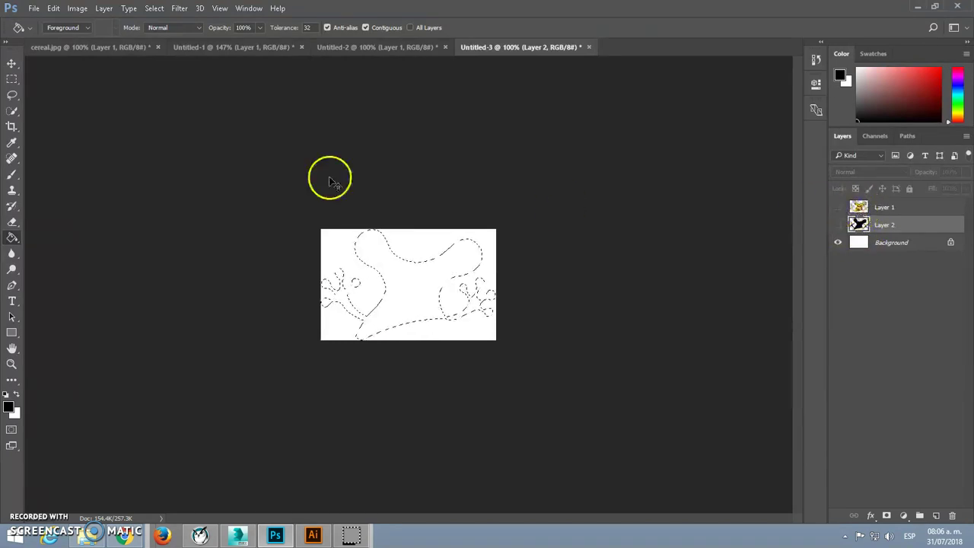
{"action": "left_click", "coordinate": [76, 10]}
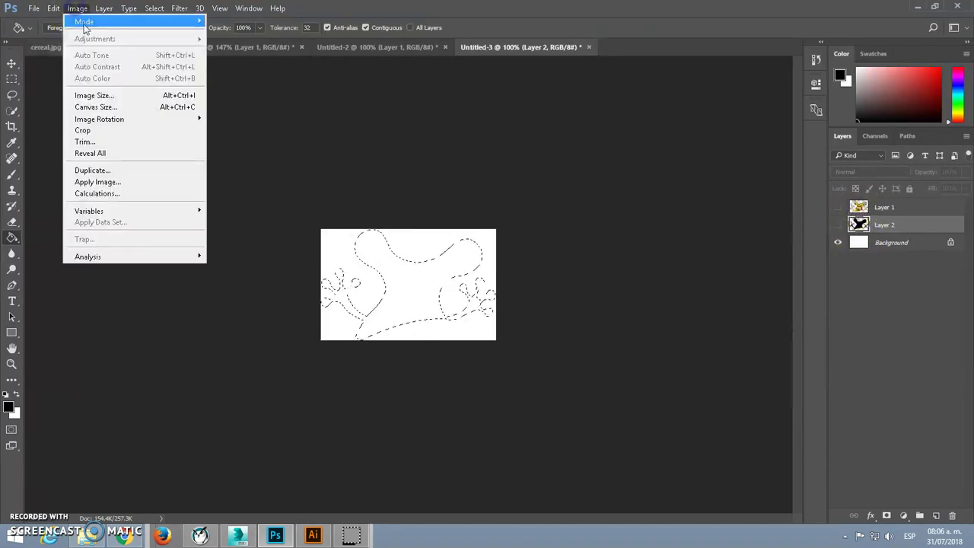
{"action": "mouse_move", "coordinate": [154, 9]}
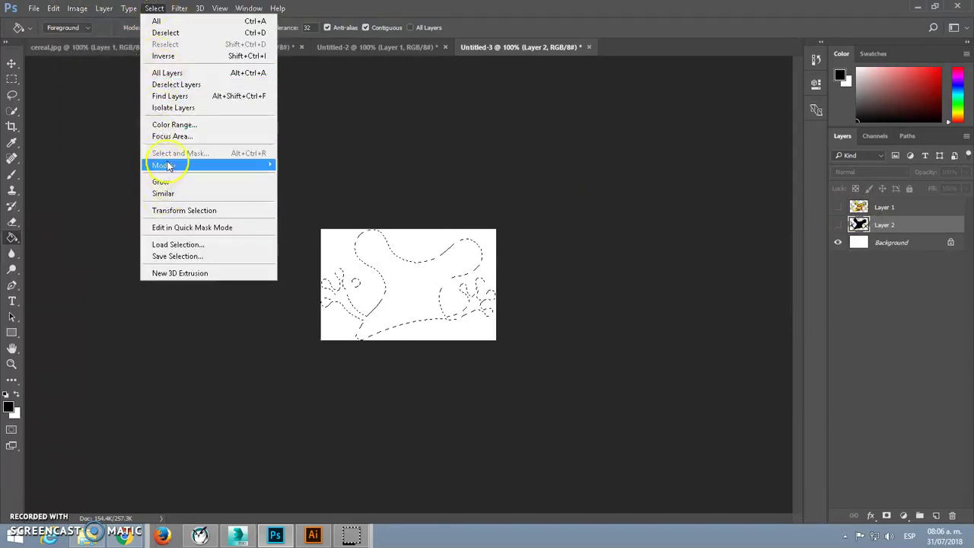
{"action": "left_click", "coordinate": [167, 56]}
Add a new layer above Layer 2 and fill the selected area around the monster with black.
{"action": "left_click", "coordinate": [13, 239]}
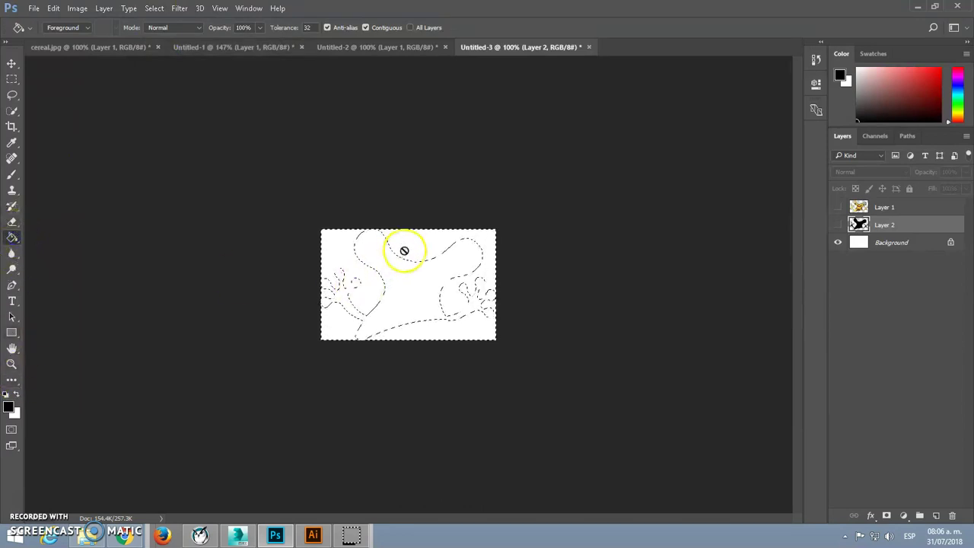
{"action": "left_click", "coordinate": [446, 240]}
{"action": "left_click", "coordinate": [487, 207]}
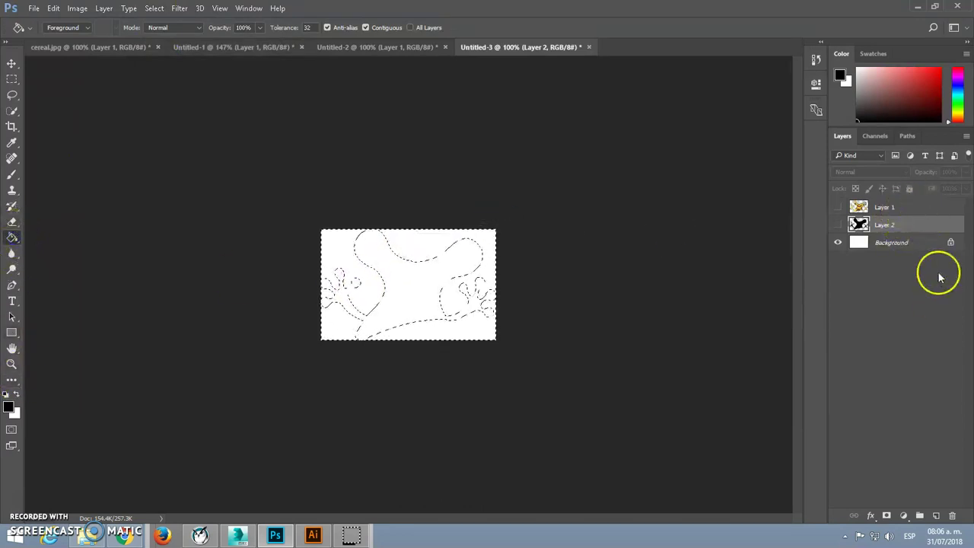
{"action": "left_click", "coordinate": [935, 515]}
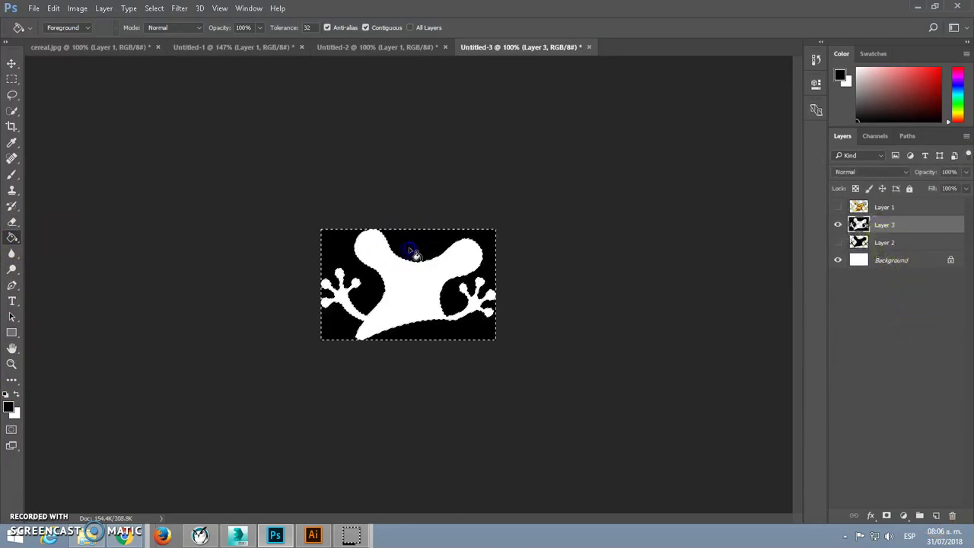
Save the white monster on black as a JPEG named op_02 in the opacity folder, at Maximum quality 12.
{"action": "left_click", "coordinate": [32, 8]}
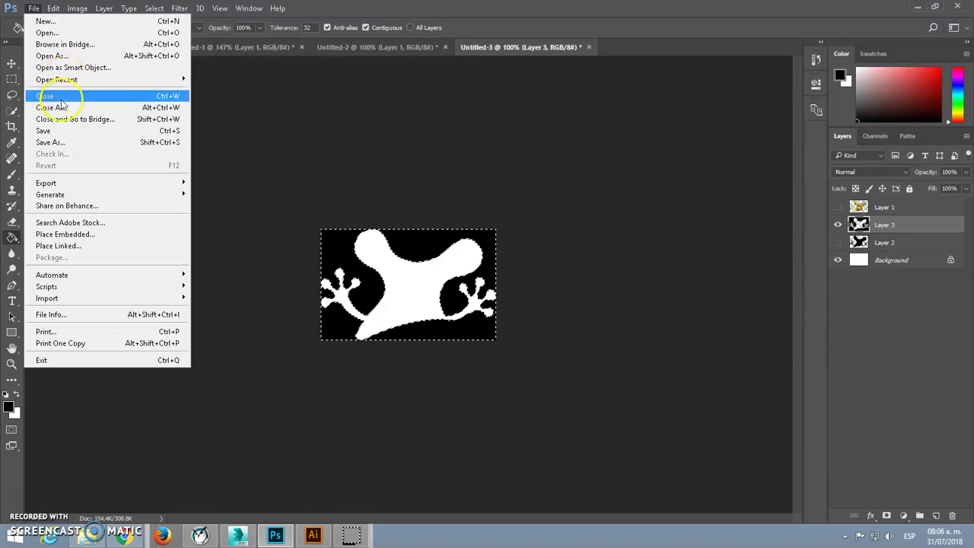
{"action": "left_click", "coordinate": [53, 142]}
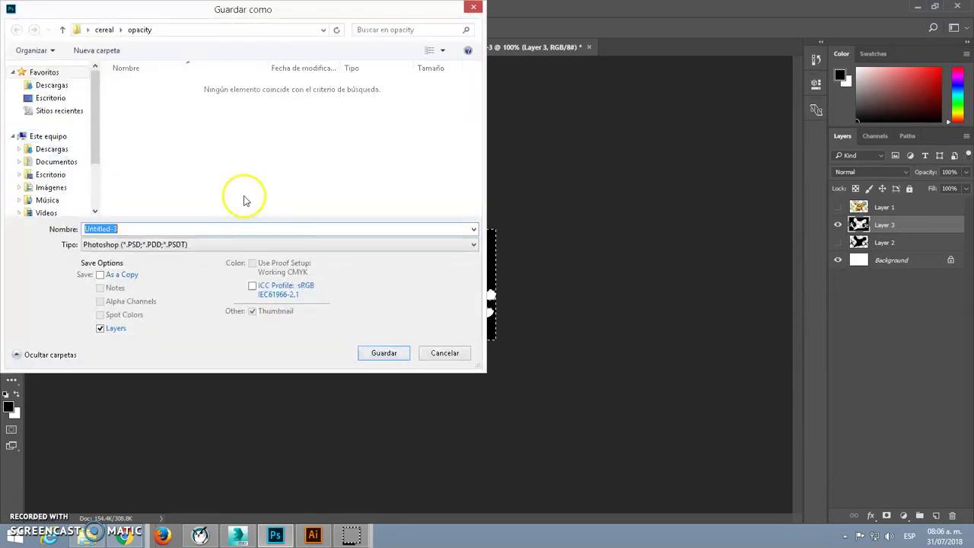
{"action": "left_click", "coordinate": [131, 244]}
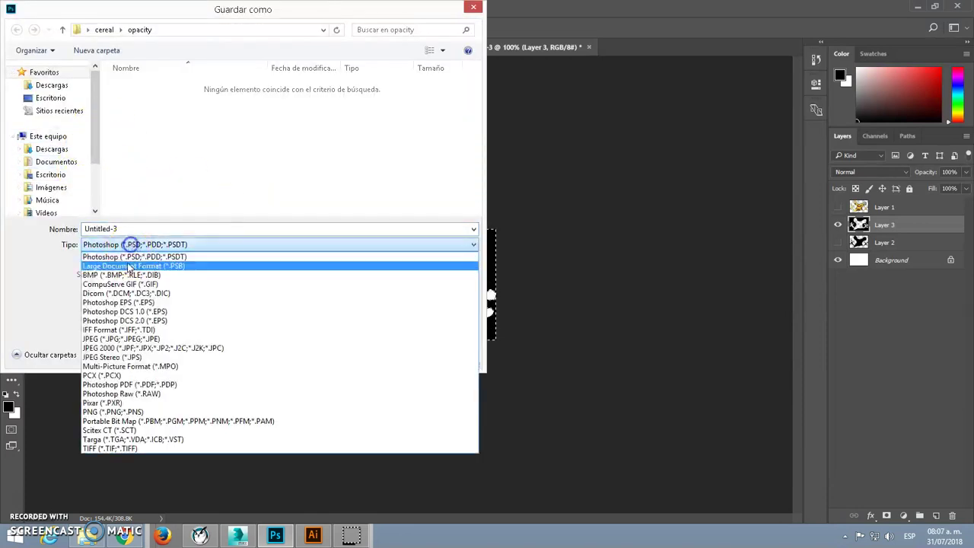
{"action": "left_click", "coordinate": [106, 338]}
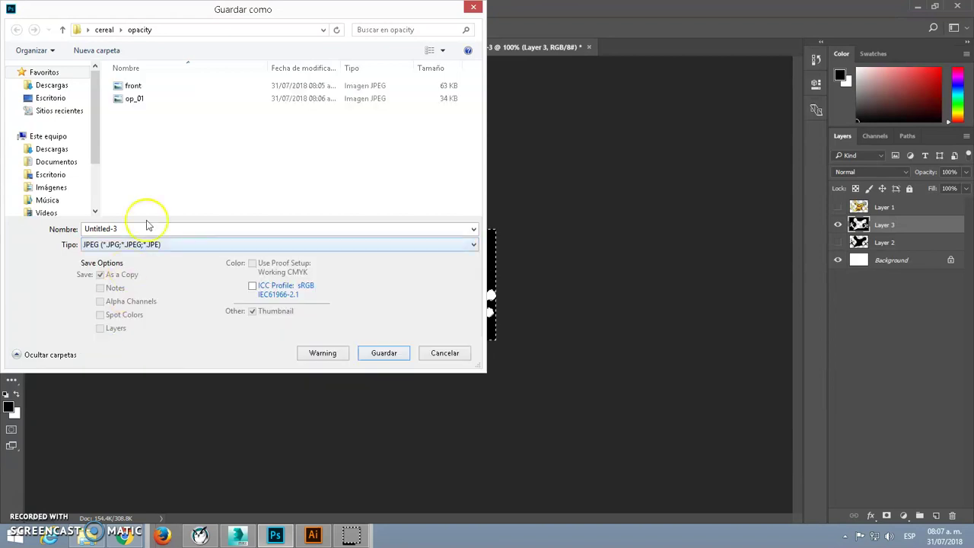
{"action": "left_click", "coordinate": [135, 99]}
{"action": "left_click", "coordinate": [102, 228]}
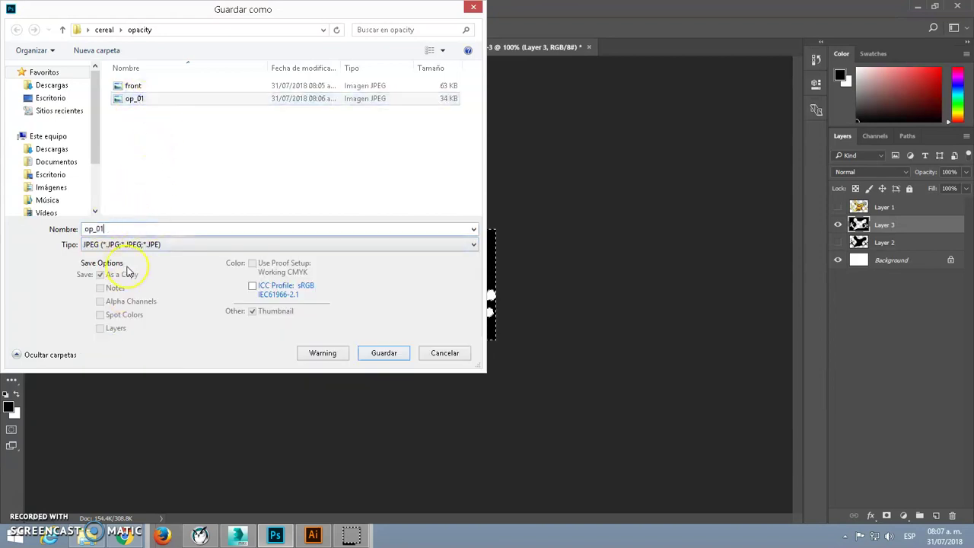
{"action": "key", "text": "Return"}
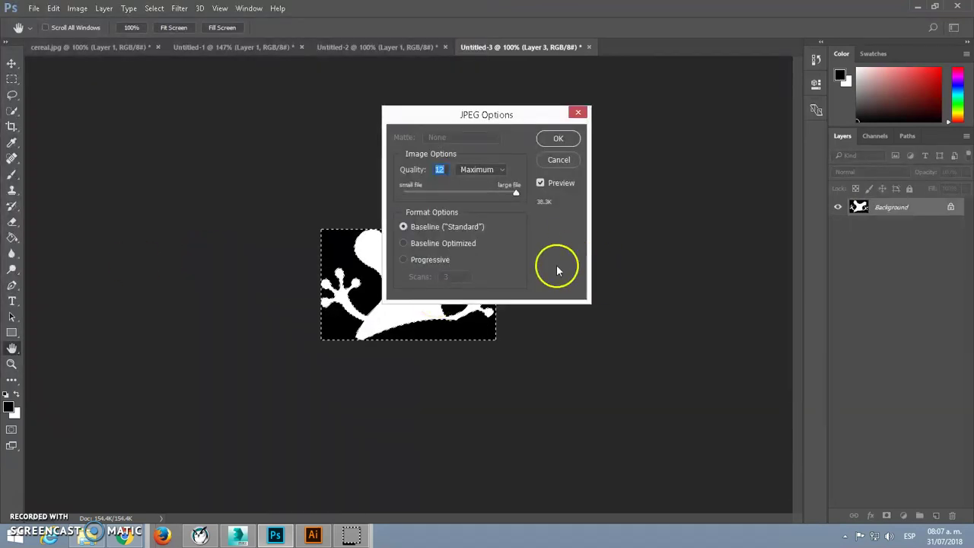
{"action": "left_click", "coordinate": [558, 138]}
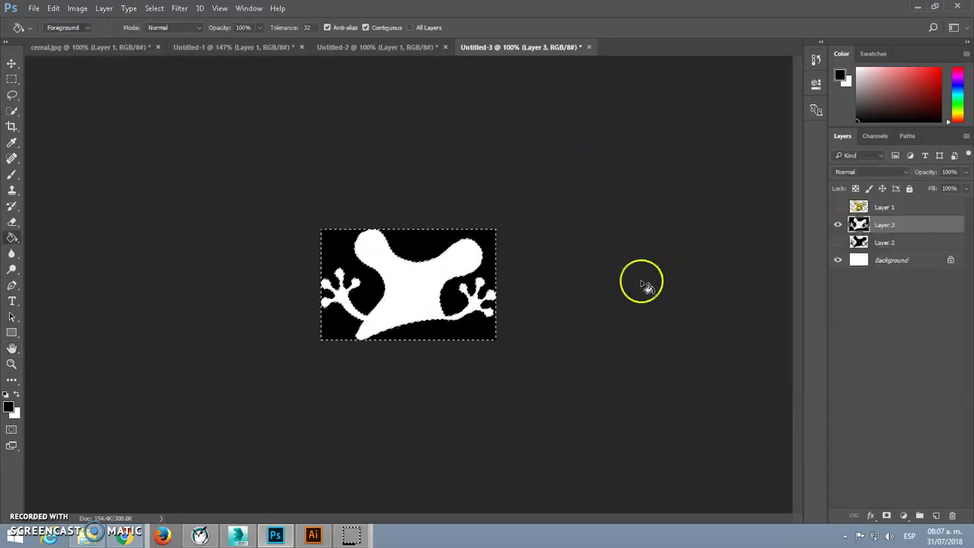
Switch to 3ds Max, load front from the opacity folder as the diffuse bitmap and apply the material to the plane.
{"action": "left_click", "coordinate": [915, 7]}
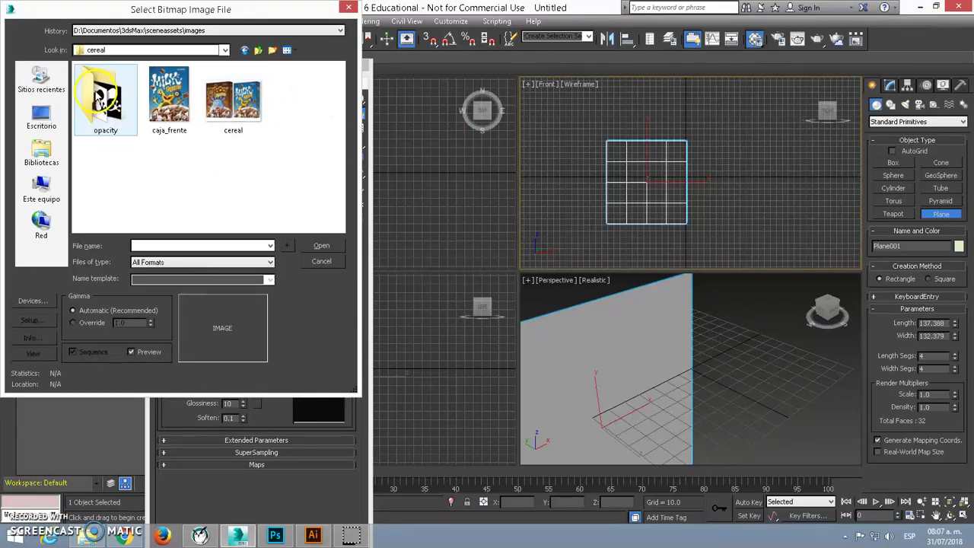
{"action": "left_click", "coordinate": [327, 245]}
{"action": "left_click", "coordinate": [107, 110]}
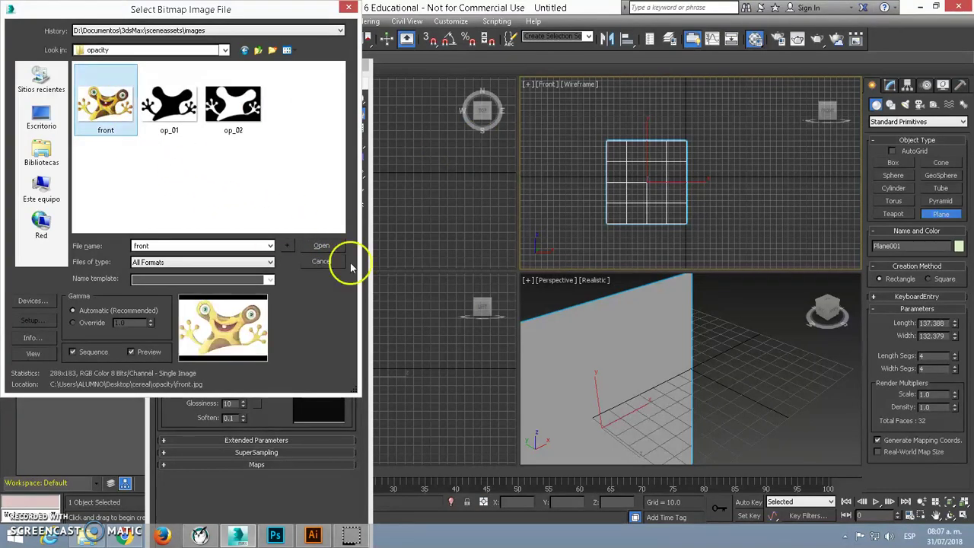
{"action": "left_click", "coordinate": [321, 245]}
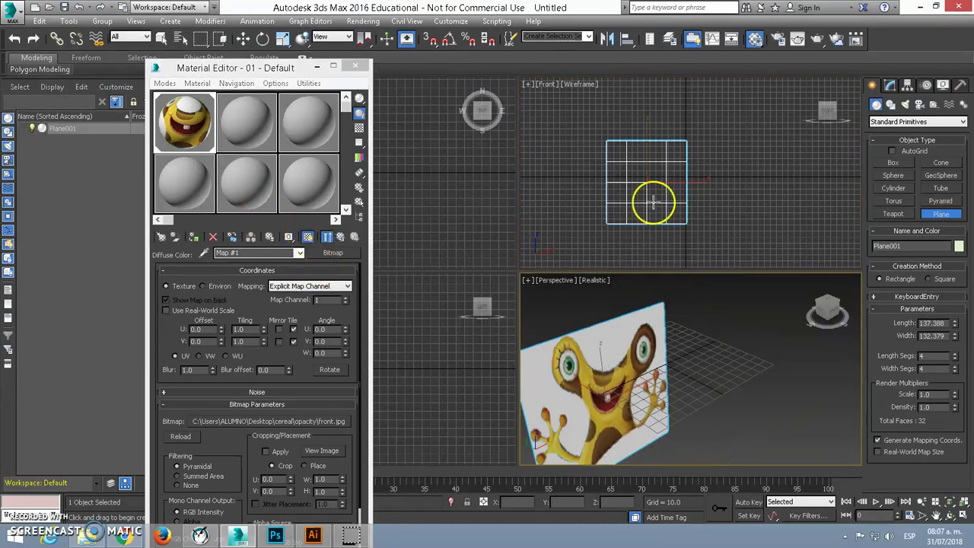
Set the Front viewport to Shaded display and hide its grid.
{"action": "left_click", "coordinate": [577, 84]}
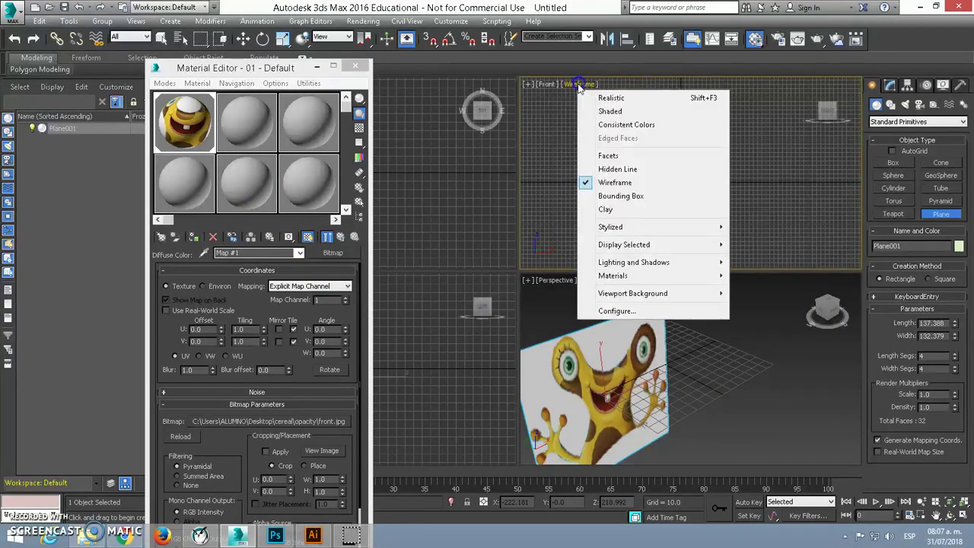
{"action": "left_click", "coordinate": [609, 111]}
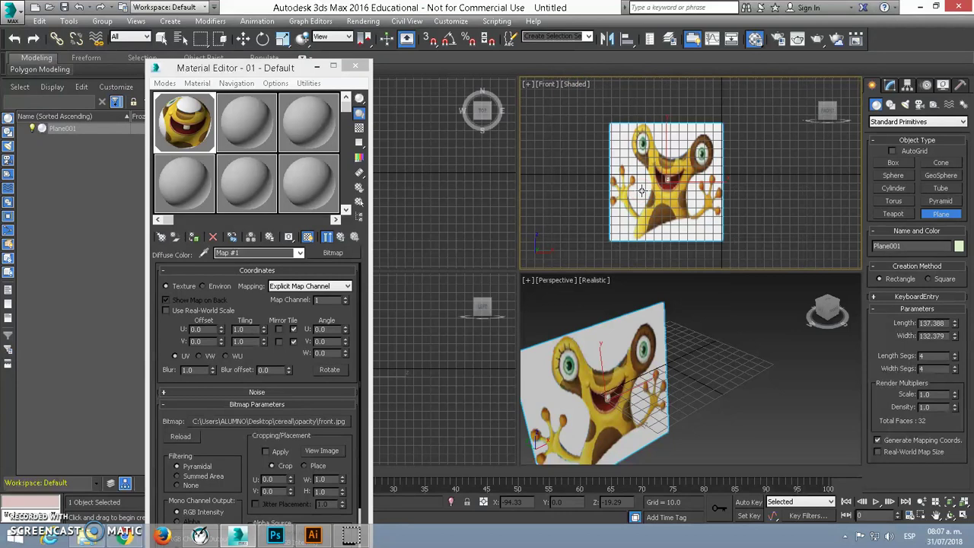
{"action": "key", "text": "g"}
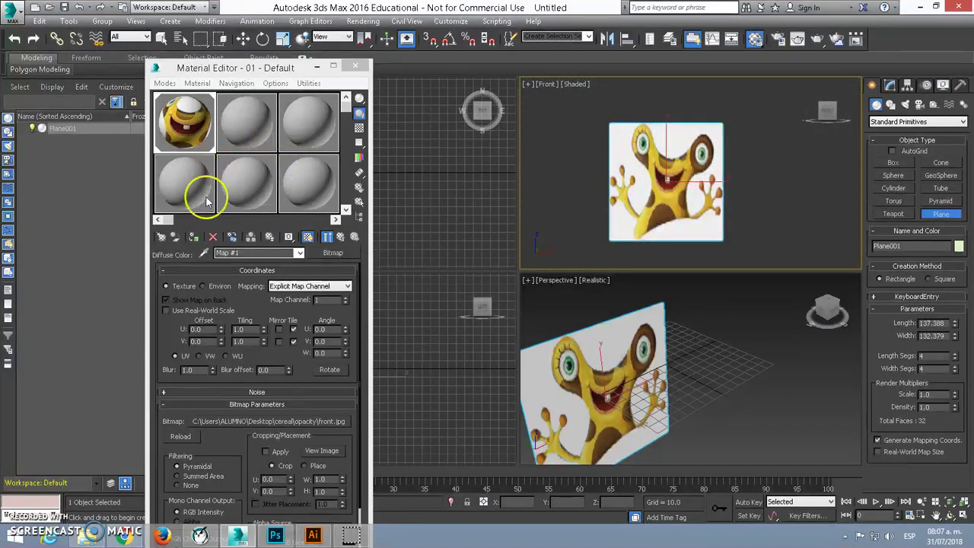
Enable the material's Opacity map and assign it the op_01 bitmap from the opacity folder.
{"action": "left_click", "coordinate": [340, 236]}
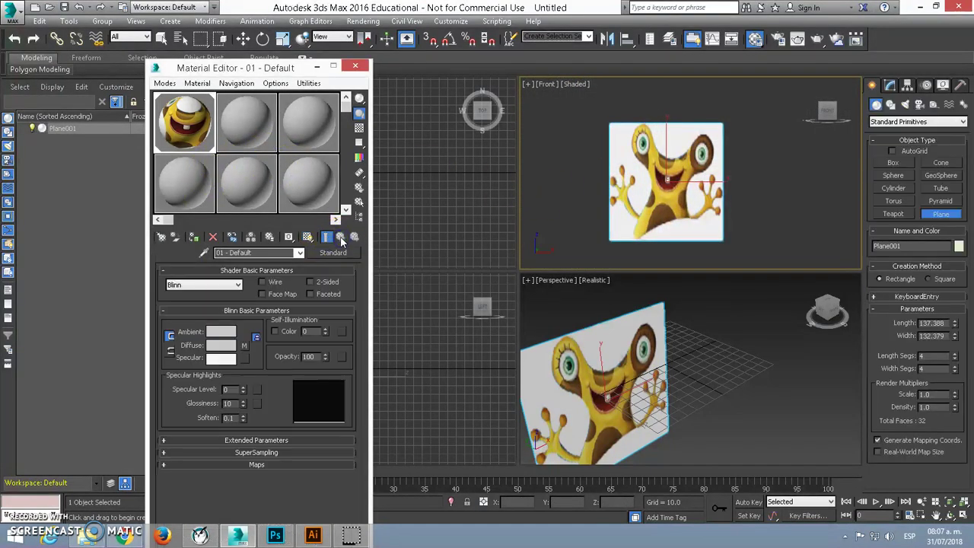
{"action": "left_click", "coordinate": [259, 464]}
{"action": "left_click", "coordinate": [166, 365]}
{"action": "left_click", "coordinate": [297, 365]}
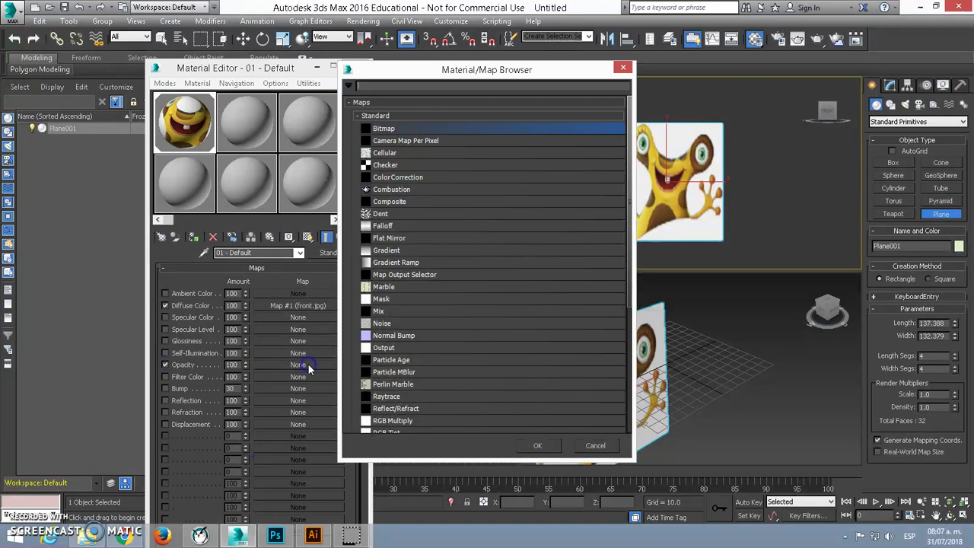
{"action": "double_click", "coordinate": [384, 128]}
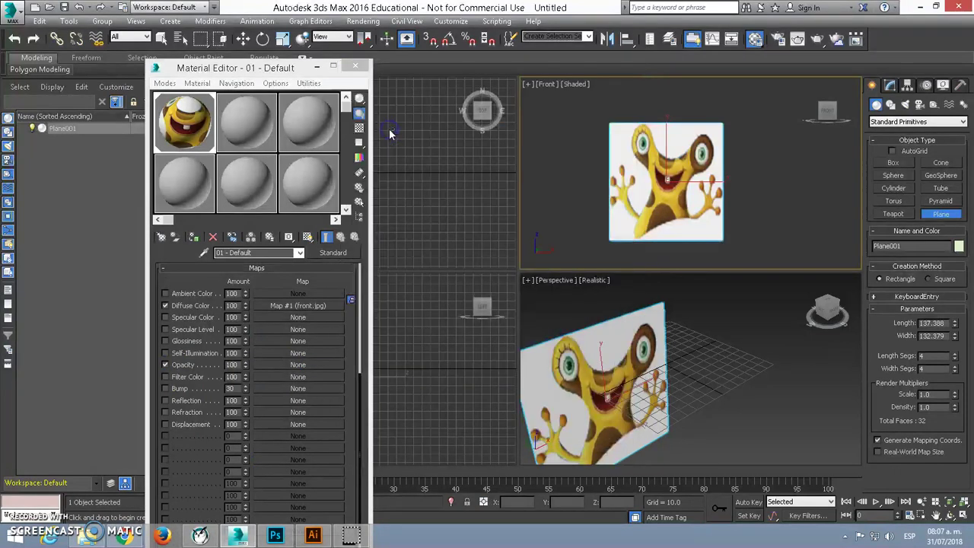
{"action": "left_click", "coordinate": [171, 111]}
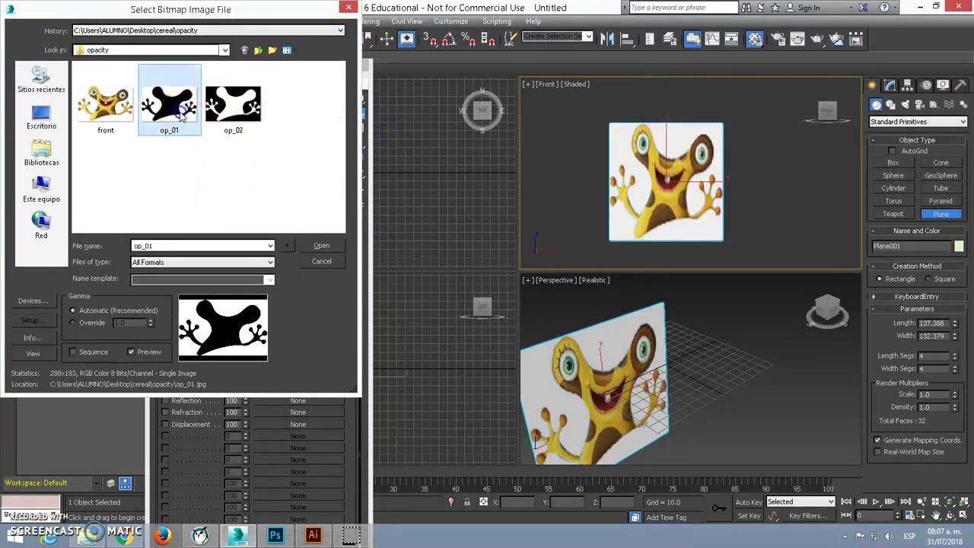
{"action": "left_click", "coordinate": [321, 246]}
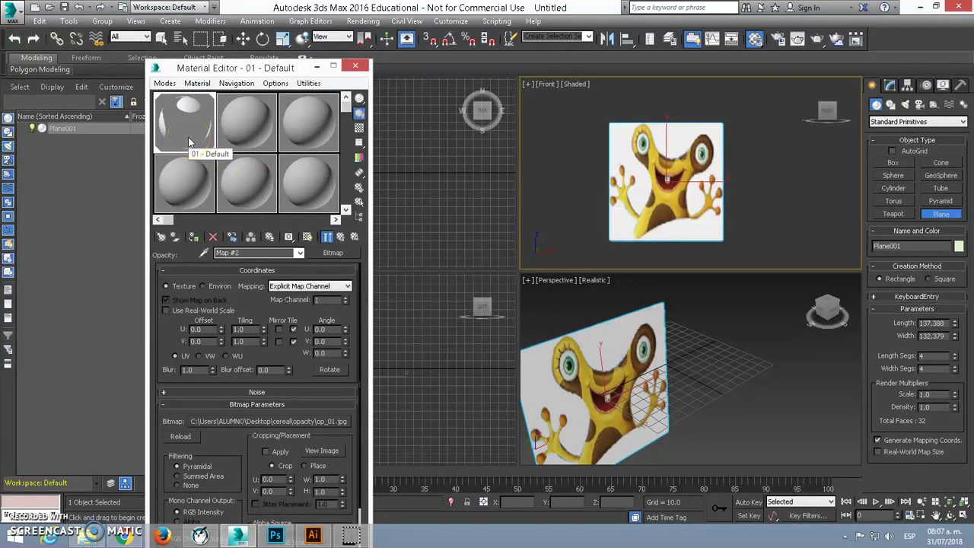
Reapply the material to the plane, render the Perspective view to check the opacity, and close the render window.
{"action": "left_click_drag", "start_coordinate": [189, 142], "coordinate": [673, 339]}
{"action": "key", "text": "shift+q"}
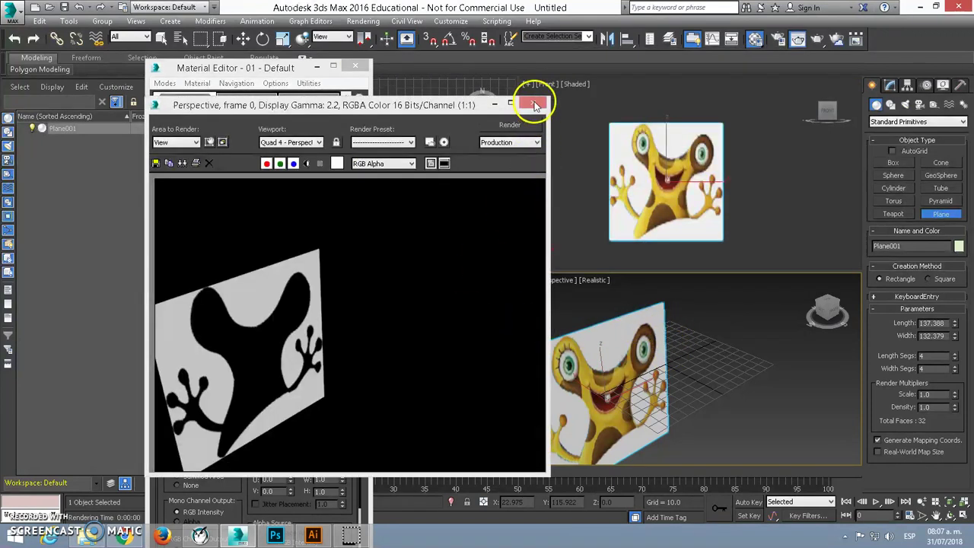
{"action": "left_click", "coordinate": [533, 103]}
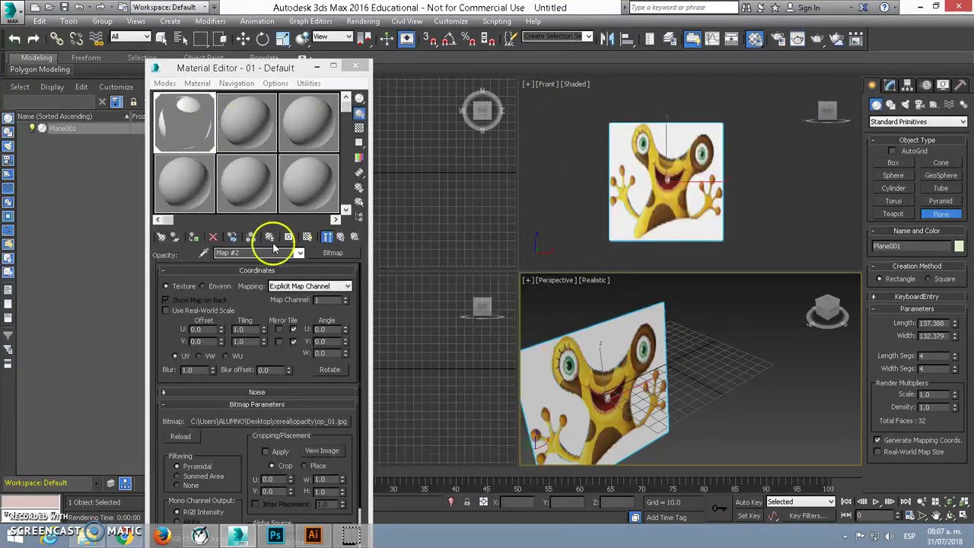
Replace the bitmap of the material's Opacity map with op_02 from the opacity folder.
{"action": "left_click", "coordinate": [340, 236]}
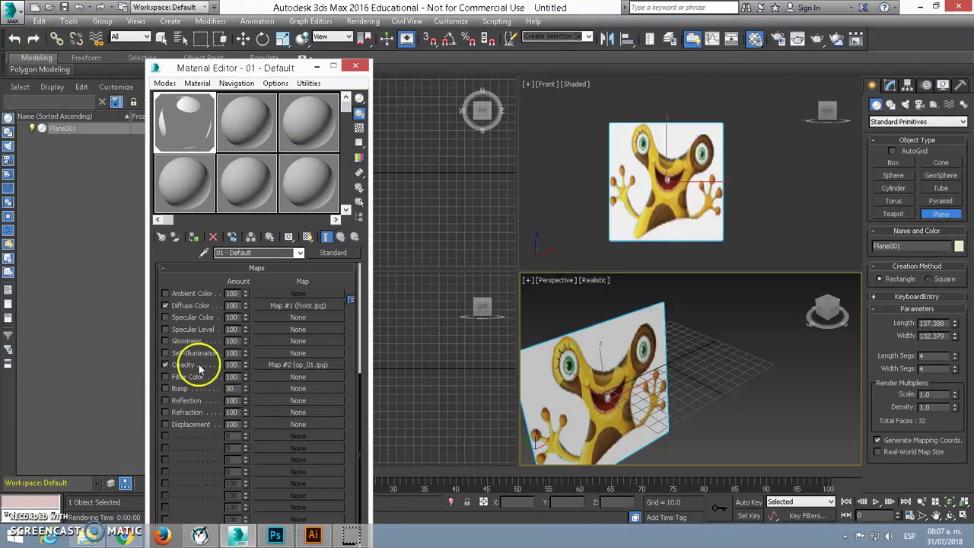
{"action": "left_click", "coordinate": [268, 365]}
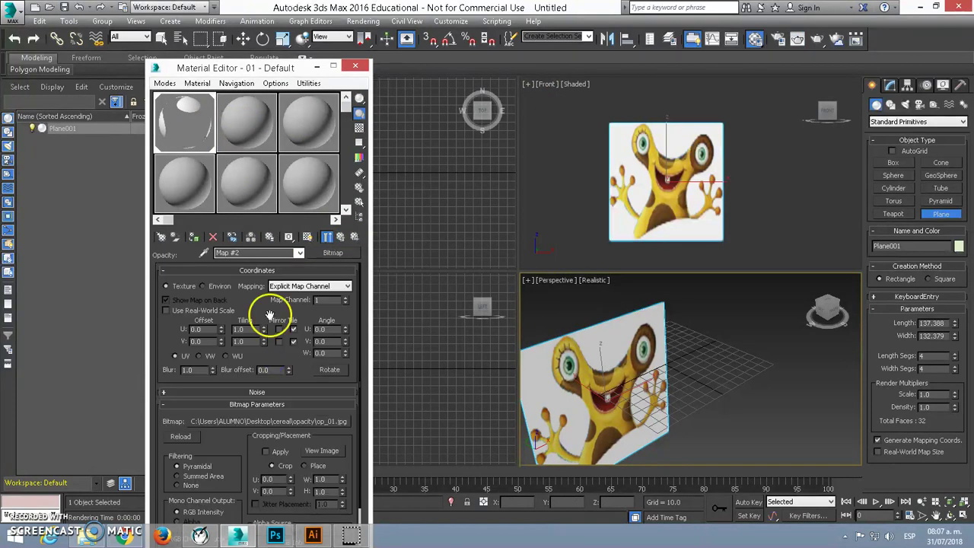
{"action": "left_click", "coordinate": [335, 253]}
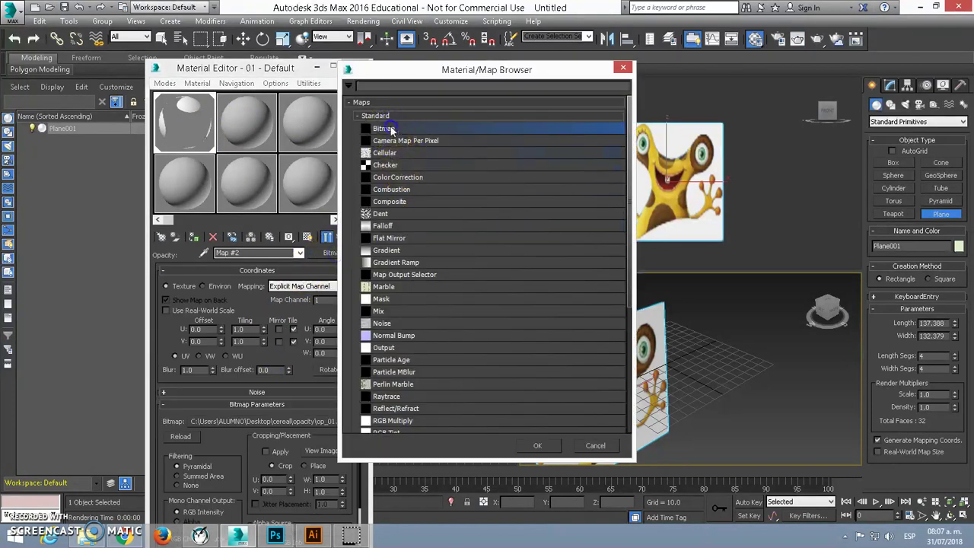
{"action": "double_click", "coordinate": [388, 125]}
{"action": "left_click", "coordinate": [228, 110]}
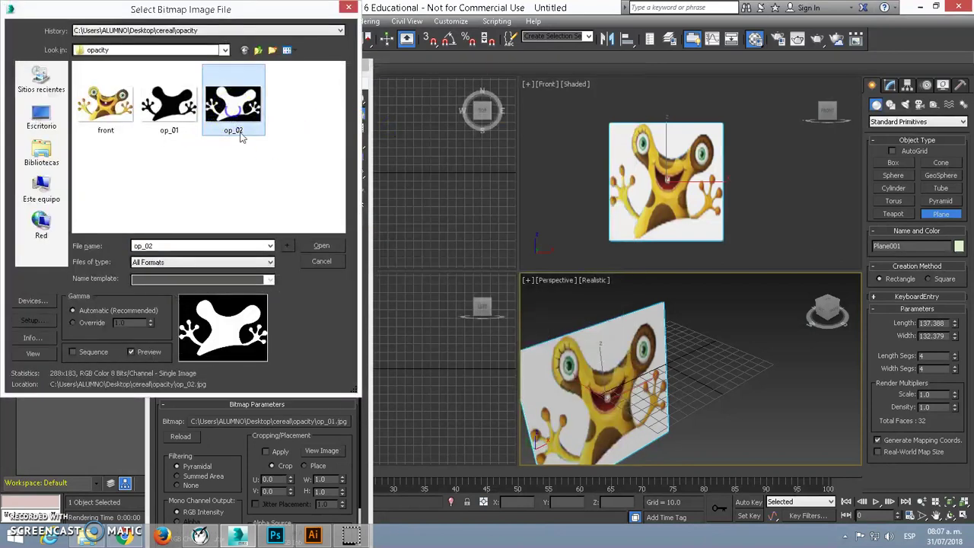
{"action": "left_click", "coordinate": [321, 245]}
View the material sample in an enlarged preview window and close the Material Editor.
{"action": "double_click", "coordinate": [184, 126]}
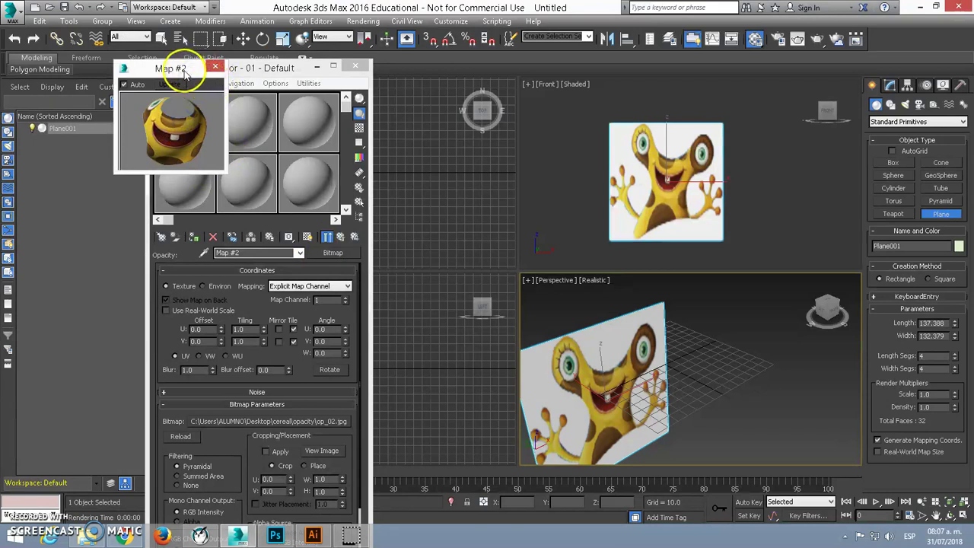
{"action": "left_click", "coordinate": [206, 65]}
{"action": "left_click_drag", "start_coordinate": [179, 114], "coordinate": [191, 125]}
{"action": "double_click", "coordinate": [184, 121]}
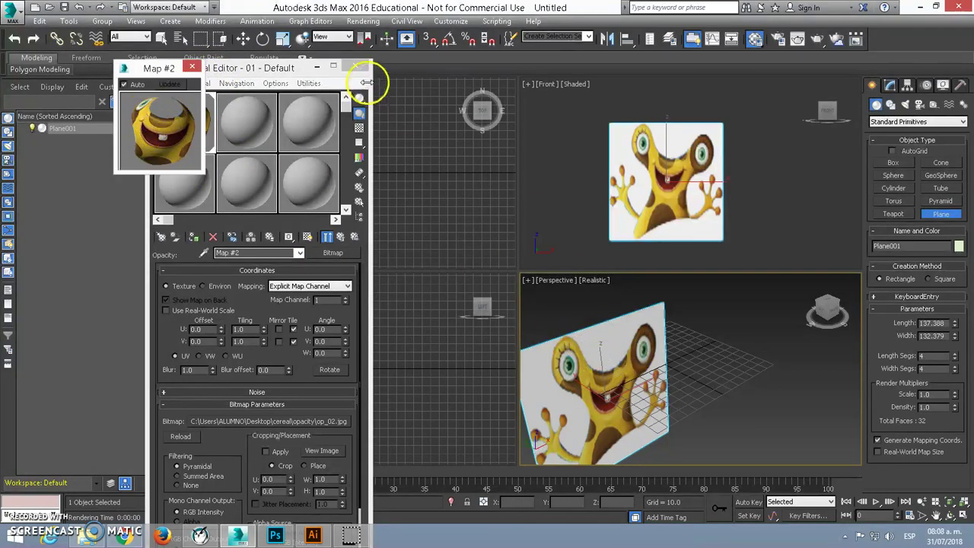
{"action": "left_click", "coordinate": [354, 66]}
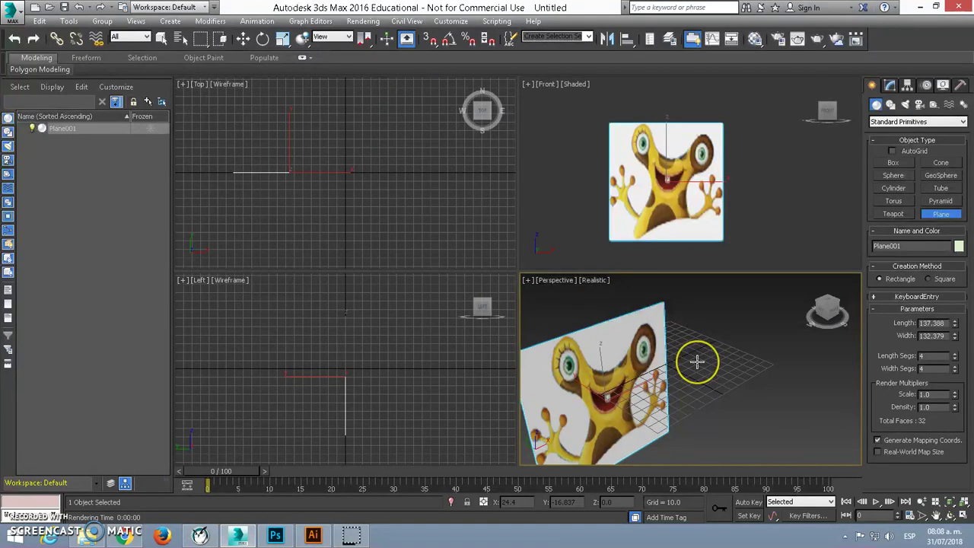
Render the Perspective view to check the opacity mask, then close the render window and the steering wheels.
{"action": "key", "text": "shift+w"}
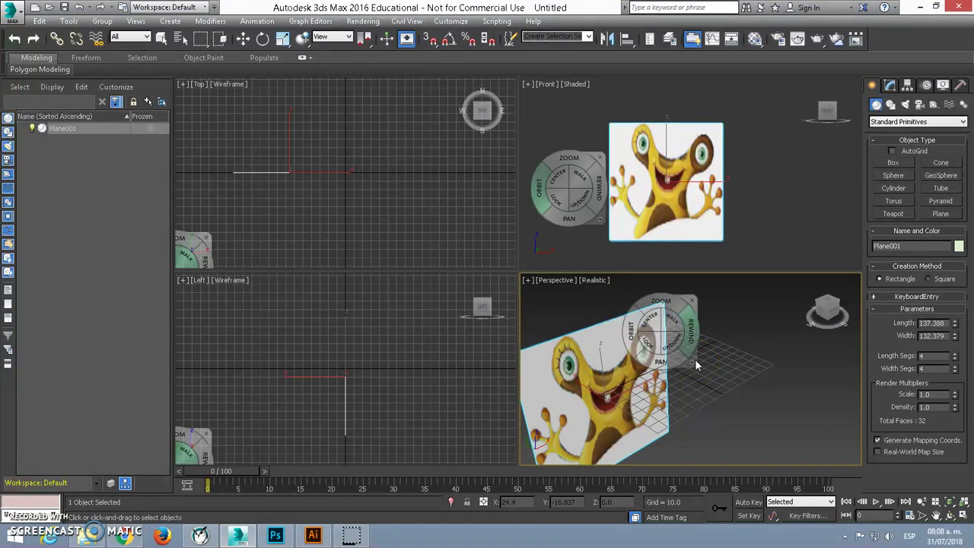
{"action": "key", "text": "shift+q"}
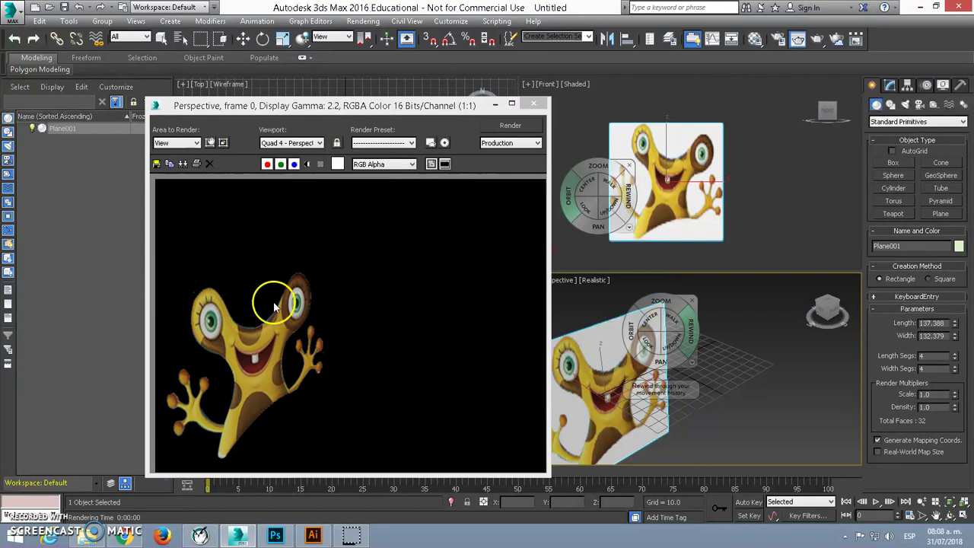
{"action": "left_click", "coordinate": [534, 104]}
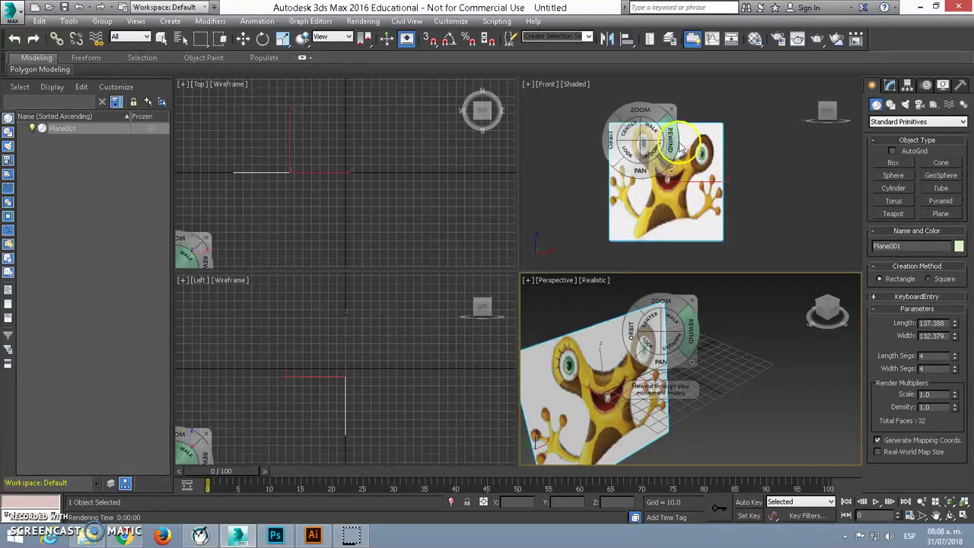
{"action": "left_click", "coordinate": [714, 136]}
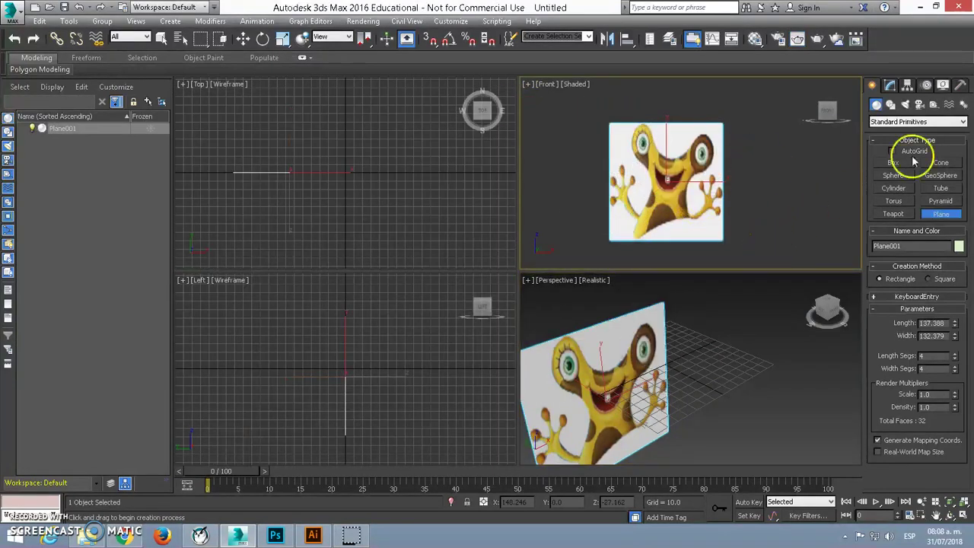
{"action": "left_click", "coordinate": [891, 85]}
{"action": "left_click", "coordinate": [963, 119]}
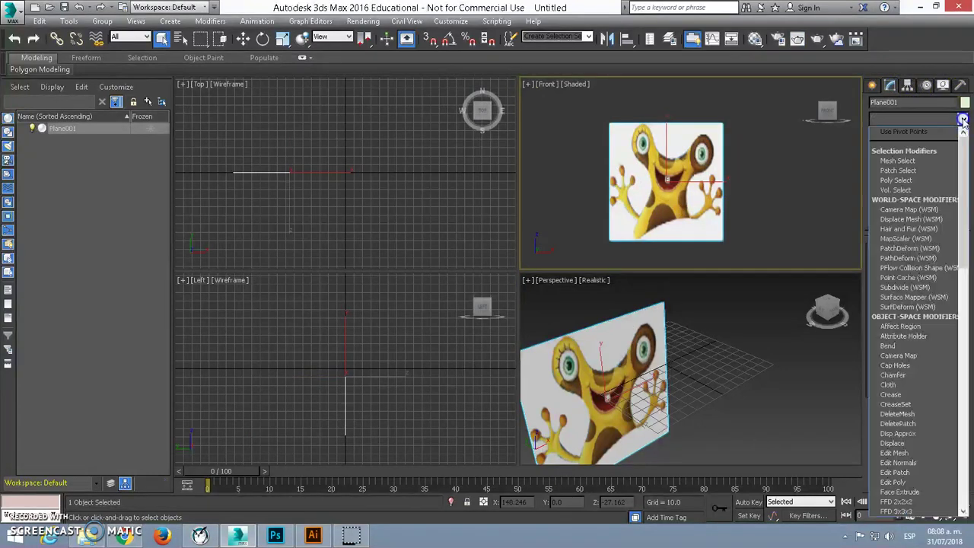
{"action": "key", "text": "e"}
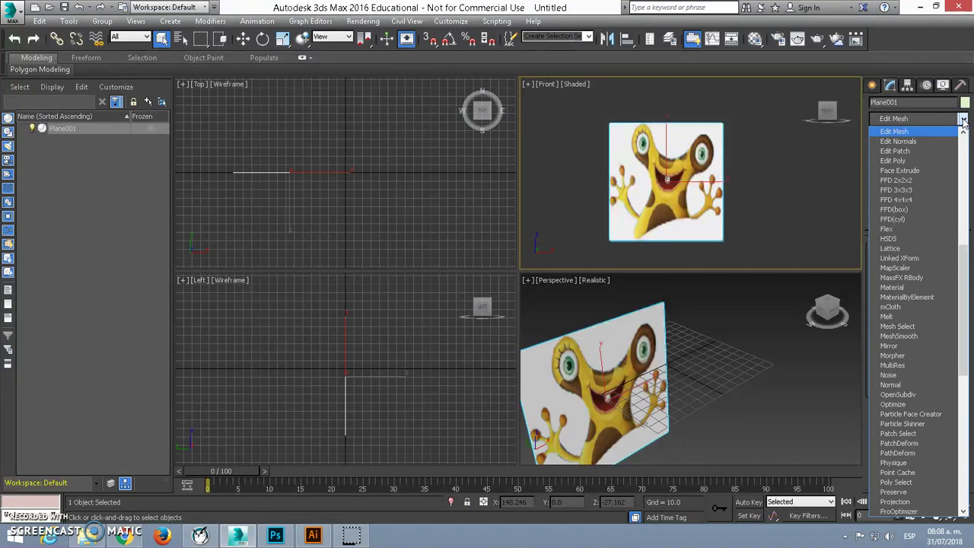
{"action": "key", "text": "Escape"}
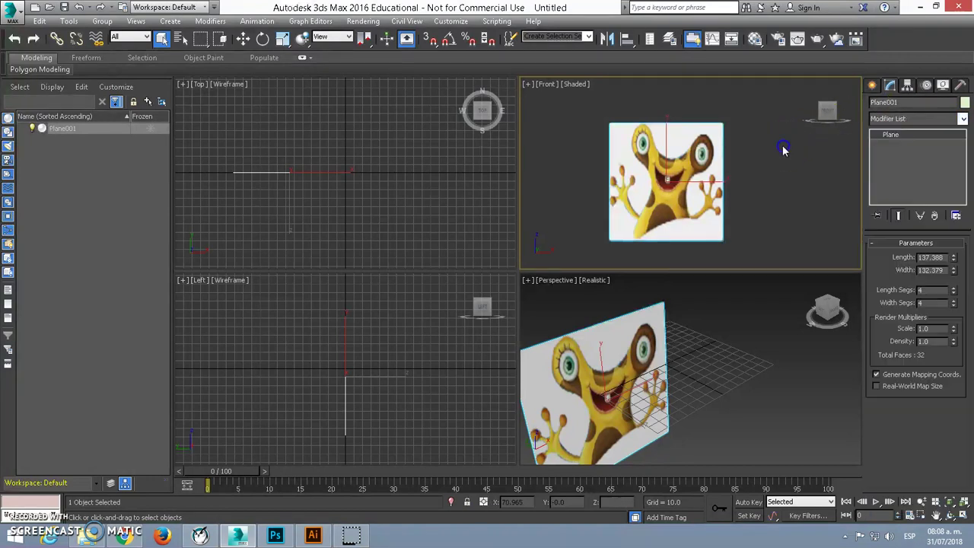
{"action": "left_click", "coordinate": [962, 119]}
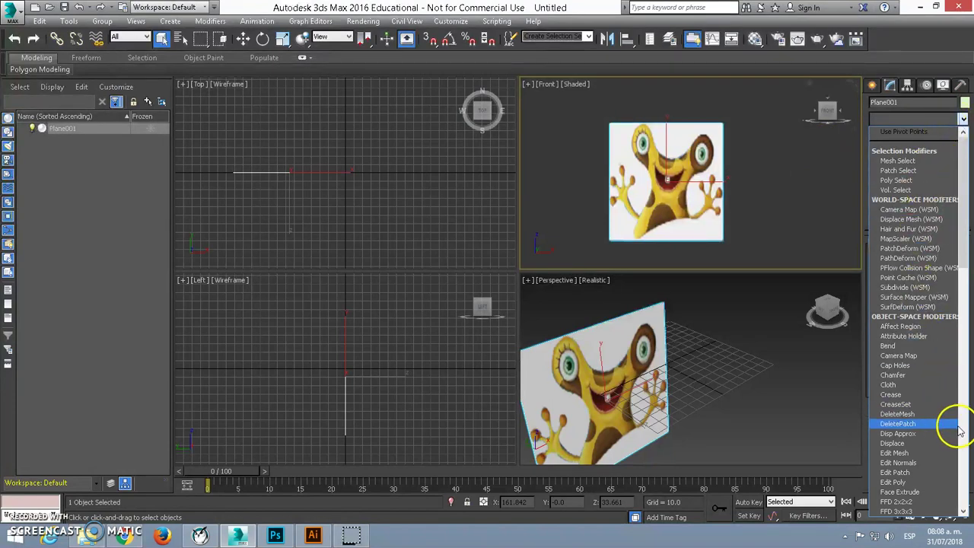
{"action": "left_click", "coordinate": [648, 346]}
Convert the plane to Editable Poly and select one of its polygons near the monster's mouth.
{"action": "right_click", "coordinate": [629, 356]}
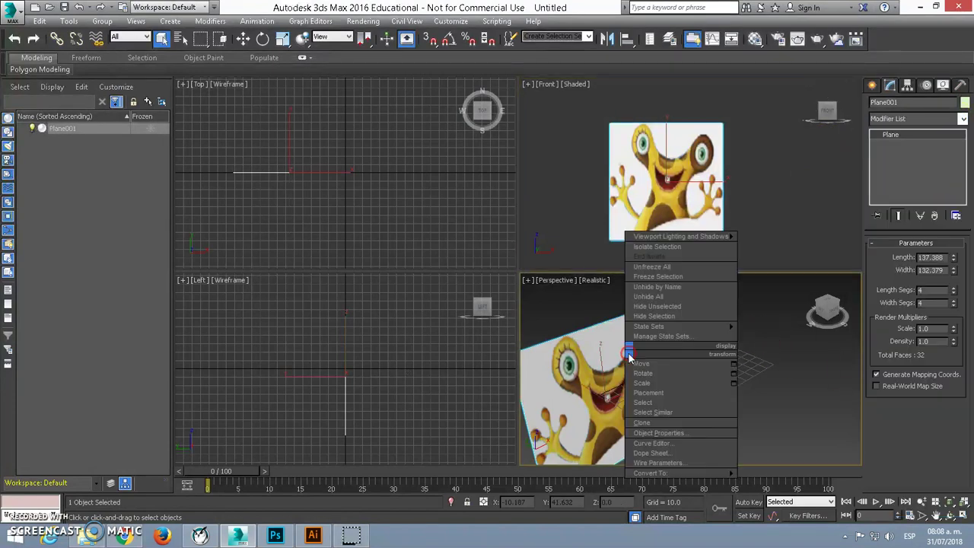
{"action": "mouse_move", "coordinate": [652, 473]}
{"action": "left_click", "coordinate": [786, 477]}
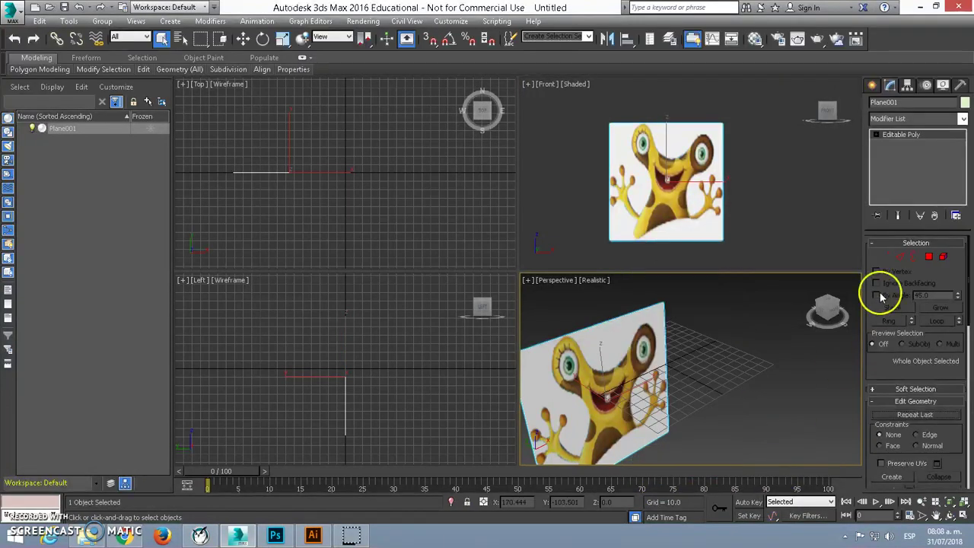
{"action": "left_click", "coordinate": [928, 257]}
{"action": "left_click", "coordinate": [582, 356]}
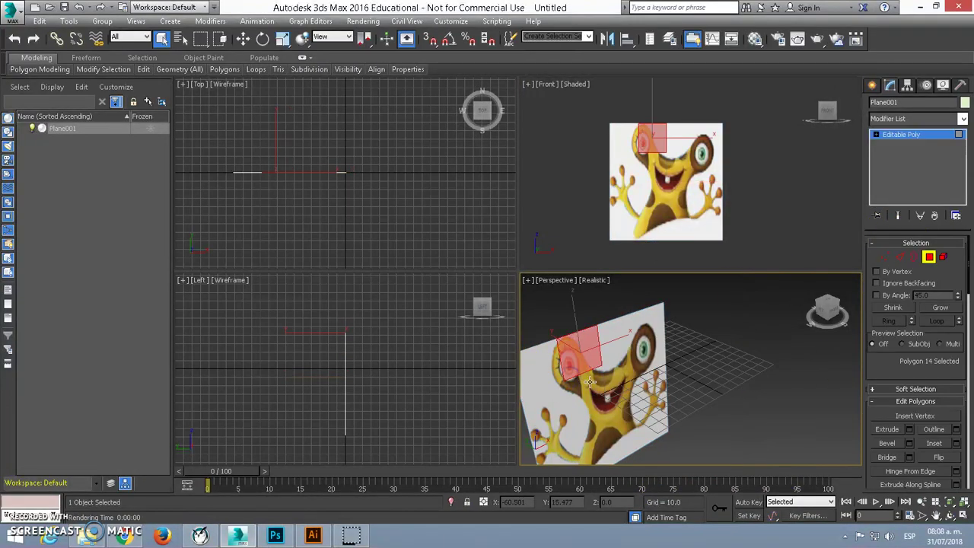
{"action": "left_click", "coordinate": [625, 396]}
Show edged faces in the Perspective viewport and undo the plane's conversion to Editable Poly.
{"action": "key", "text": "F4"}
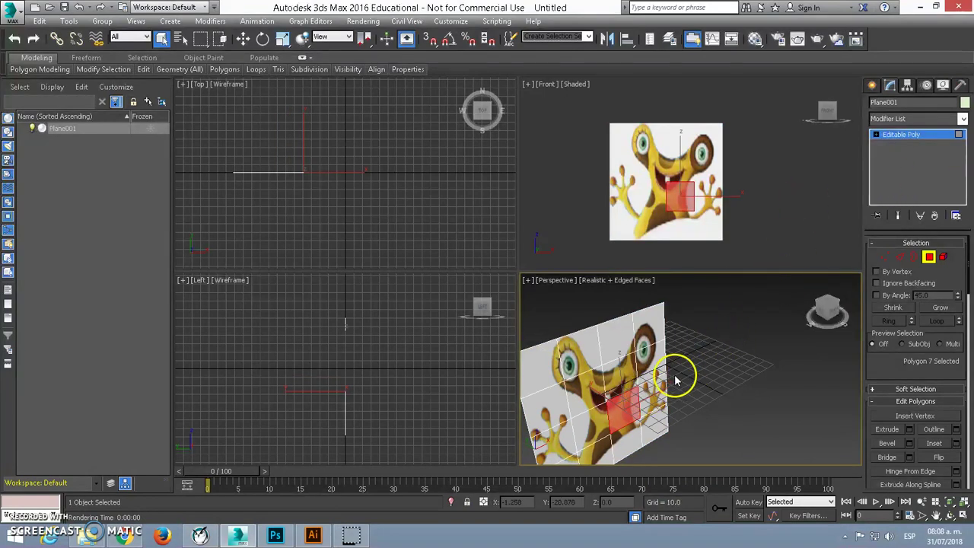
{"action": "key", "text": "ctrl+z"}
{"action": "key", "text": "ctrl+z"}
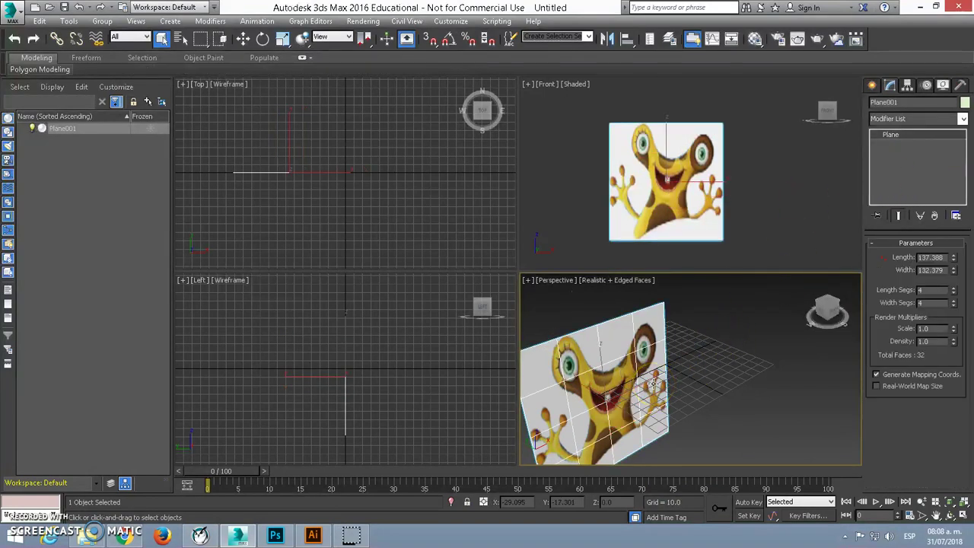
Set the plane's length and width segments to 1, then render the Perspective view and close the render window.
{"action": "left_click", "coordinate": [935, 289]}
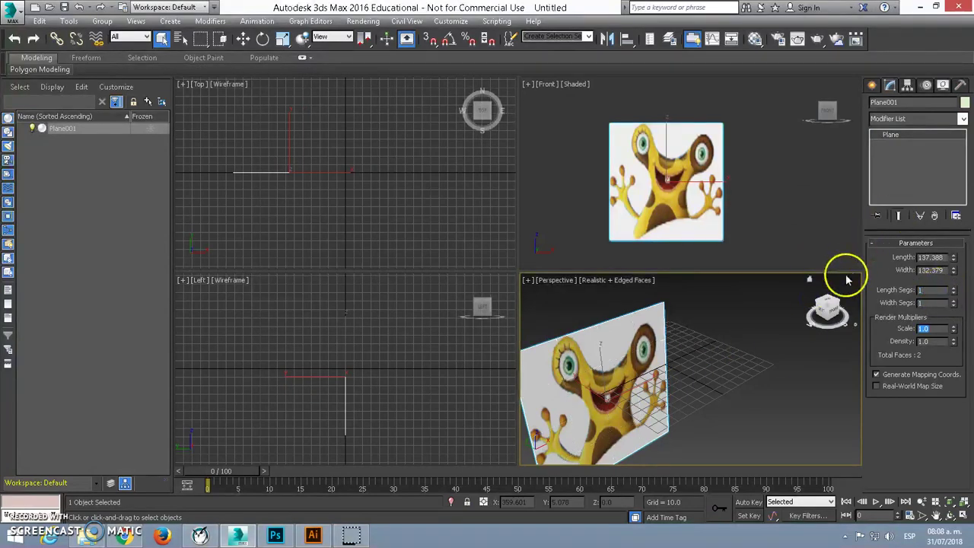
{"action": "left_click", "coordinate": [584, 344]}
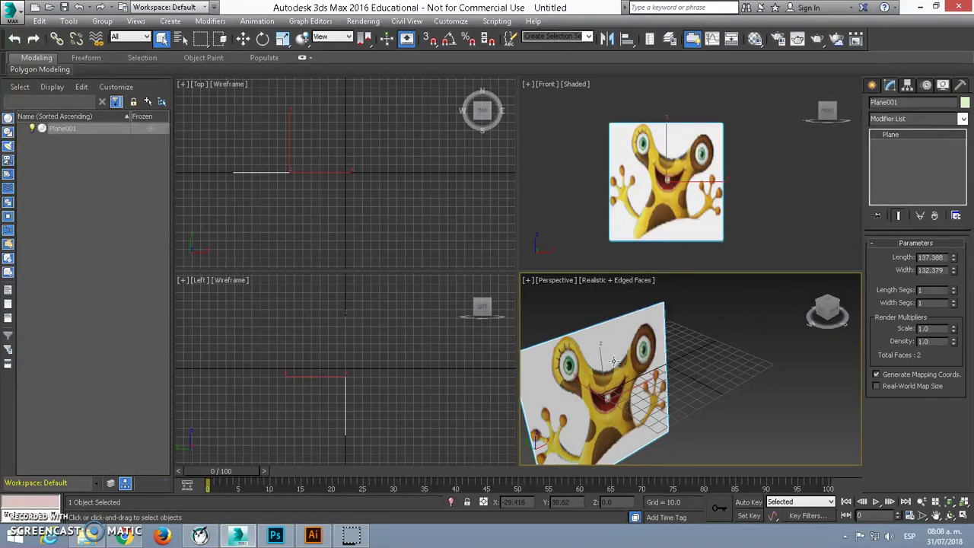
{"action": "key", "text": "shift+q"}
{"action": "left_click", "coordinate": [534, 104]}
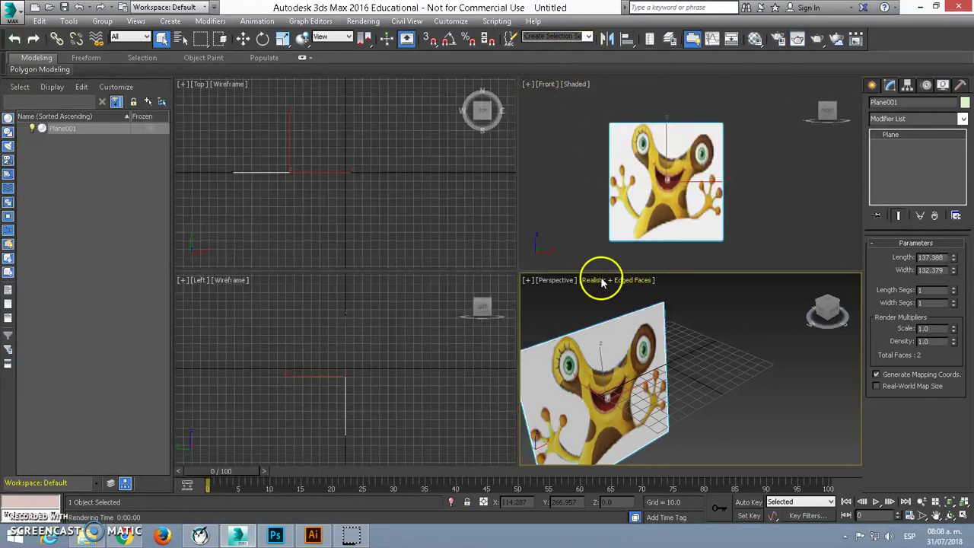
Set the material's Opacity map bitmap to op_02 from the opacity folder, then render the Perspective view and close the render window.
{"action": "key", "text": "m"}
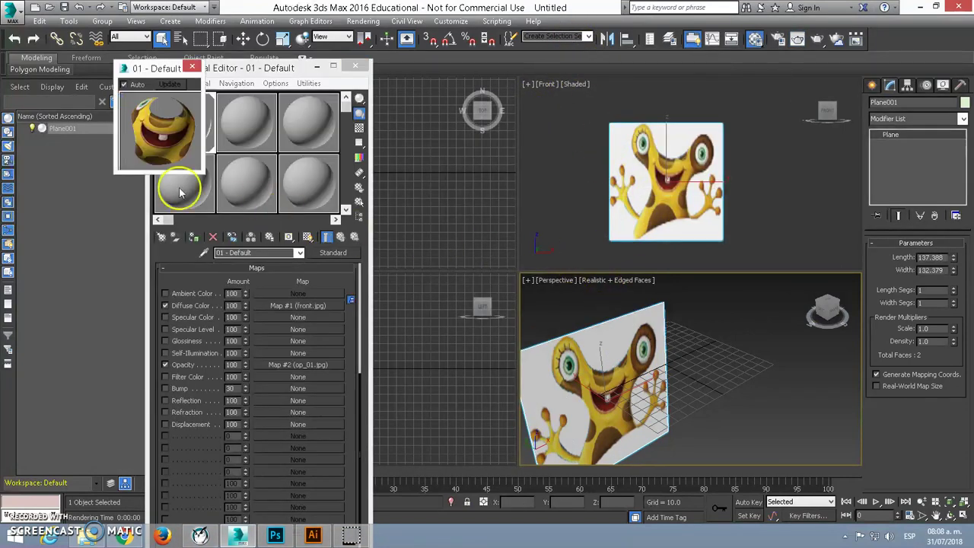
{"action": "left_click", "coordinate": [192, 67]}
{"action": "left_click", "coordinate": [297, 364]}
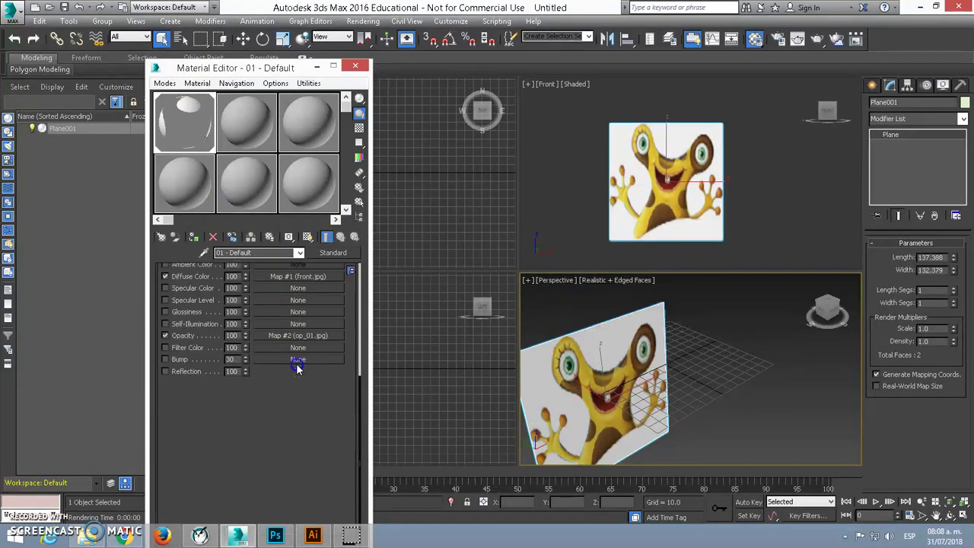
{"action": "left_click", "coordinate": [332, 253]}
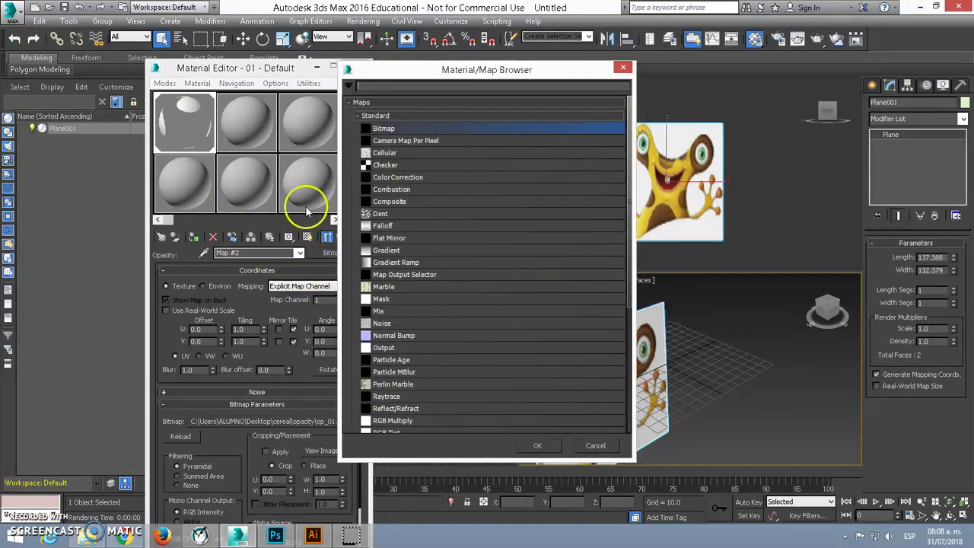
{"action": "double_click", "coordinate": [380, 125]}
{"action": "left_click", "coordinate": [219, 114]}
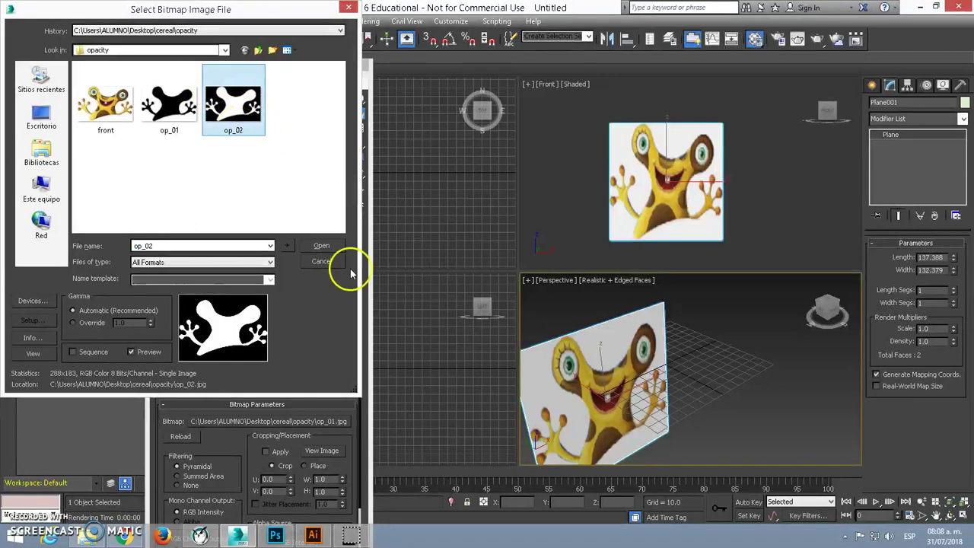
{"action": "left_click", "coordinate": [328, 247]}
{"action": "key", "text": "shift+q"}
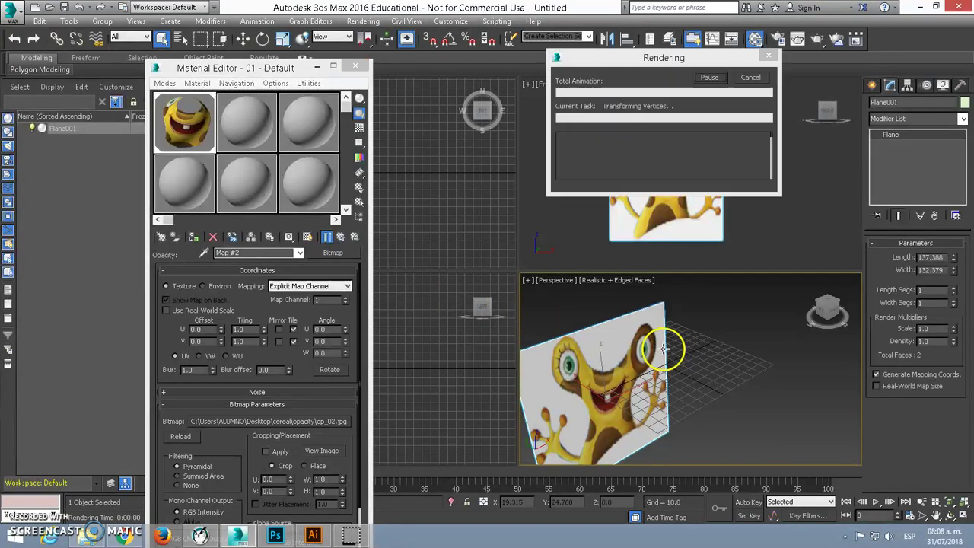
{"action": "left_click", "coordinate": [539, 100]}
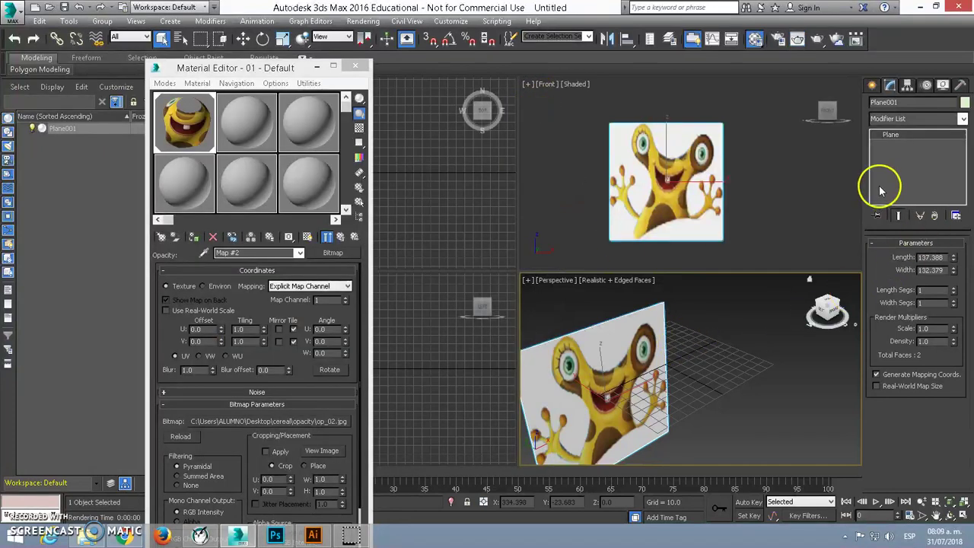
Convert the single-segment plane to Editable Poly and enter Polygon sub-object mode.
{"action": "right_click", "coordinate": [593, 385]}
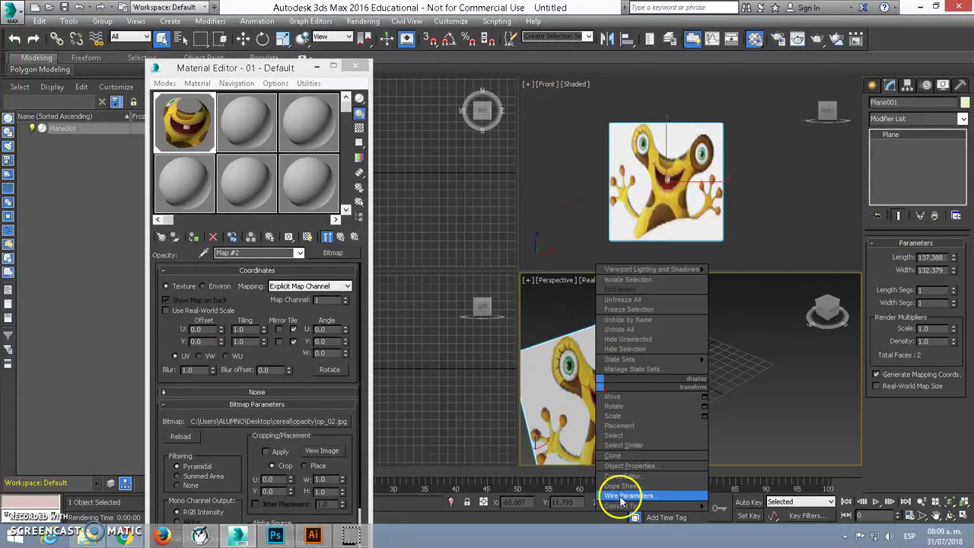
{"action": "mouse_move", "coordinate": [652, 506]}
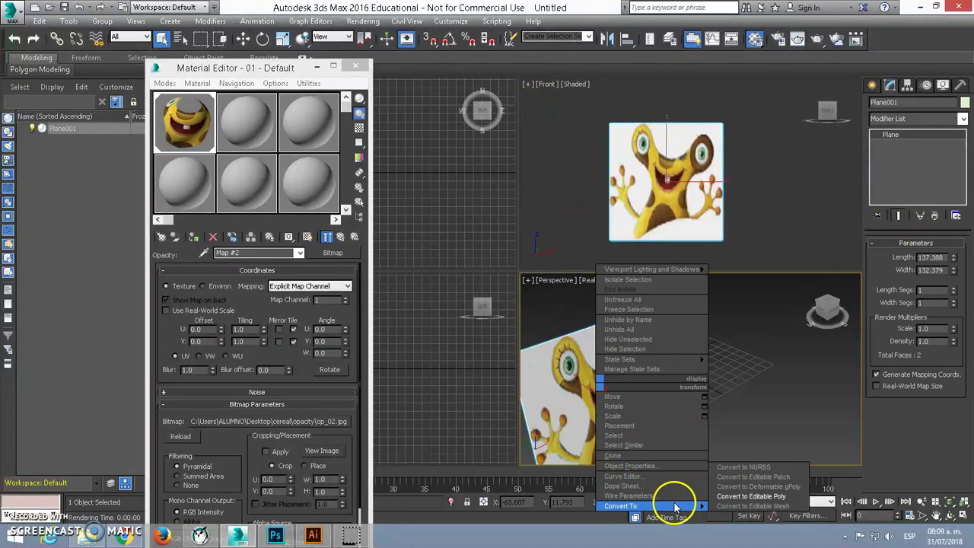
{"action": "left_click", "coordinate": [739, 505]}
{"action": "left_click", "coordinate": [928, 256]}
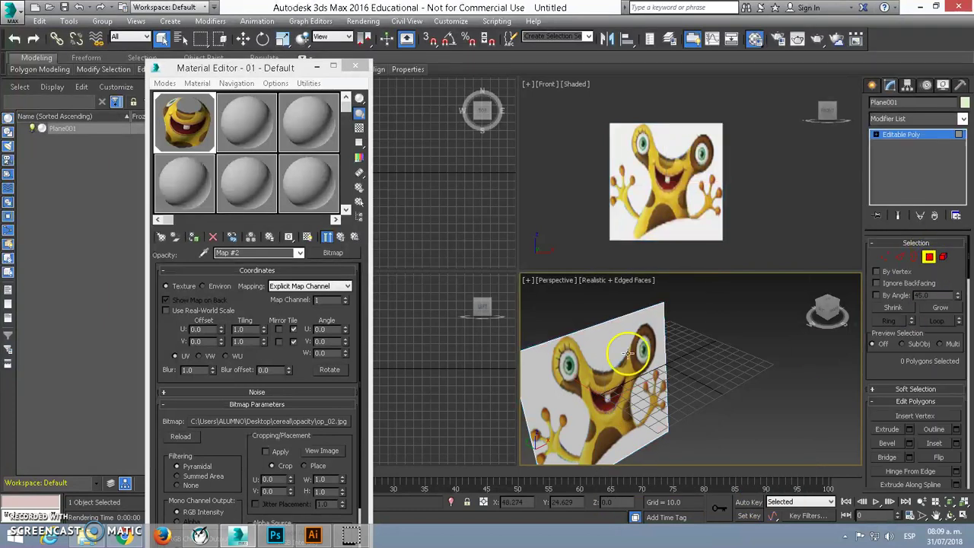
Extrude the plane's single polygon into a thin slab and render the Perspective view.
{"action": "left_click", "coordinate": [600, 375]}
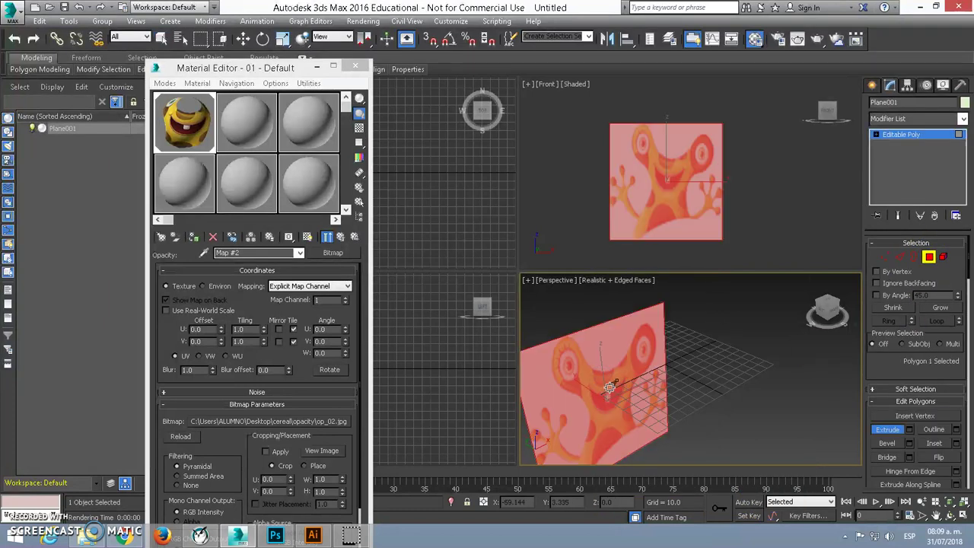
{"action": "left_click_drag", "start_coordinate": [612, 396], "coordinate": [617, 374]}
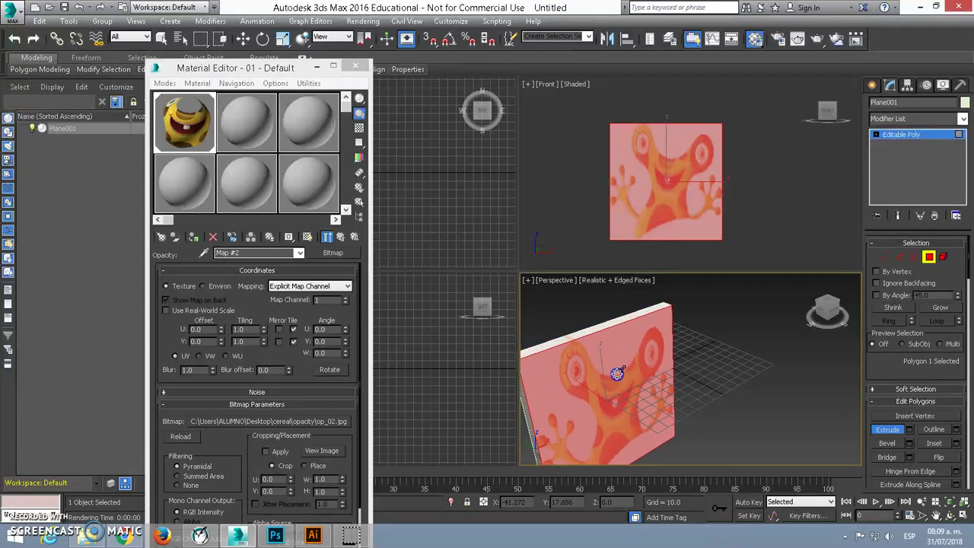
{"action": "key", "text": "shift+q"}
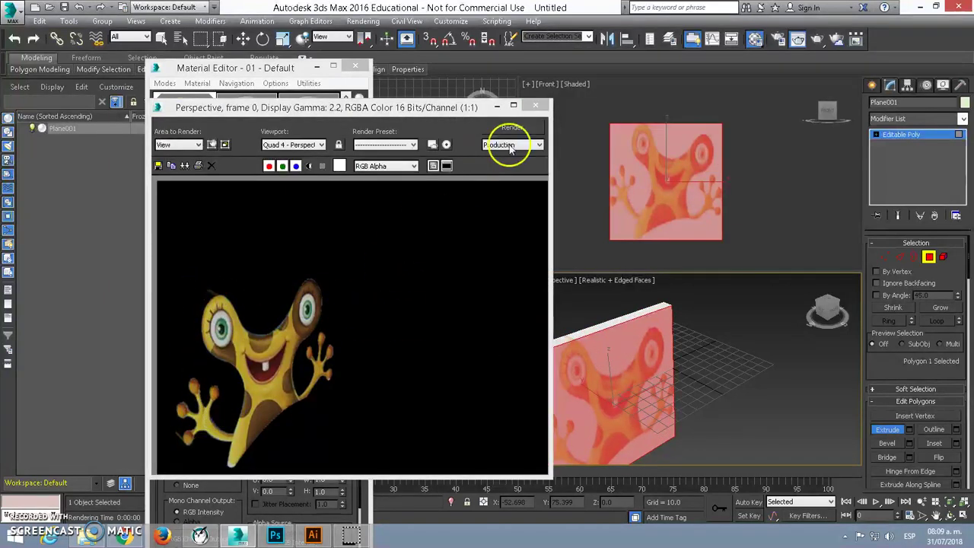
Leave Polygon sub-object mode and copy the monster slab about 159 units along Y as a second side panel.
{"action": "left_click", "coordinate": [542, 105]}
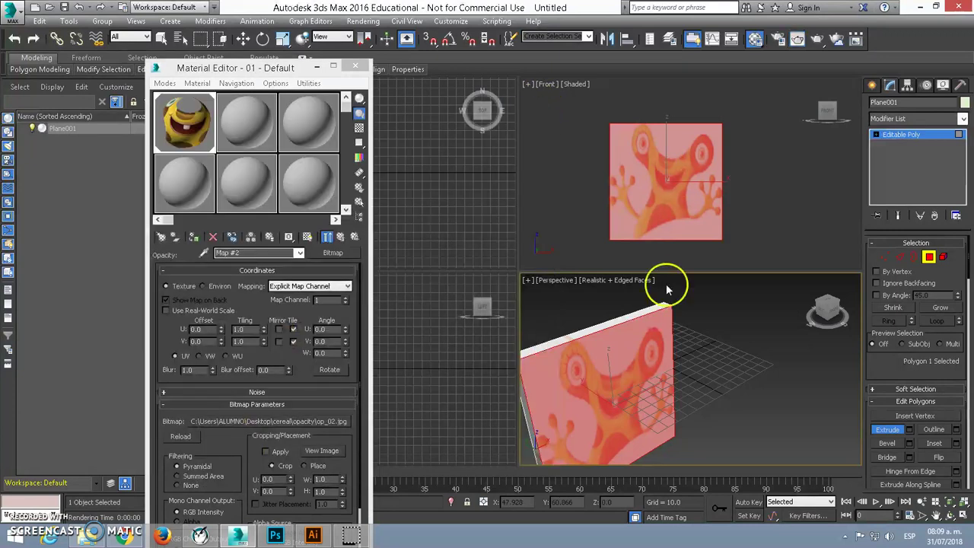
{"action": "left_click", "coordinate": [929, 257]}
{"action": "key", "text": "w"}
{"action": "scroll", "coordinate": [706, 369], "scroll_direction": "down", "scroll_amount": 3}
{"action": "middle_click_drag", "start_coordinate": [721, 388], "coordinate": [575, 394], "text": "alt"}
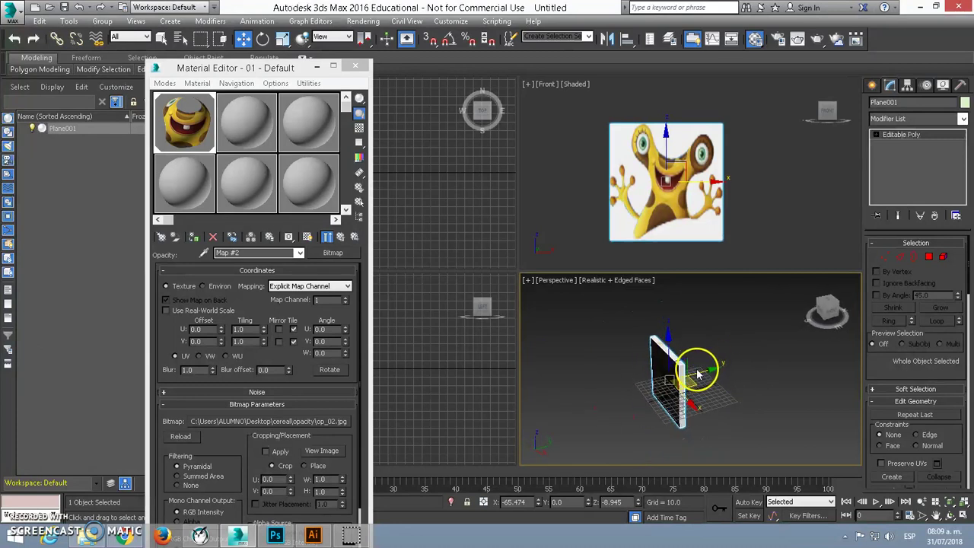
{"action": "left_click_drag", "start_coordinate": [706, 368], "coordinate": [777, 367], "text": "shift"}
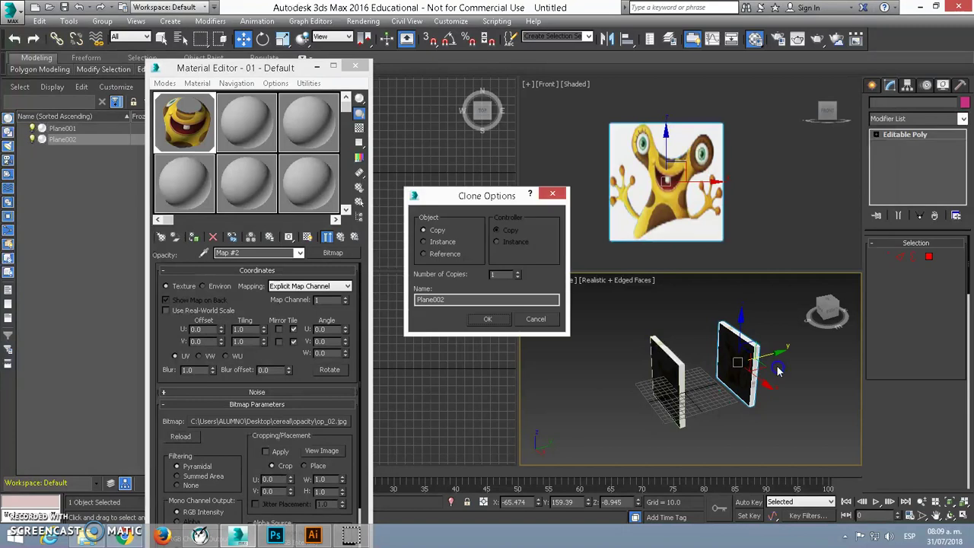
{"action": "left_click", "coordinate": [487, 320]}
Create a wide, thin floor box in the Top view that extends around both monster slabs.
{"action": "left_click", "coordinate": [872, 86]}
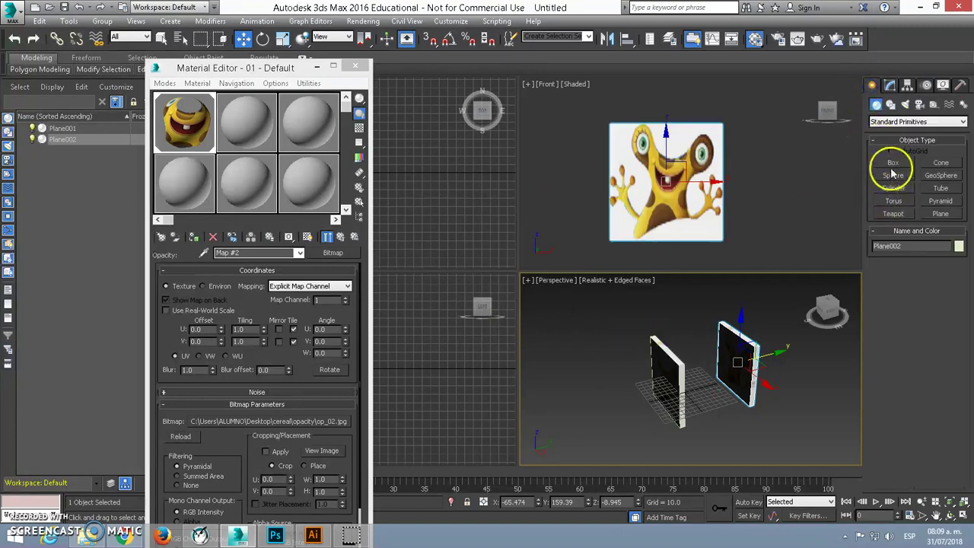
{"action": "left_click", "coordinate": [891, 164]}
{"action": "left_click", "coordinate": [354, 65]}
{"action": "right_click", "coordinate": [346, 186]}
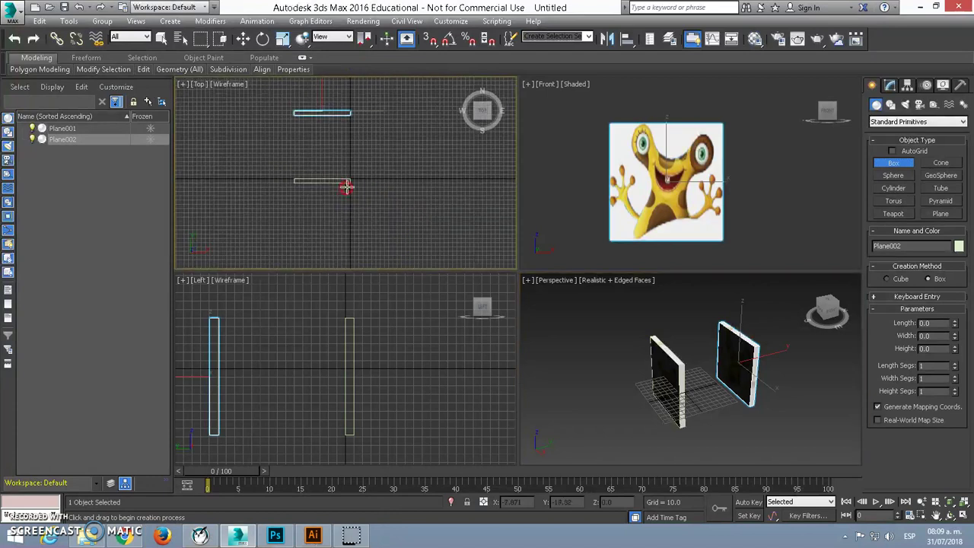
{"action": "scroll", "coordinate": [346, 187], "scroll_direction": "down", "scroll_amount": 3}
{"action": "left_click_drag", "start_coordinate": [237, 114], "coordinate": [437, 243]}
{"action": "left_click", "coordinate": [742, 188]}
{"action": "key", "text": "w"}
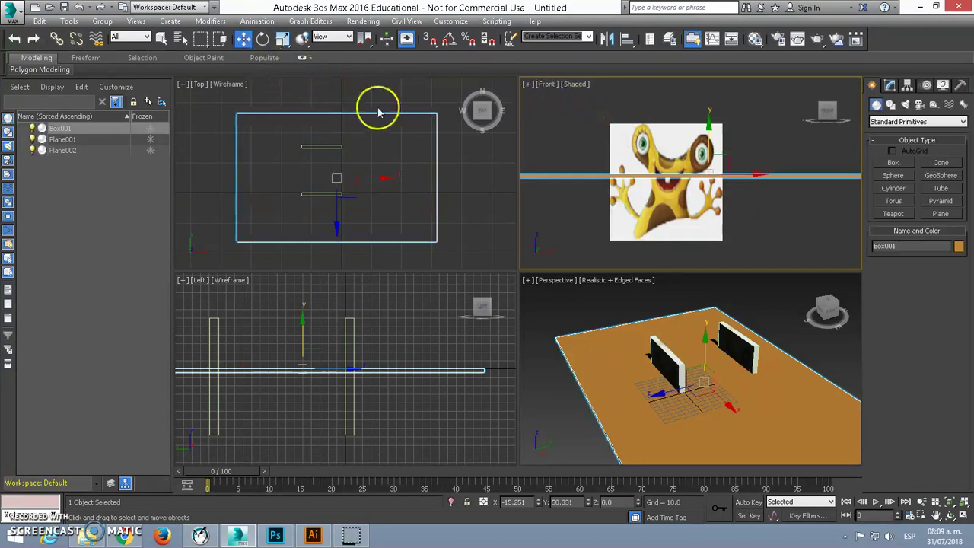
Select both monster slabs and raise them until their lower edges rest on the floor box.
{"action": "left_click_drag", "start_coordinate": [642, 114], "coordinate": [753, 156]}
{"action": "left_click_drag", "start_coordinate": [669, 134], "coordinate": [670, 92]}
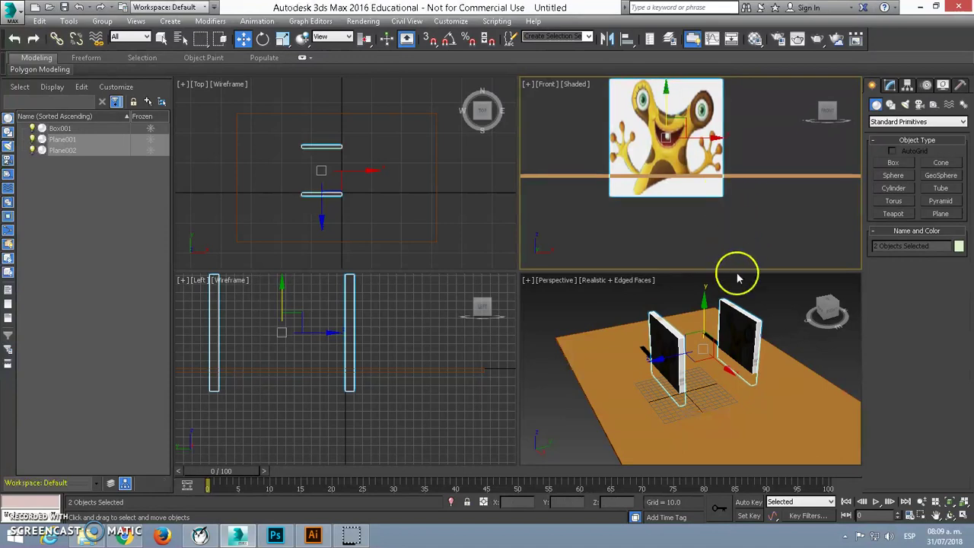
{"action": "middle_click_drag", "start_coordinate": [724, 343], "coordinate": [748, 294], "text": "alt"}
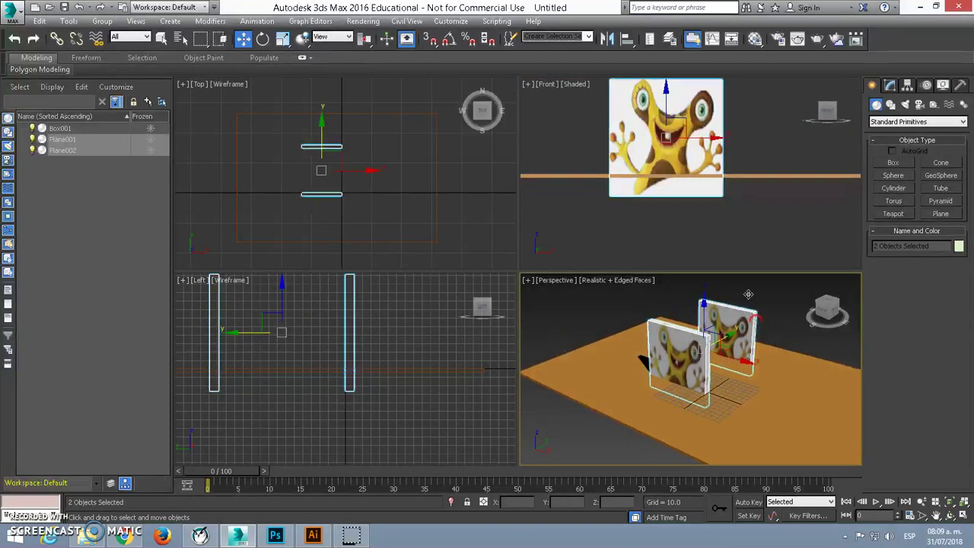
{"action": "left_click", "coordinate": [668, 84]}
{"action": "left_click_drag", "start_coordinate": [668, 89], "coordinate": [667, 69]}
Create a shelf box between the two slabs, about 151 long, 46 wide and 7 high.
{"action": "middle_click_drag", "start_coordinate": [730, 306], "coordinate": [745, 304], "text": "alt"}
{"action": "scroll", "coordinate": [746, 320], "scroll_direction": "up", "scroll_amount": 5}
{"action": "left_click", "coordinate": [894, 161]}
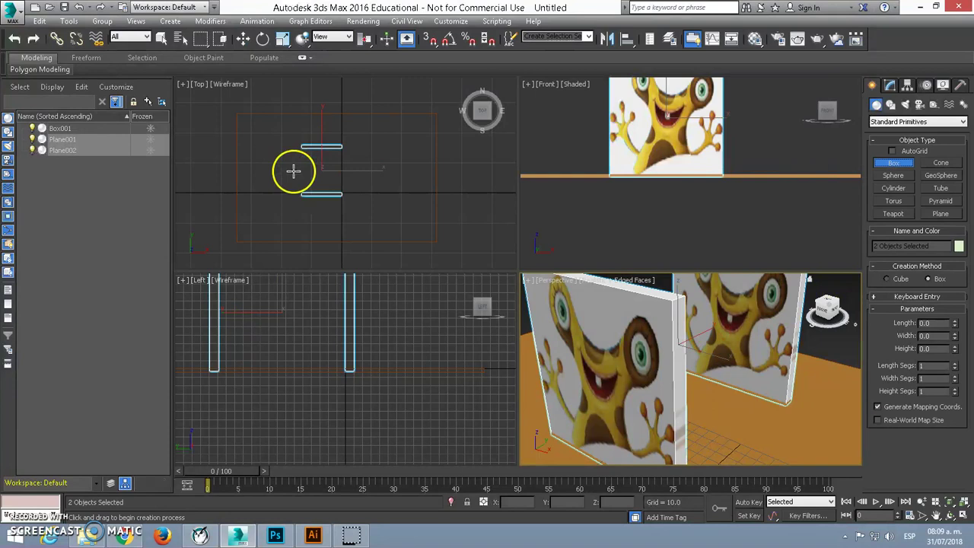
{"action": "scroll", "coordinate": [324, 157], "scroll_direction": "up", "scroll_amount": 3}
{"action": "left_click_drag", "start_coordinate": [314, 139], "coordinate": [343, 228]}
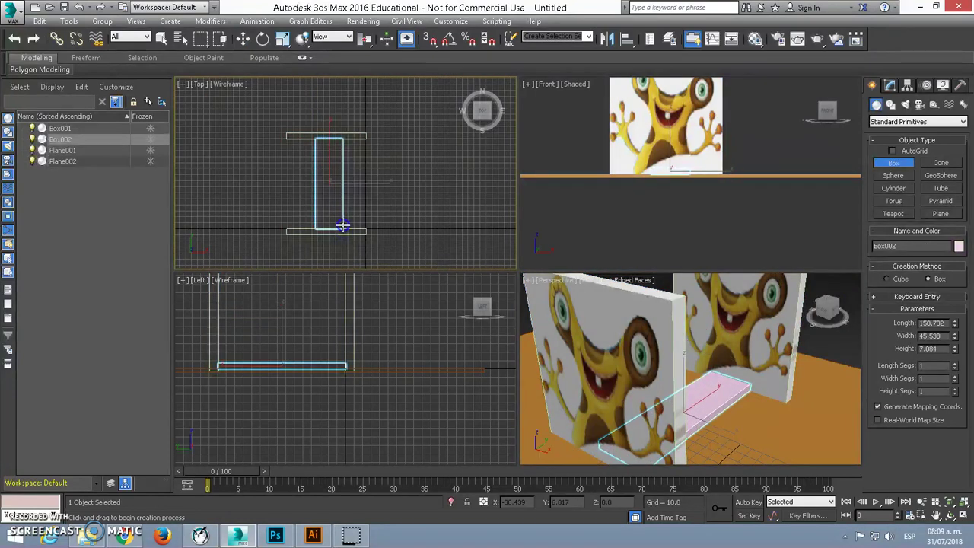
{"action": "right_click", "coordinate": [727, 388]}
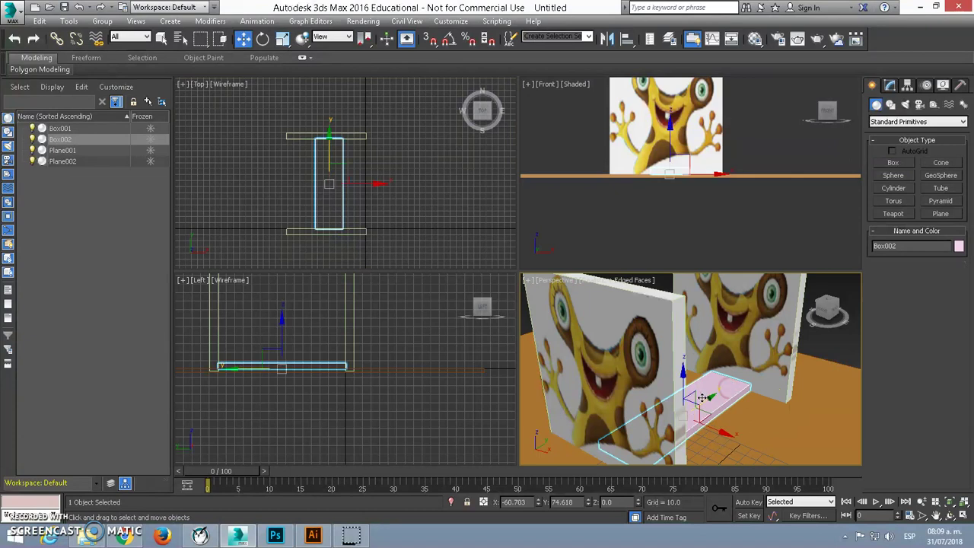
Move the shelf box to about X -84.9, Y 71.7 so it spans between the two slabs.
{"action": "left_click_drag", "start_coordinate": [706, 424], "coordinate": [695, 399]}
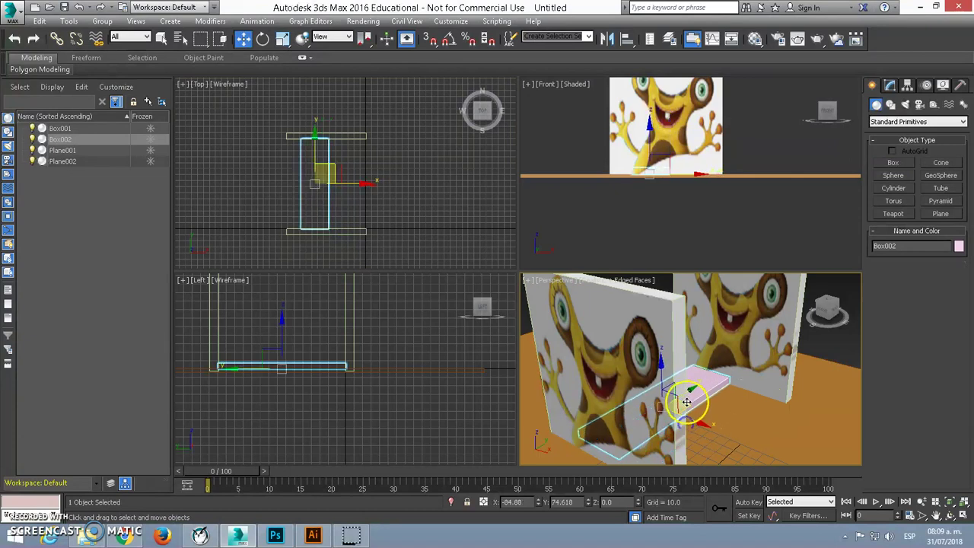
{"action": "middle_click_drag", "start_coordinate": [715, 411], "coordinate": [638, 438], "text": "alt"}
{"action": "right_click", "coordinate": [337, 200]}
{"action": "left_click", "coordinate": [314, 134]}
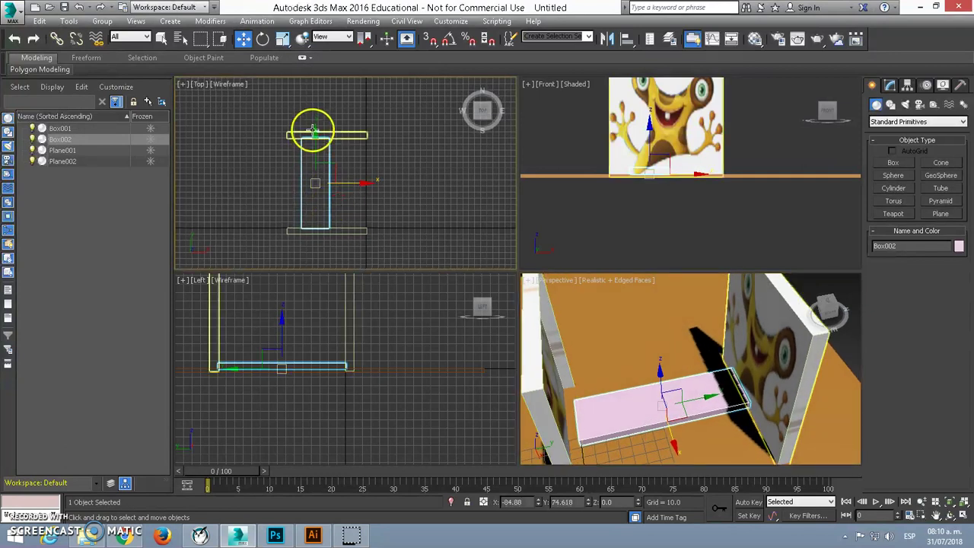
{"action": "left_click_drag", "start_coordinate": [315, 135], "coordinate": [316, 136]}
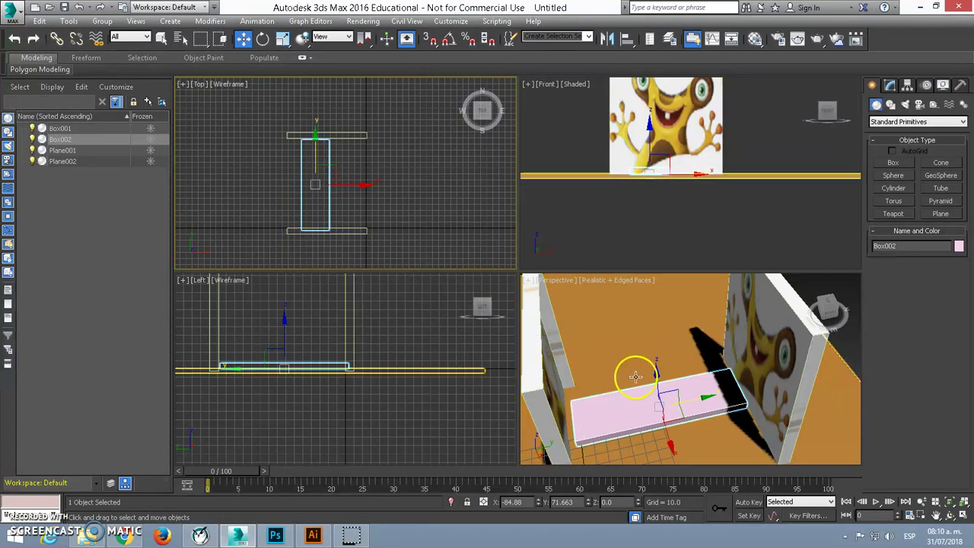
Copy the shelf box about 68 units upward as a second shelf between the slabs.
{"action": "left_click_drag", "start_coordinate": [655, 373], "coordinate": [657, 335], "text": "shift"}
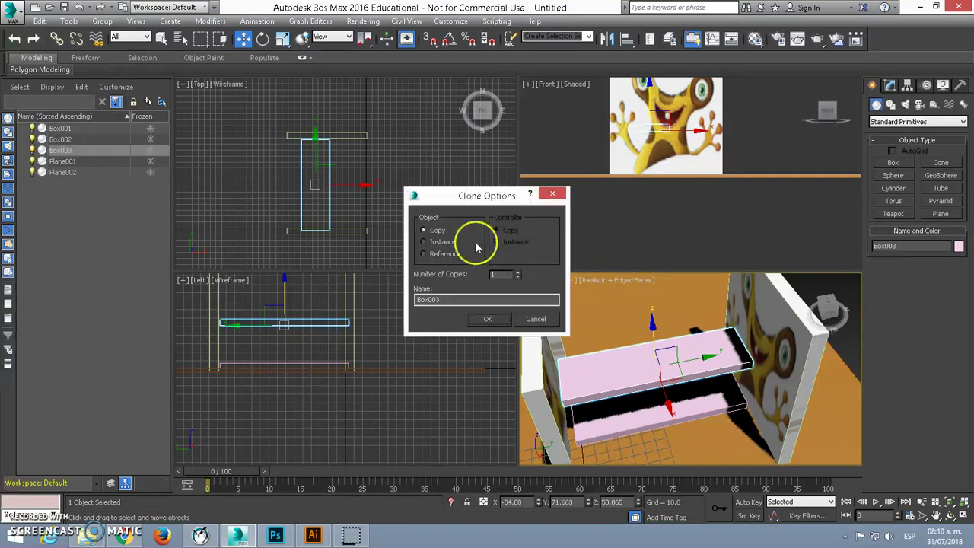
{"action": "left_click", "coordinate": [535, 318]}
{"action": "left_click_drag", "start_coordinate": [650, 339], "coordinate": [649, 318]}
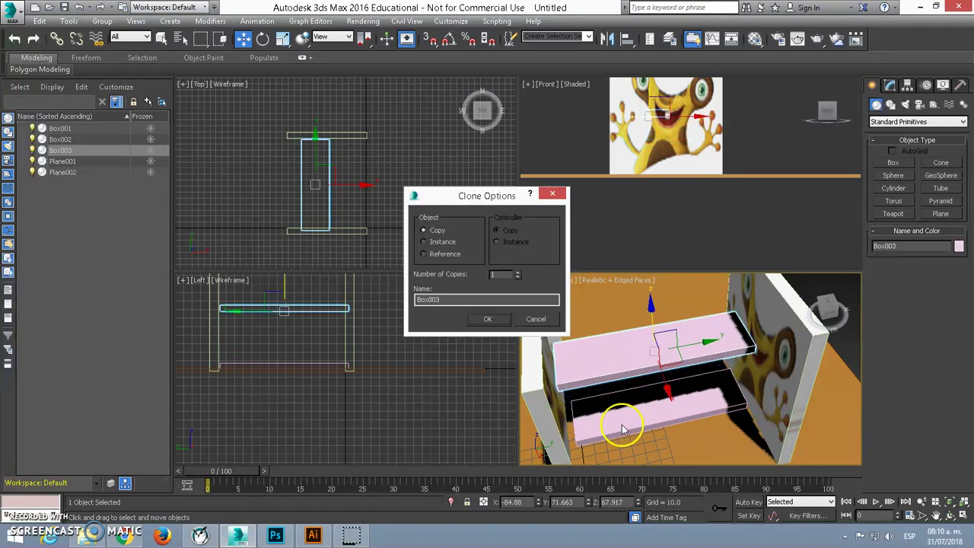
{"action": "left_click", "coordinate": [528, 324]}
Create a cereal-box shape on the floor in front of the shelves, about 39 long, 7 wide and 54 high.
{"action": "mouse_move", "coordinate": [685, 365]}
{"action": "middle_mouse_down", "text": "alt"}
{"action": "mouse_move", "coordinate": [787, 358]}
{"action": "mouse_move", "coordinate": [730, 365]}
{"action": "middle_mouse_up", "text": "alt"}
{"action": "scroll", "coordinate": [715, 381], "scroll_direction": "down", "scroll_amount": 5}
{"action": "middle_click_drag", "start_coordinate": [698, 399], "coordinate": [698, 361]}
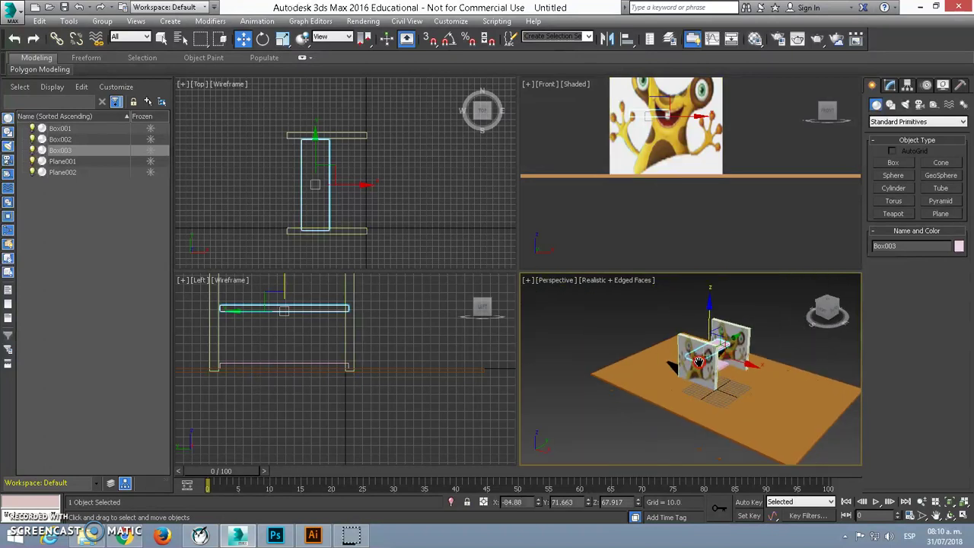
{"action": "left_click", "coordinate": [893, 163]}
{"action": "scroll", "coordinate": [771, 394], "scroll_direction": "up", "scroll_amount": 5}
{"action": "left_click_drag", "start_coordinate": [753, 375], "coordinate": [709, 392]}
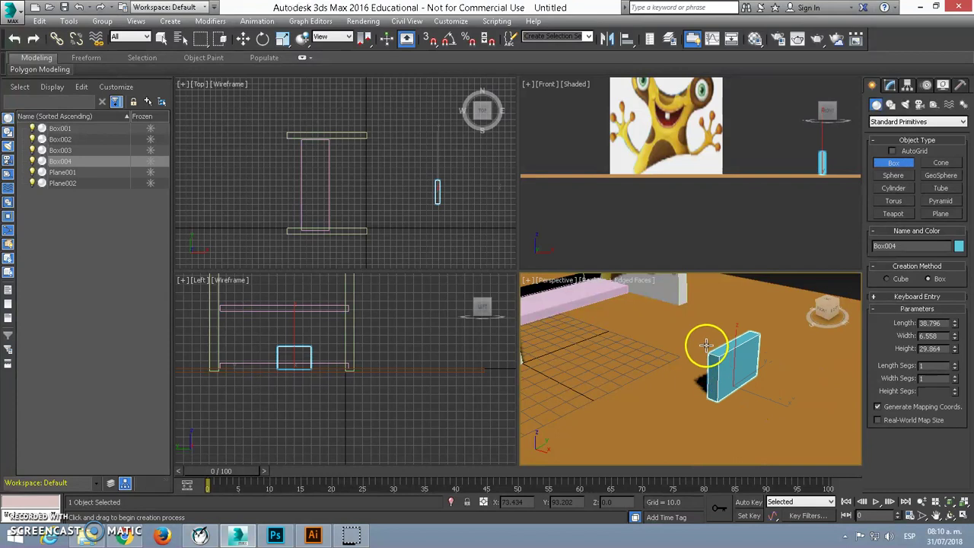
{"action": "left_click", "coordinate": [698, 305]}
Load caja_frente.jpg from the cereal folder as the Diffuse bitmap of the second material slot, leaving Auto Key off.
{"action": "key", "text": "n"}
{"action": "key", "text": "m"}
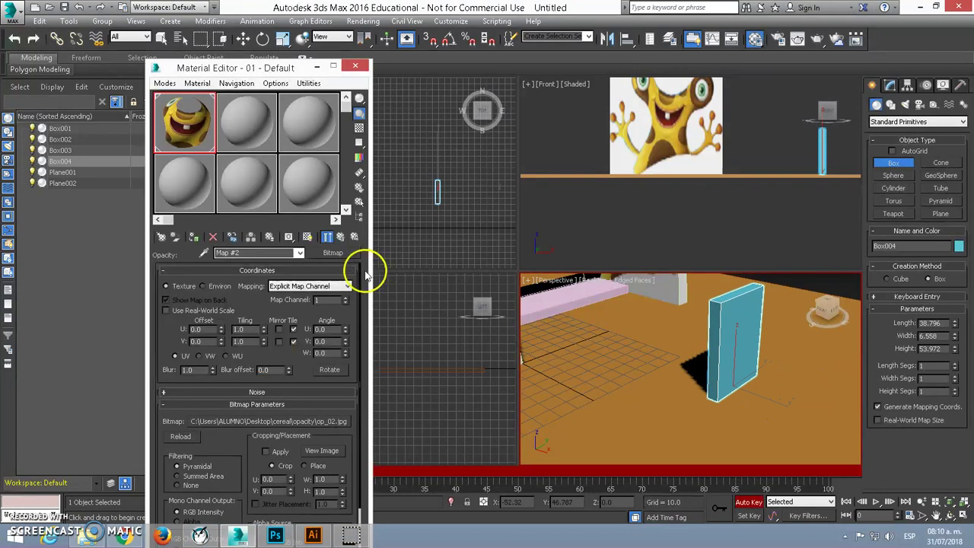
{"action": "left_click", "coordinate": [752, 504]}
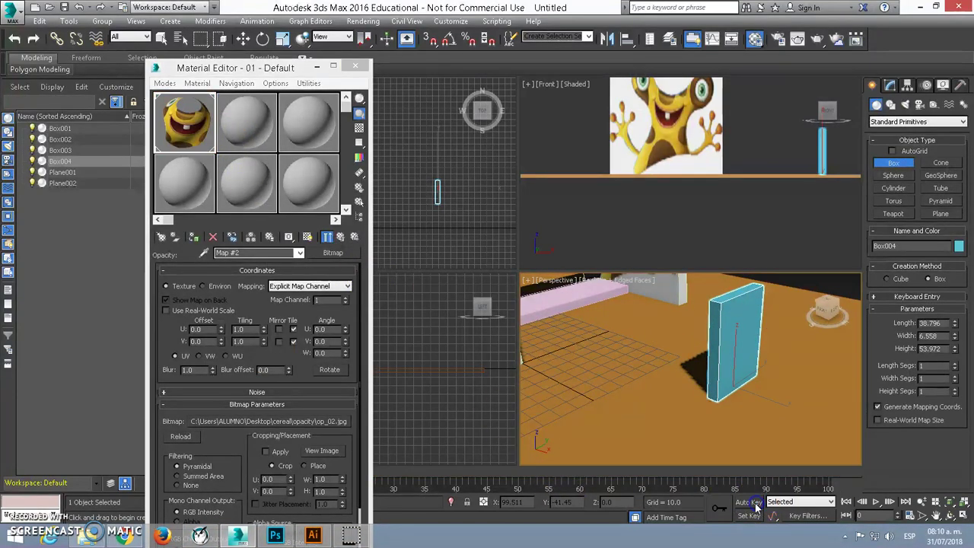
{"action": "left_click", "coordinate": [228, 141]}
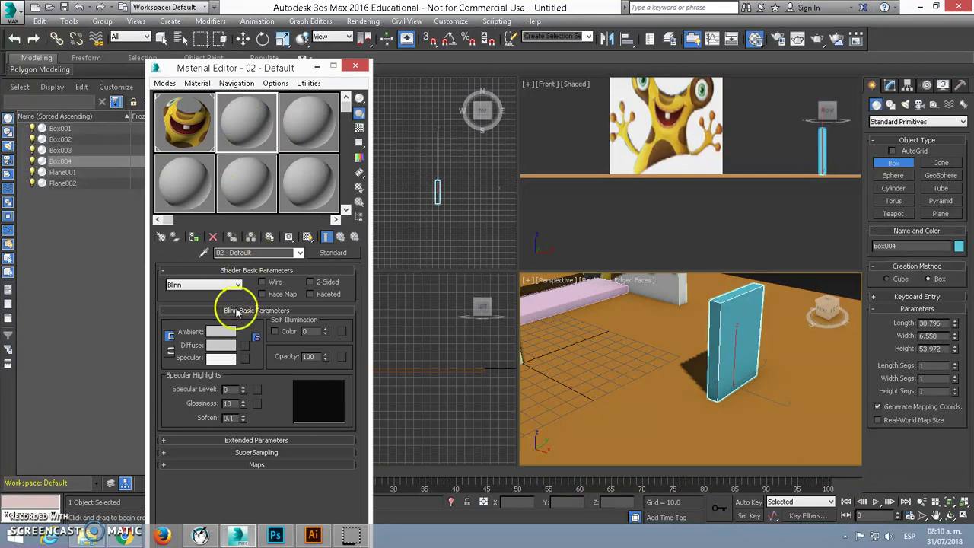
{"action": "left_click", "coordinate": [247, 347]}
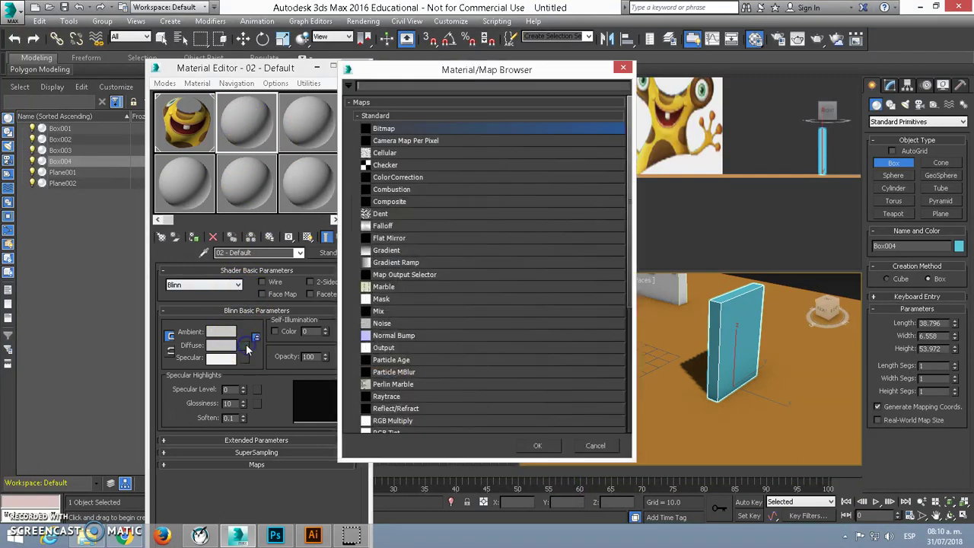
{"action": "double_click", "coordinate": [395, 121]}
{"action": "left_click", "coordinate": [229, 105]}
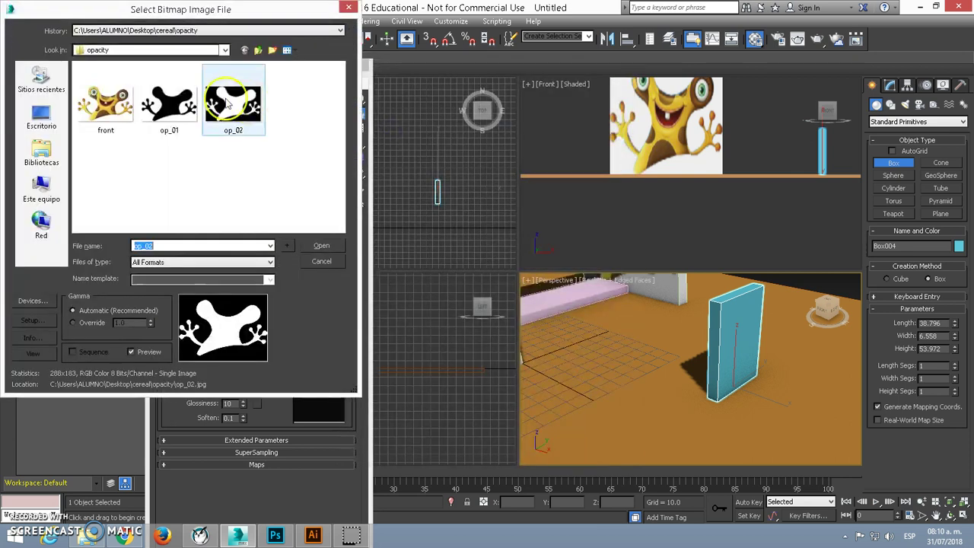
{"action": "left_click", "coordinate": [258, 50]}
{"action": "left_click", "coordinate": [321, 244]}
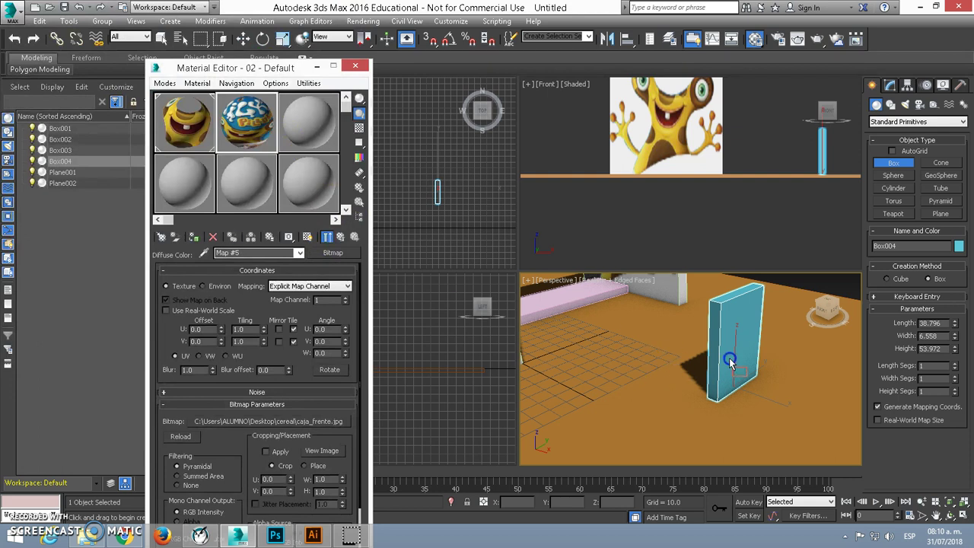
Assign the caja_frente material to the small cereal box.
{"action": "left_click_drag", "start_coordinate": [728, 362], "coordinate": [728, 362]}
{"action": "left_click", "coordinate": [543, 364]}
{"action": "left_click", "coordinate": [354, 237]}
{"action": "left_click", "coordinate": [555, 307]}
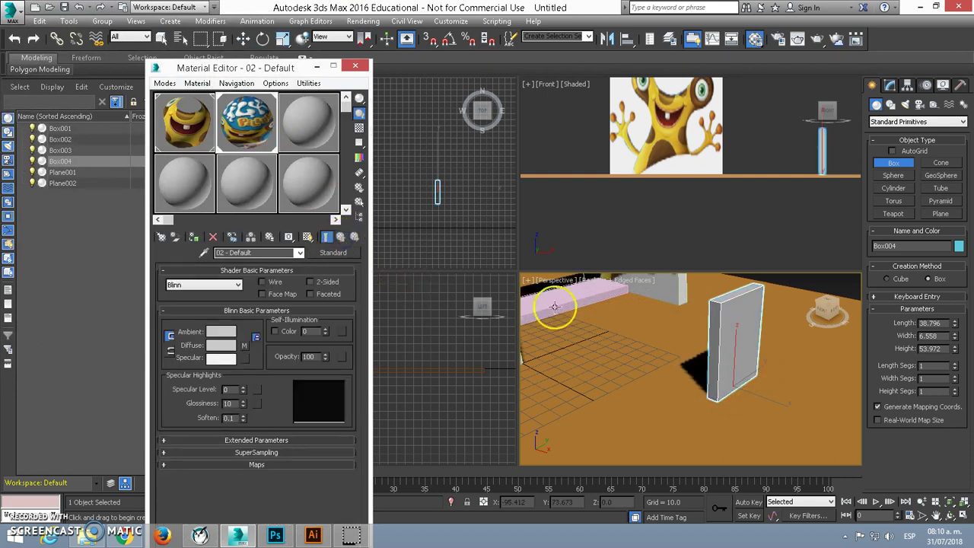
{"action": "left_click_drag", "start_coordinate": [242, 117], "coordinate": [734, 353]}
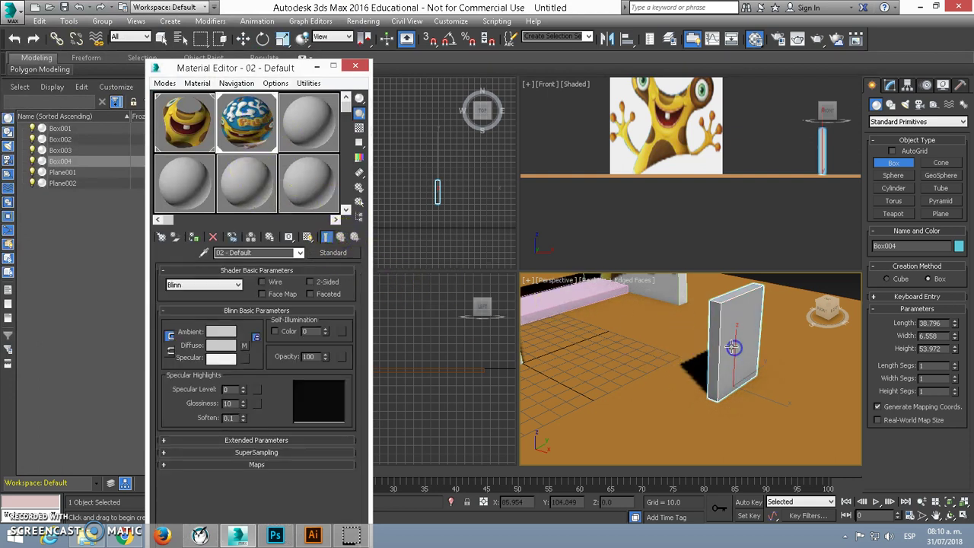
Render the Perspective view, close the render window and turn on shaded display of the cereal material in the viewport.
{"action": "middle_click_drag", "start_coordinate": [736, 366], "coordinate": [718, 352], "text": "alt"}
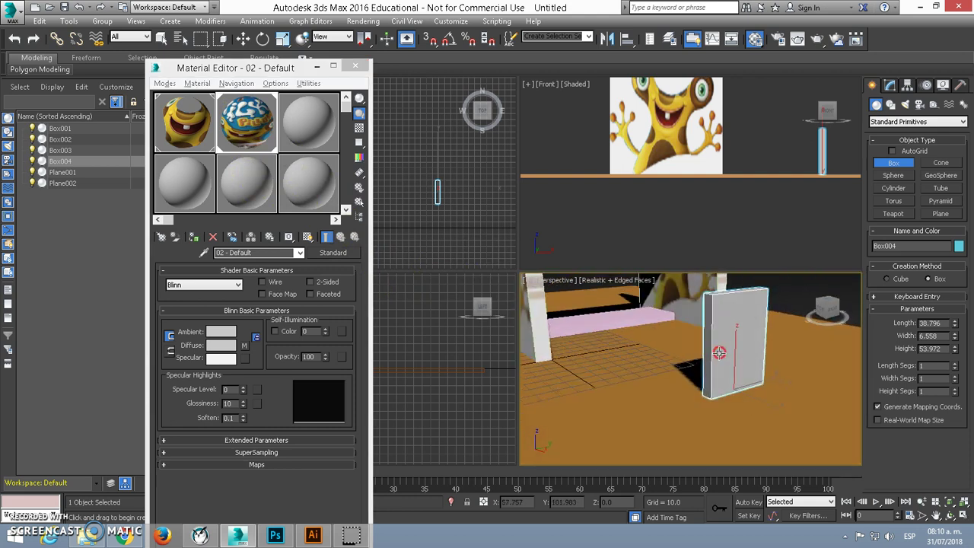
{"action": "key", "text": "shift+q"}
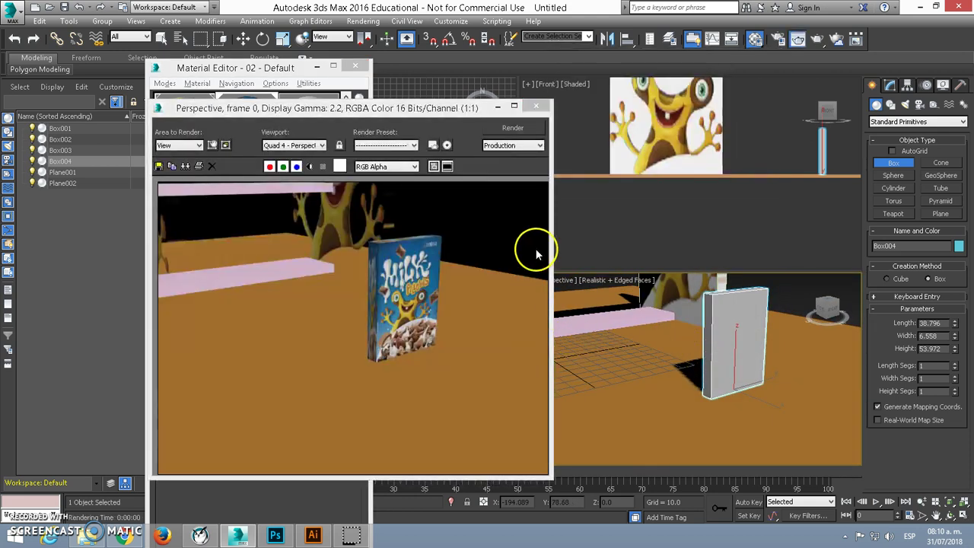
{"action": "left_click", "coordinate": [536, 107]}
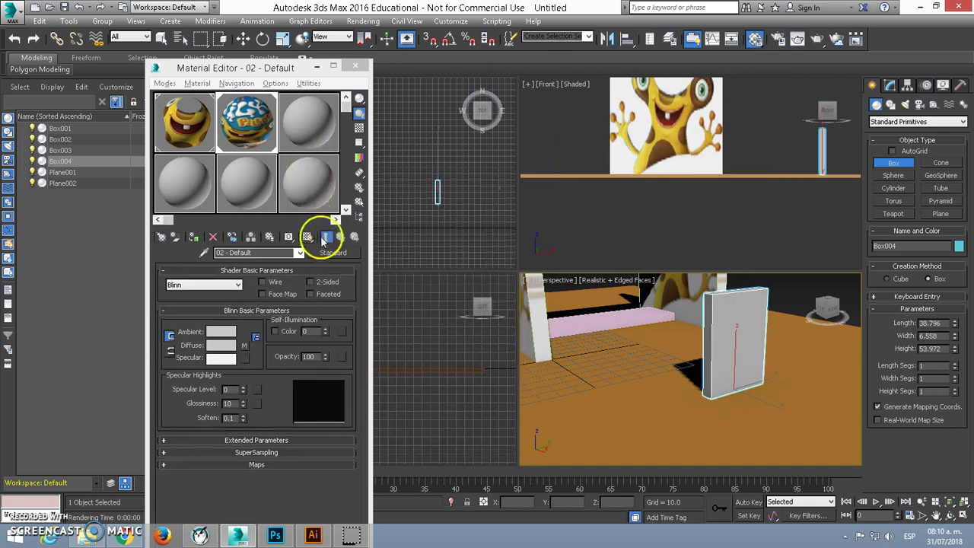
{"action": "left_click", "coordinate": [306, 238]}
{"action": "middle_click_drag", "start_coordinate": [662, 325], "coordinate": [727, 239], "text": "alt"}
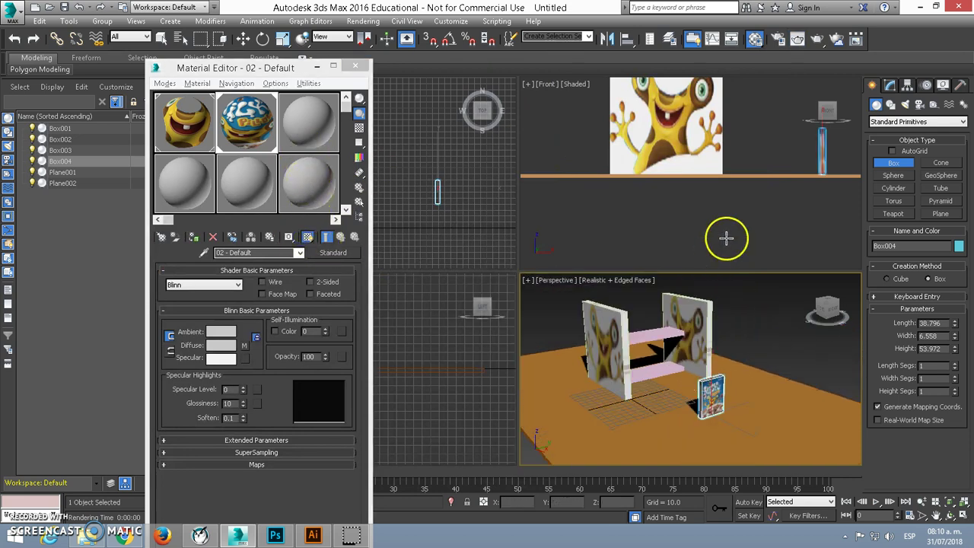
Close the Material Editor and raise the cereal box about 10 units to the lower shelf's height.
{"action": "left_click", "coordinate": [355, 66]}
{"action": "key", "text": "w"}
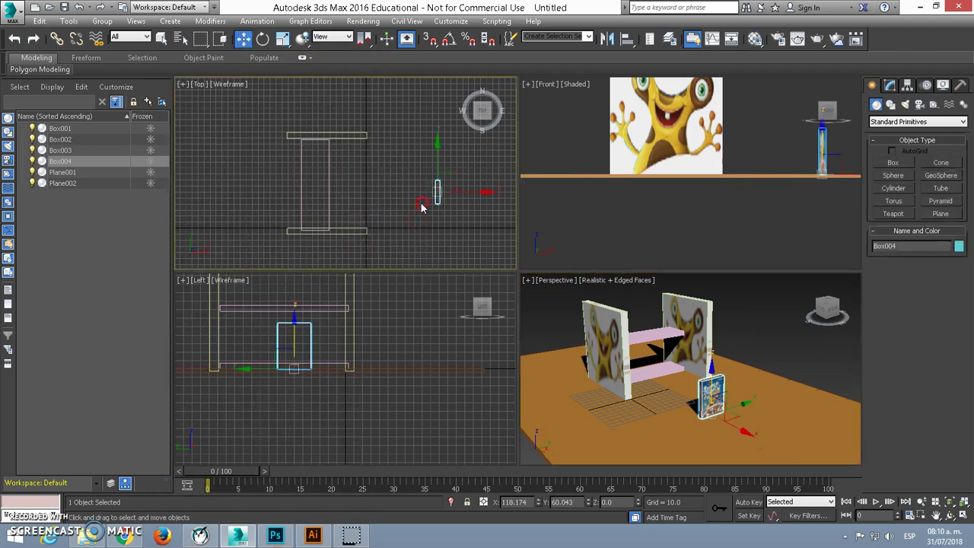
{"action": "left_click", "coordinate": [291, 340]}
{"action": "left_click_drag", "start_coordinate": [293, 328], "coordinate": [295, 320]}
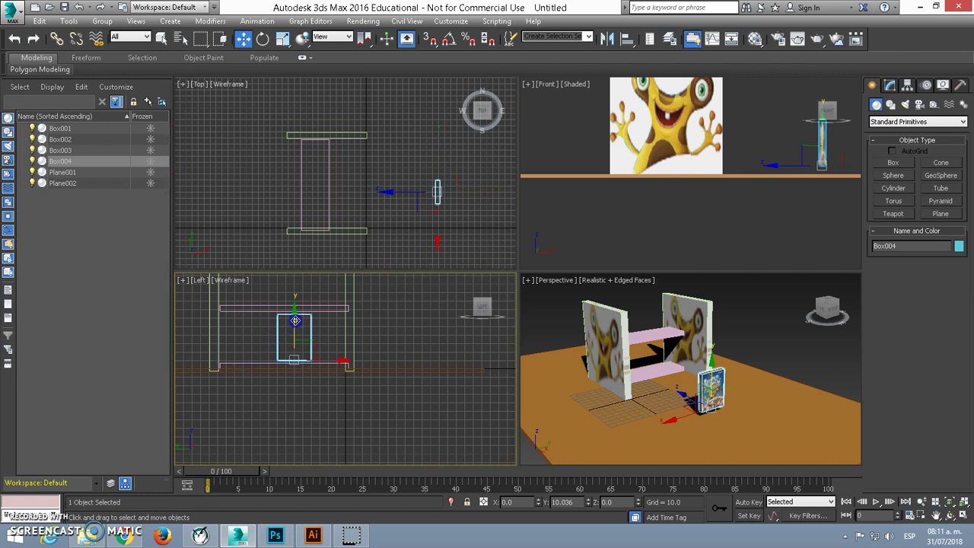
Move the cereal box onto the lower shelf and place two copies beside it along the shelf's length.
{"action": "left_click", "coordinate": [410, 219]}
{"action": "mouse_move", "coordinate": [462, 196]}
{"action": "left_mouse_down"}
{"action": "mouse_move", "coordinate": [355, 190]}
{"action": "mouse_move", "coordinate": [362, 189]}
{"action": "mouse_move", "coordinate": [321, 171]}
{"action": "mouse_move", "coordinate": [320, 143]}
{"action": "left_mouse_up"}
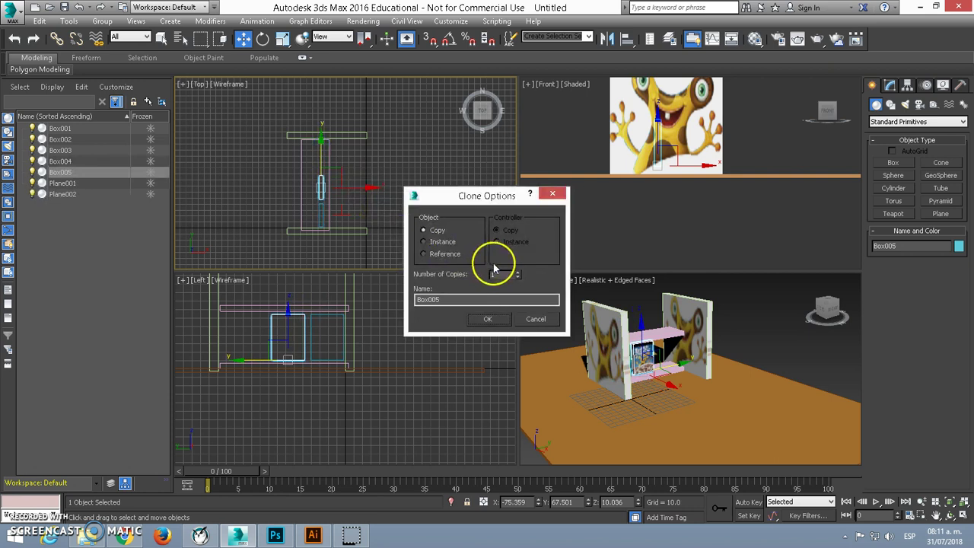
{"action": "left_click", "coordinate": [499, 323]}
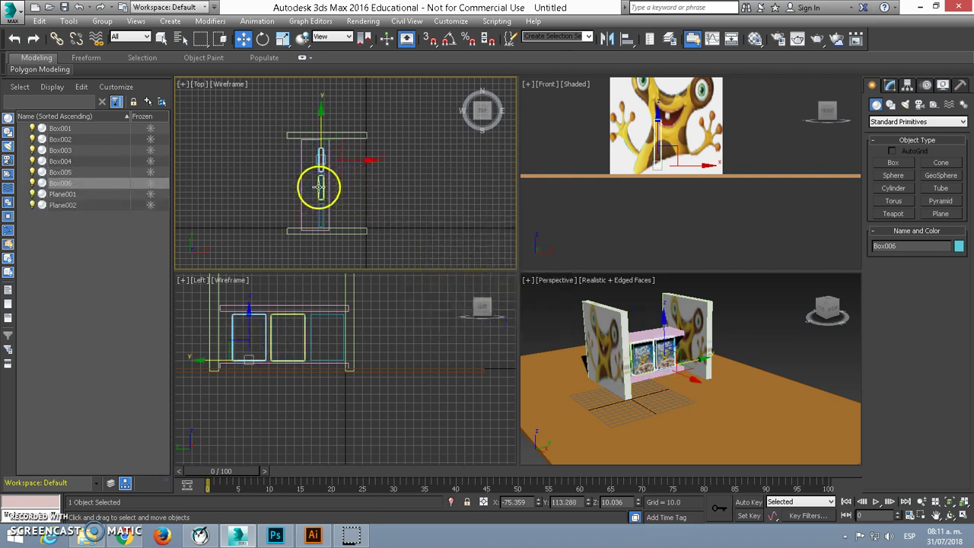
Select the three cereal boxes on the lower shelf and copy them as a second row beside the first.
{"action": "left_click", "coordinate": [321, 185], "text": "ctrl"}
{"action": "left_click", "coordinate": [321, 211], "text": "ctrl"}
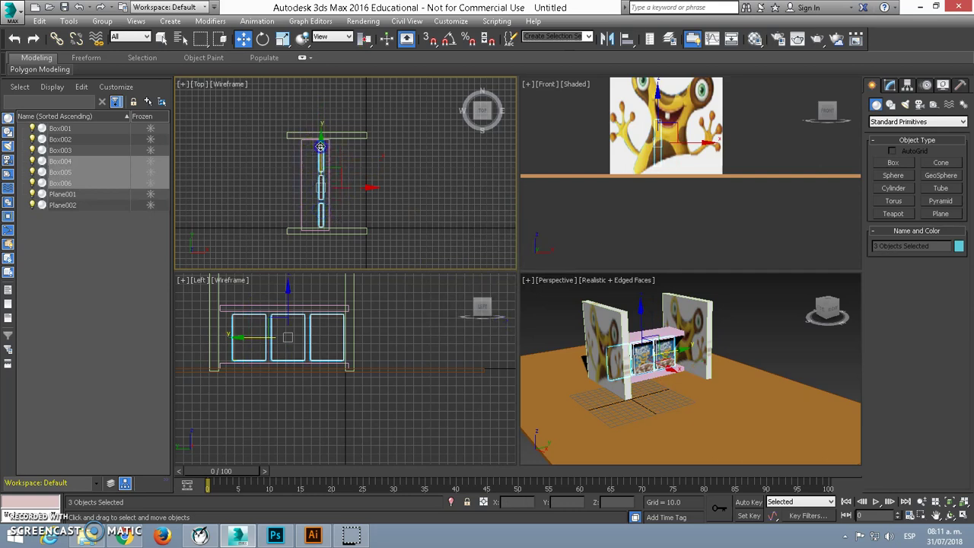
{"action": "left_click_drag", "start_coordinate": [320, 146], "coordinate": [321, 144]}
{"action": "left_click_drag", "start_coordinate": [355, 184], "coordinate": [346, 184], "text": "shift"}
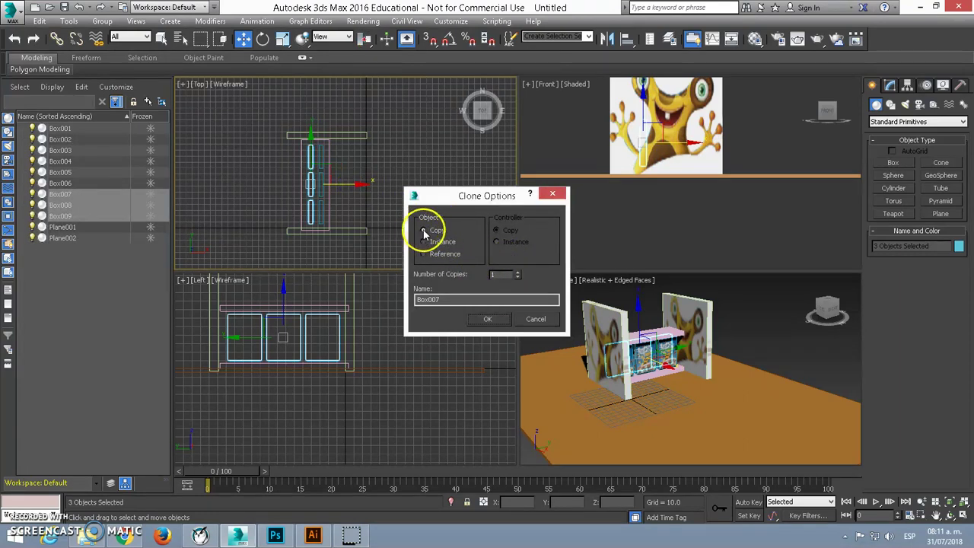
{"action": "left_click", "coordinate": [487, 318]}
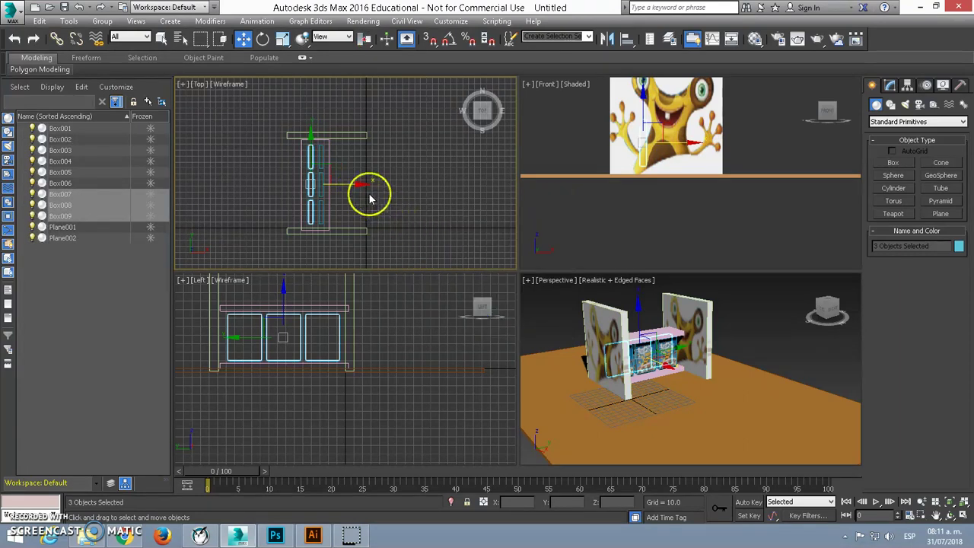
Select all six cereal boxes and copy them straight up onto the upper shelf.
{"action": "left_click", "coordinate": [325, 158], "text": "ctrl"}
{"action": "left_click", "coordinate": [321, 181], "text": "ctrl"}
{"action": "left_click", "coordinate": [323, 207], "text": "ctrl"}
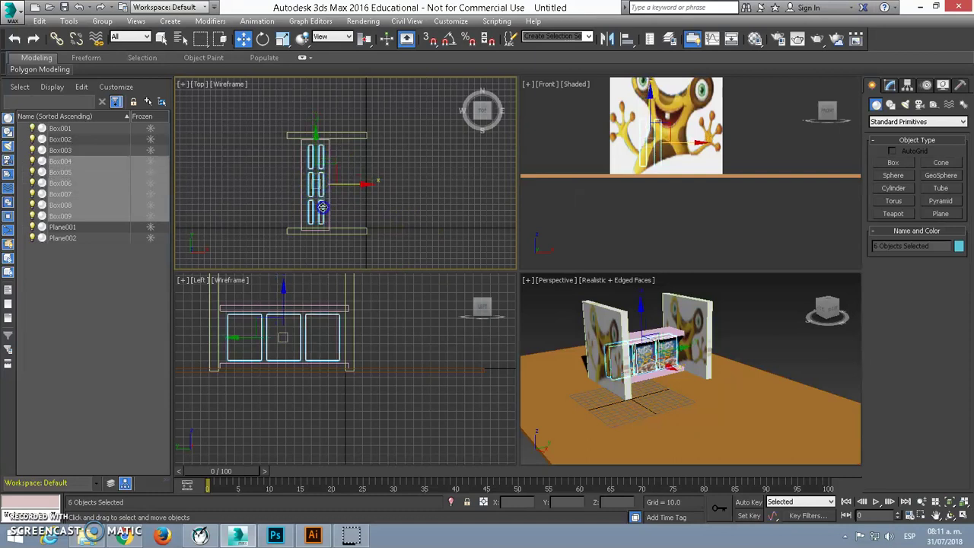
{"action": "left_click", "coordinate": [639, 325]}
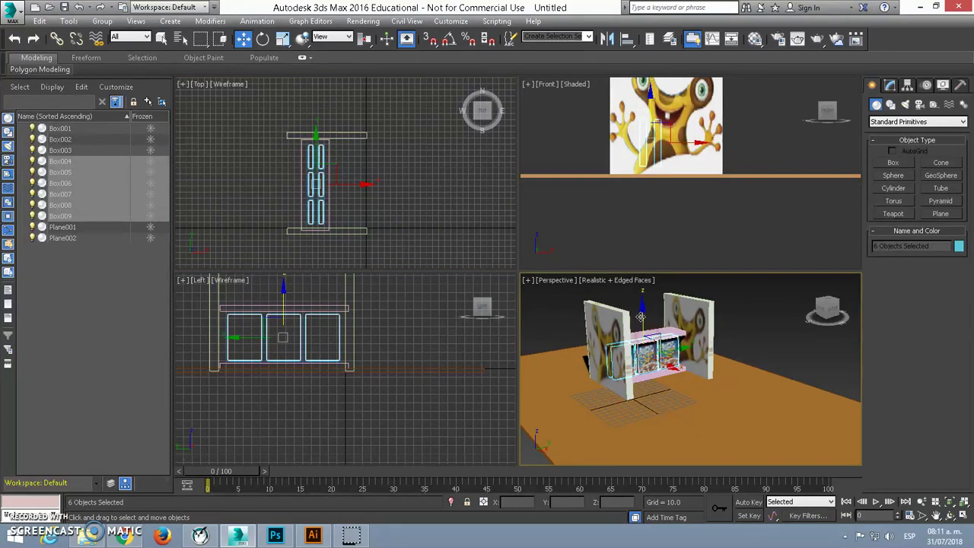
{"action": "left_click_drag", "start_coordinate": [642, 314], "coordinate": [642, 280]}
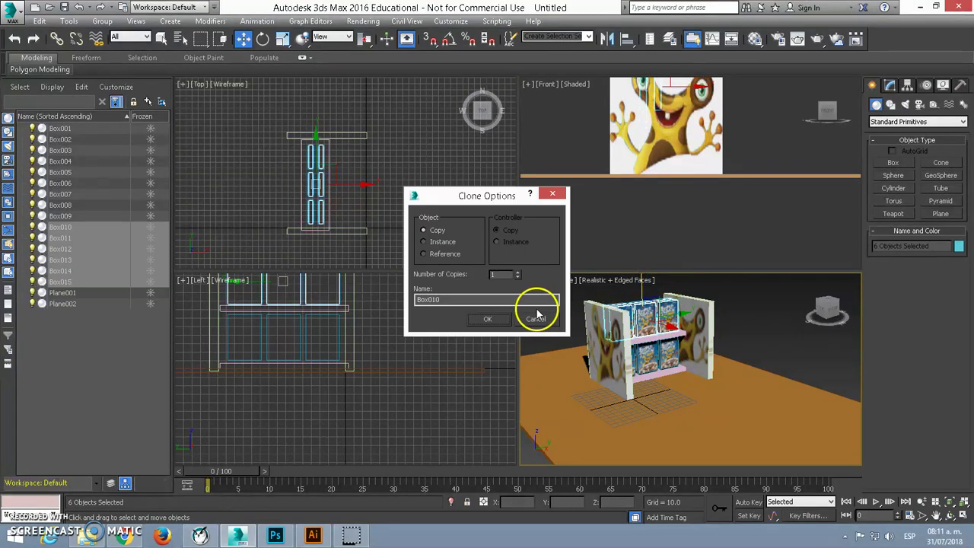
{"action": "left_click", "coordinate": [485, 320]}
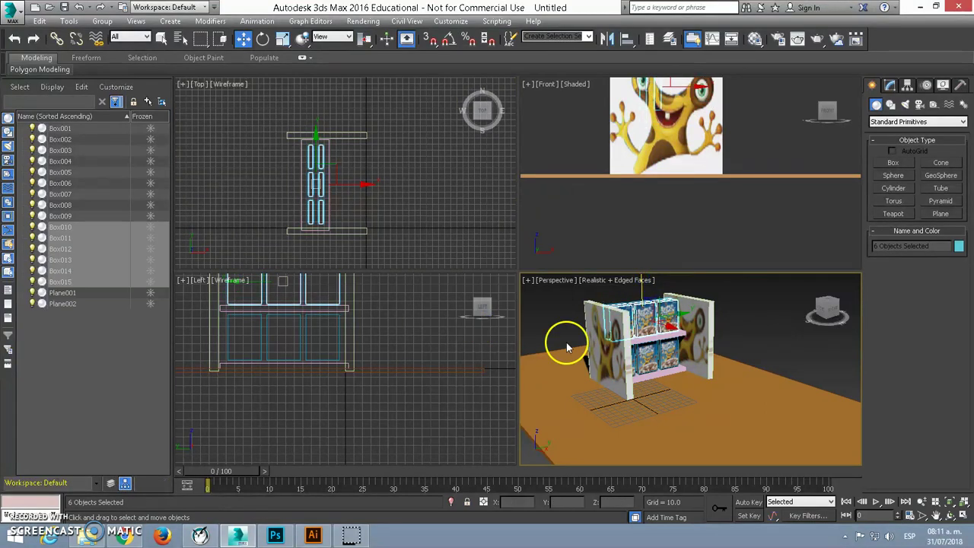
Draw an upright wall plane about 295 by 599 units in the Front view, standing on the floor.
{"action": "left_click", "coordinate": [941, 214]}
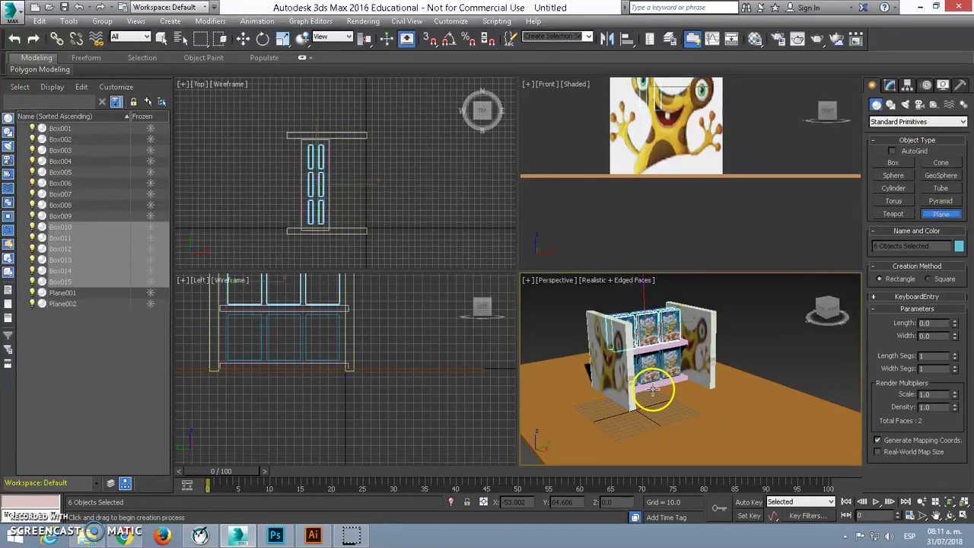
{"action": "scroll", "coordinate": [652, 381], "scroll_direction": "down", "scroll_amount": 3}
{"action": "scroll", "coordinate": [652, 162], "scroll_direction": "down", "scroll_amount": 5}
{"action": "left_click_drag", "start_coordinate": [602, 124], "coordinate": [784, 215]}
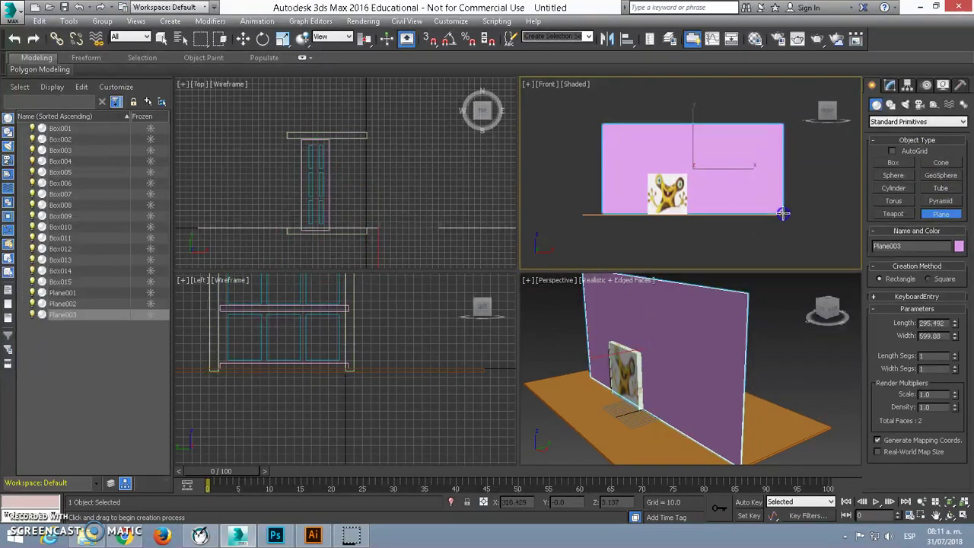
Move the wall plane behind the display stand, near the floor's back edge and roughly centered along it.
{"action": "key", "text": "w"}
{"action": "left_click", "coordinate": [315, 191]}
{"action": "left_click_drag", "start_coordinate": [386, 200], "coordinate": [377, 67]}
{"action": "scroll", "coordinate": [369, 178], "scroll_direction": "down", "scroll_amount": 3}
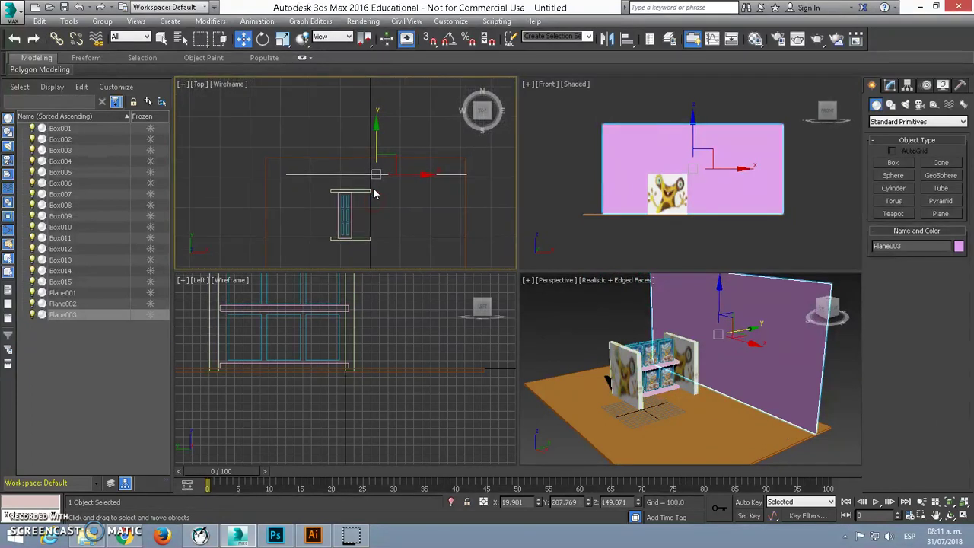
{"action": "middle_click_drag", "start_coordinate": [287, 152], "coordinate": [259, 128]}
{"action": "left_click_drag", "start_coordinate": [344, 133], "coordinate": [344, 120]}
{"action": "left_click_drag", "start_coordinate": [383, 160], "coordinate": [374, 161]}
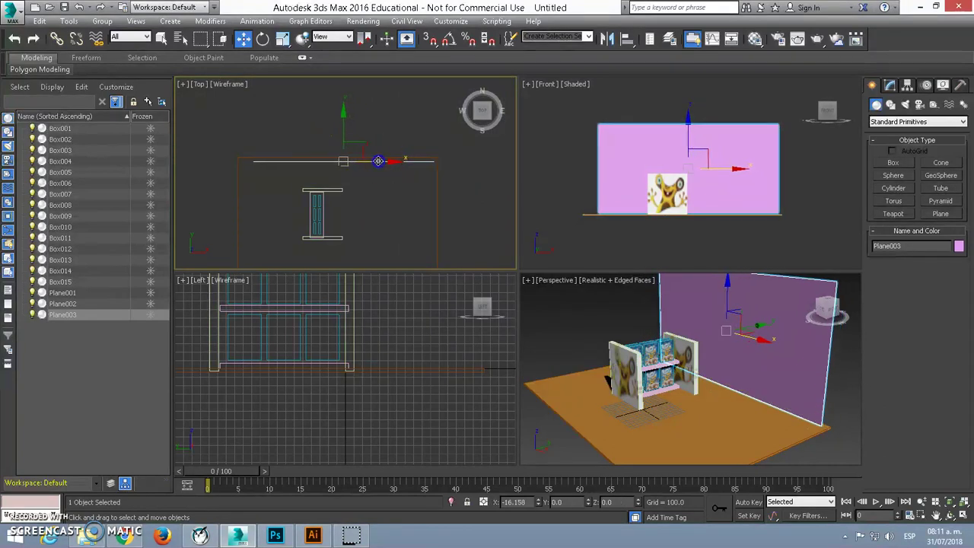
{"action": "middle_click_drag", "start_coordinate": [348, 183], "coordinate": [353, 140]}
{"action": "left_click", "coordinate": [337, 111]}
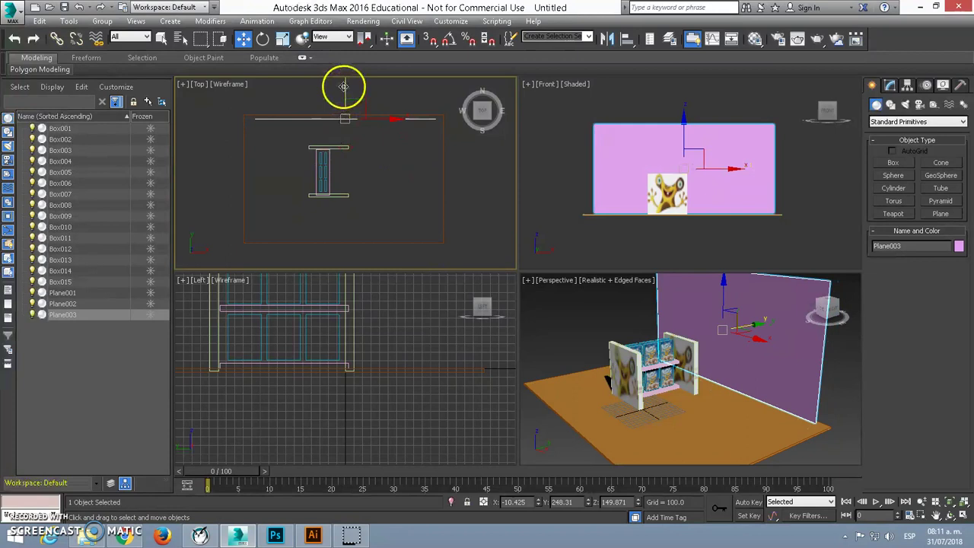
Copy the wall plane to the floor's front side and rotate the copy 90° in the Top view using angle snap.
{"action": "left_click_drag", "start_coordinate": [345, 86], "coordinate": [345, 199], "text": "shift"}
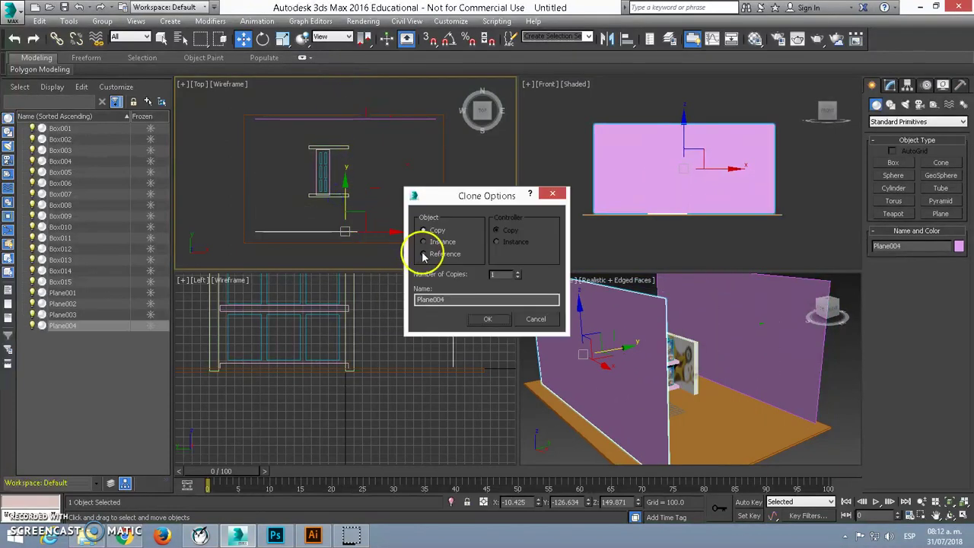
{"action": "left_click", "coordinate": [489, 322]}
{"action": "right_click", "coordinate": [366, 224]}
{"action": "left_click", "coordinate": [380, 247]}
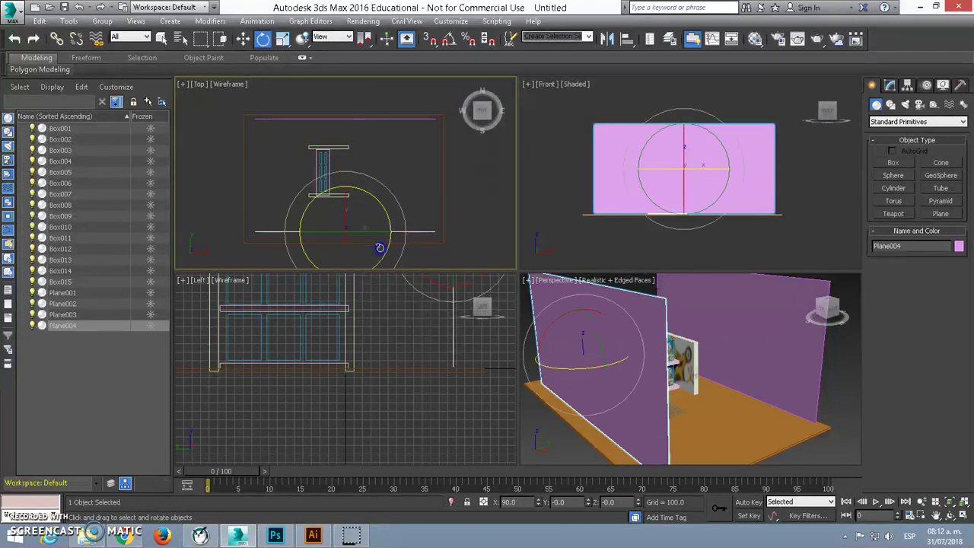
{"action": "left_click", "coordinate": [450, 40]}
{"action": "left_click_drag", "start_coordinate": [375, 203], "coordinate": [391, 270]}
Move the rotated wall to the floor's negative-X edge so it meets the end of the back wall.
{"action": "right_click", "coordinate": [369, 200]}
{"action": "left_click", "coordinate": [372, 209]}
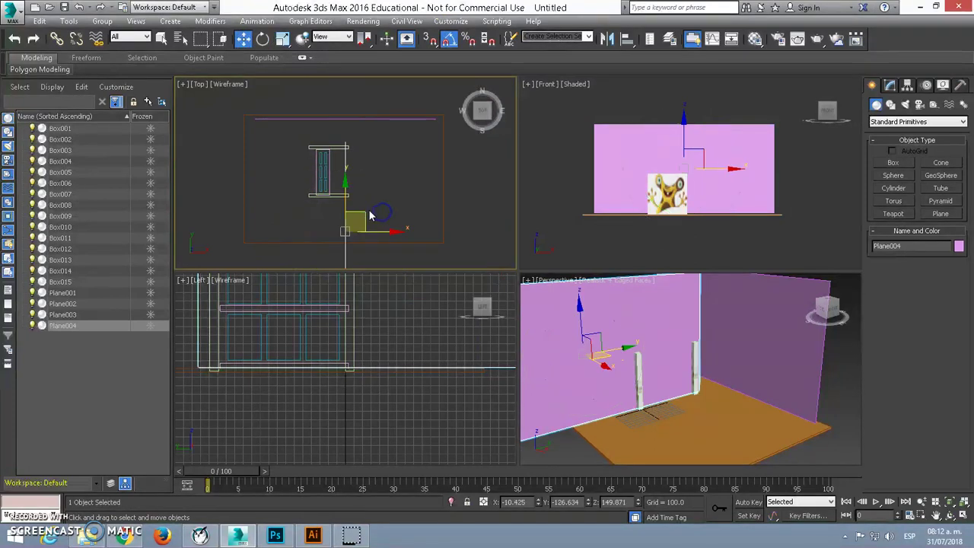
{"action": "left_click_drag", "start_coordinate": [367, 231], "coordinate": [251, 183]}
{"action": "left_click_drag", "start_coordinate": [261, 183], "coordinate": [262, 138]}
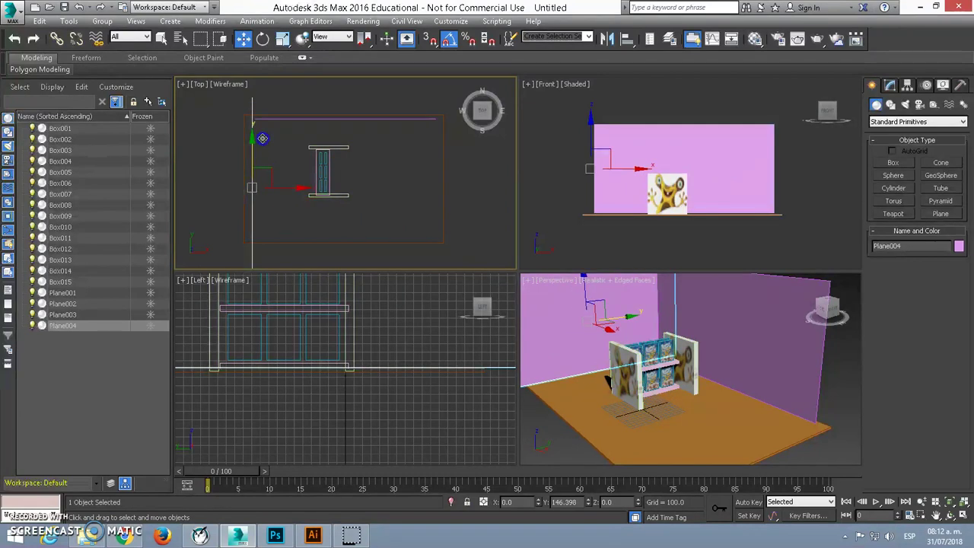
Scale the floor box uniformly to about 192 percent, render the Perspective view and close the render window.
{"action": "left_click", "coordinate": [444, 243]}
{"action": "right_click", "coordinate": [388, 186]}
{"action": "left_click", "coordinate": [400, 216]}
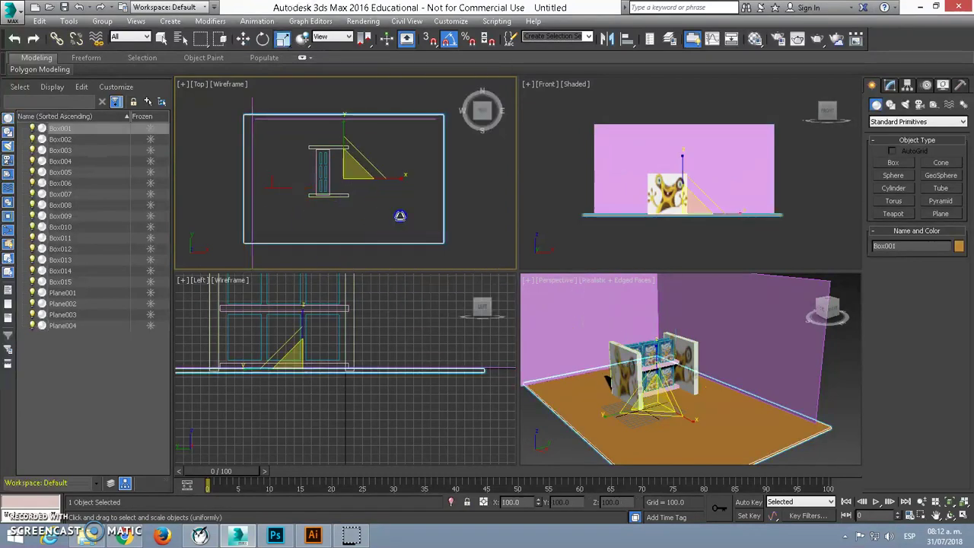
{"action": "left_click_drag", "start_coordinate": [348, 170], "coordinate": [325, 157]}
{"action": "middle_click_drag", "start_coordinate": [656, 363], "coordinate": [602, 399], "text": "alt"}
{"action": "middle_click_drag", "start_coordinate": [728, 289], "coordinate": [677, 319]}
{"action": "key", "text": "shift+q"}
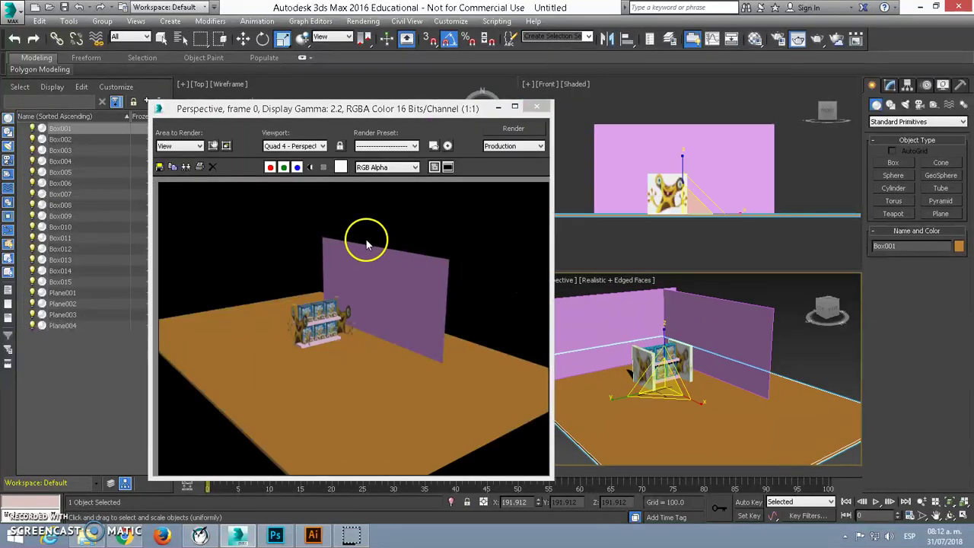
{"action": "left_click", "coordinate": [536, 107]}
Select the side wall plane and activate the Rotate tool.
{"action": "left_click", "coordinate": [600, 322]}
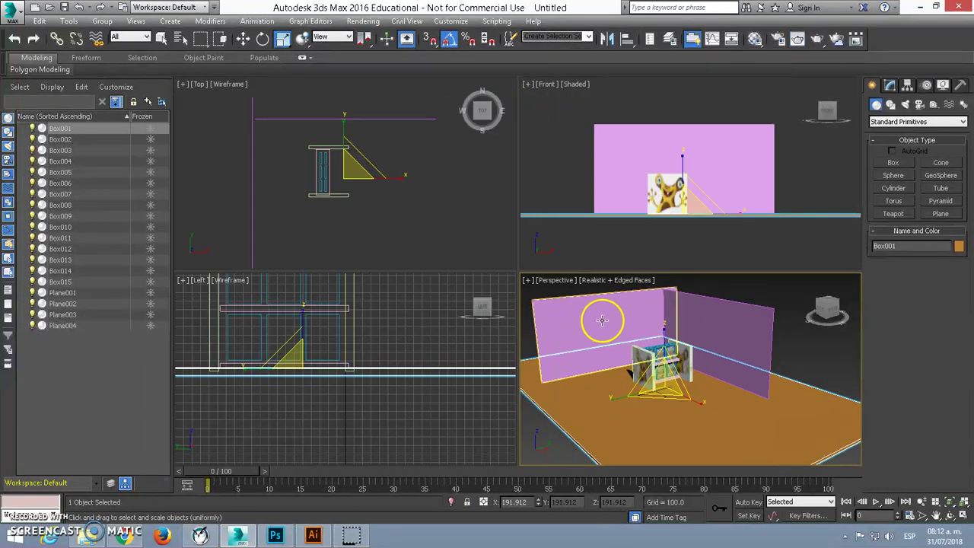
{"action": "right_click", "coordinate": [589, 332]}
{"action": "left_click", "coordinate": [607, 344]}
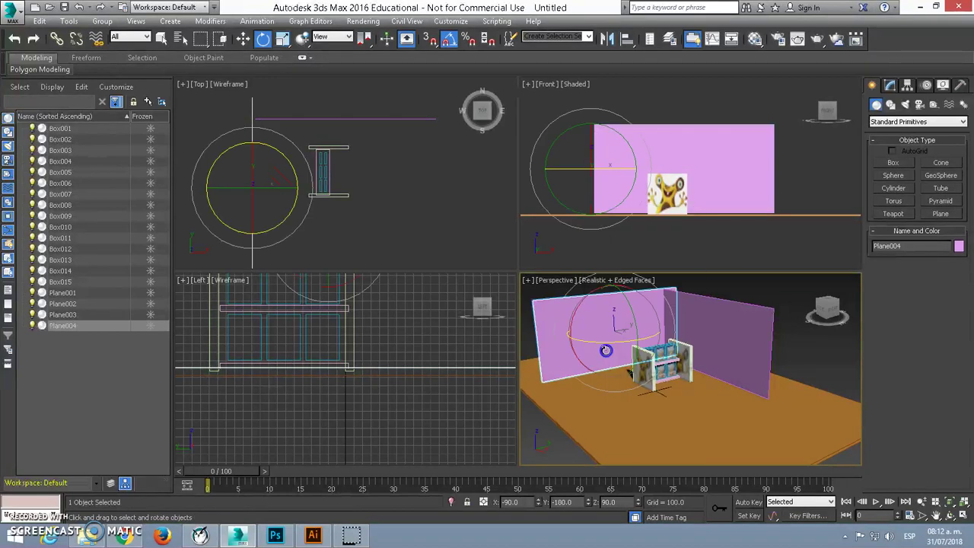
{"action": "middle_click_drag", "start_coordinate": [606, 334], "coordinate": [612, 333]}
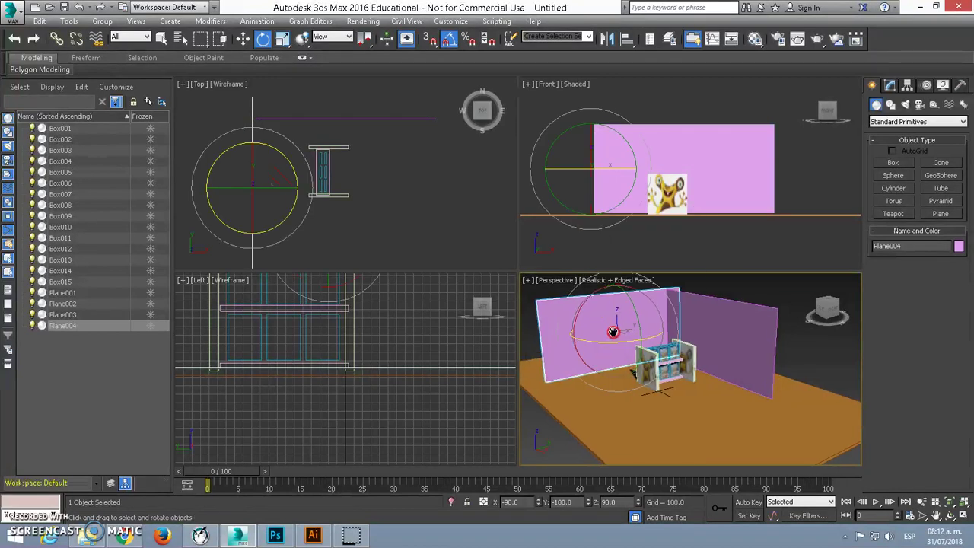
{"action": "left_click_drag", "start_coordinate": [585, 358], "coordinate": [572, 358]}
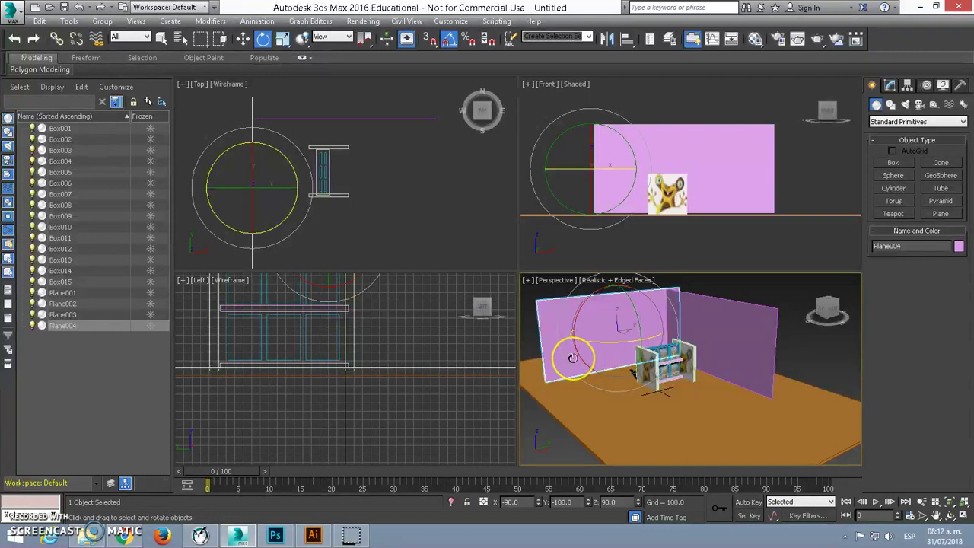
Apply the cereal box material 02 - Default to both wall planes, render the Perspective view and close the render.
{"action": "key", "text": "m"}
{"action": "left_click_drag", "start_coordinate": [242, 149], "coordinate": [583, 315]}
{"action": "left_click_drag", "start_coordinate": [250, 128], "coordinate": [736, 332]}
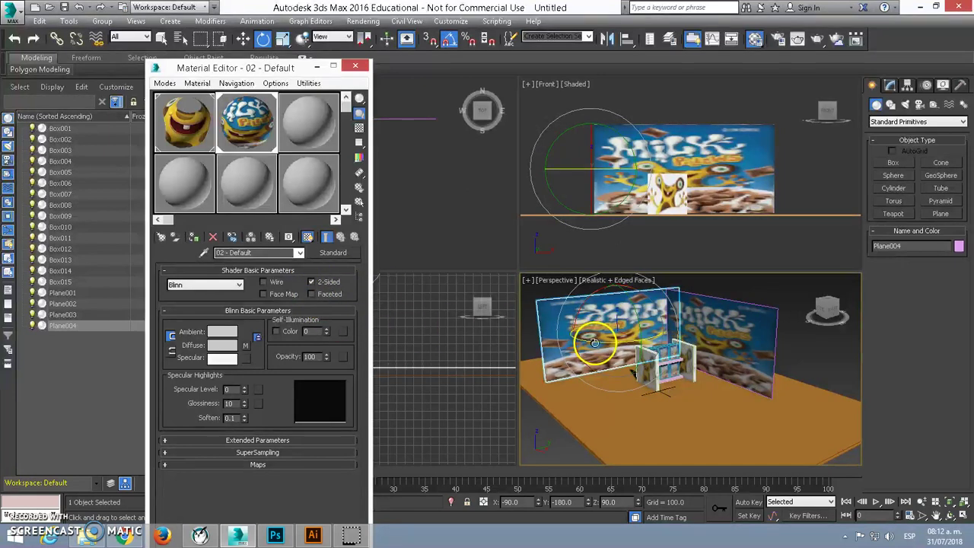
{"action": "key", "text": "shift+q"}
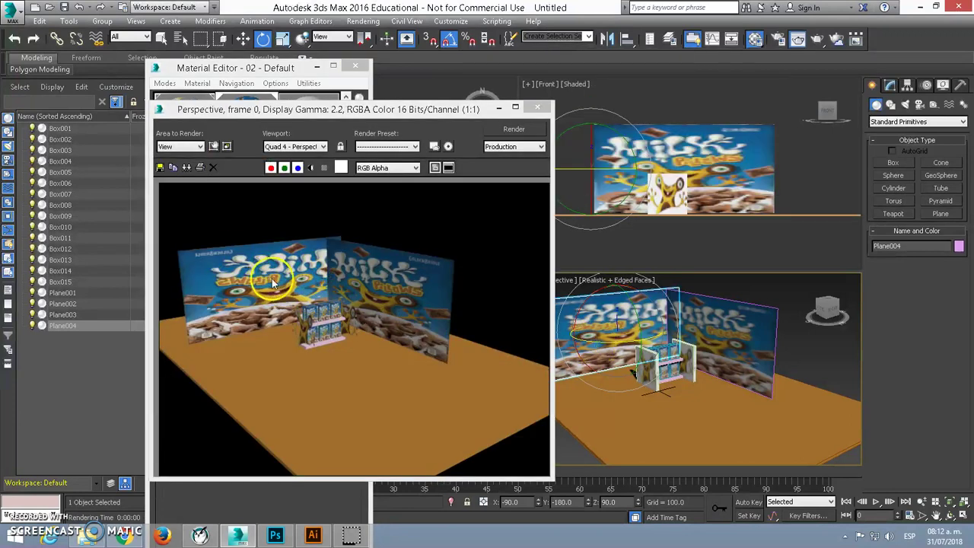
{"action": "left_click", "coordinate": [537, 107]}
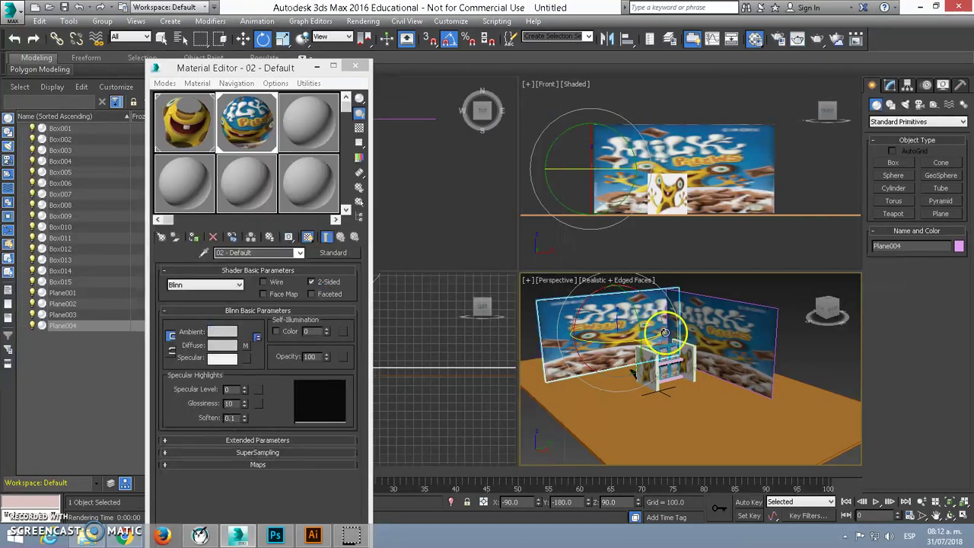
Rotate the side wall 180° about Z and turn off the cereal material's 2-Sided option, checking with a render.
{"action": "left_click_drag", "start_coordinate": [572, 320], "coordinate": [705, 339]}
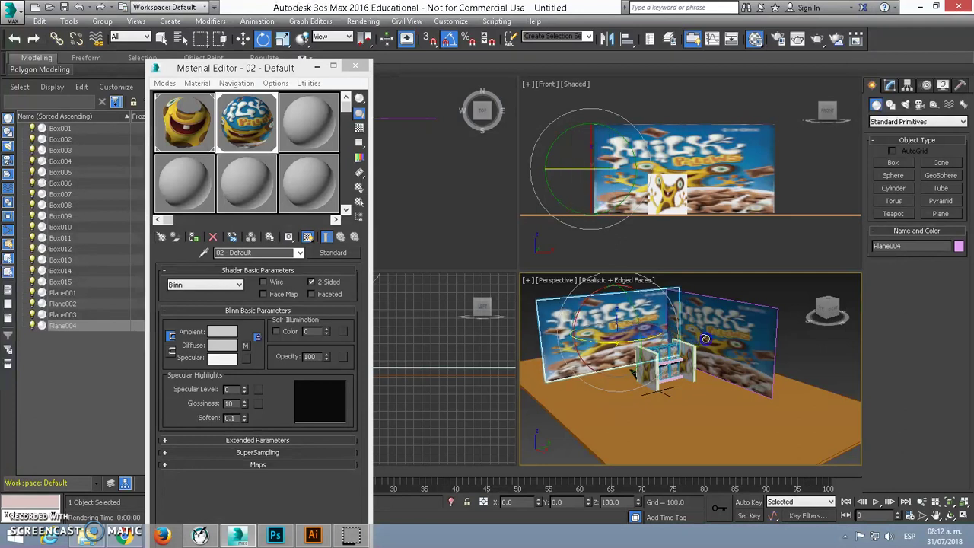
{"action": "left_click", "coordinate": [311, 281]}
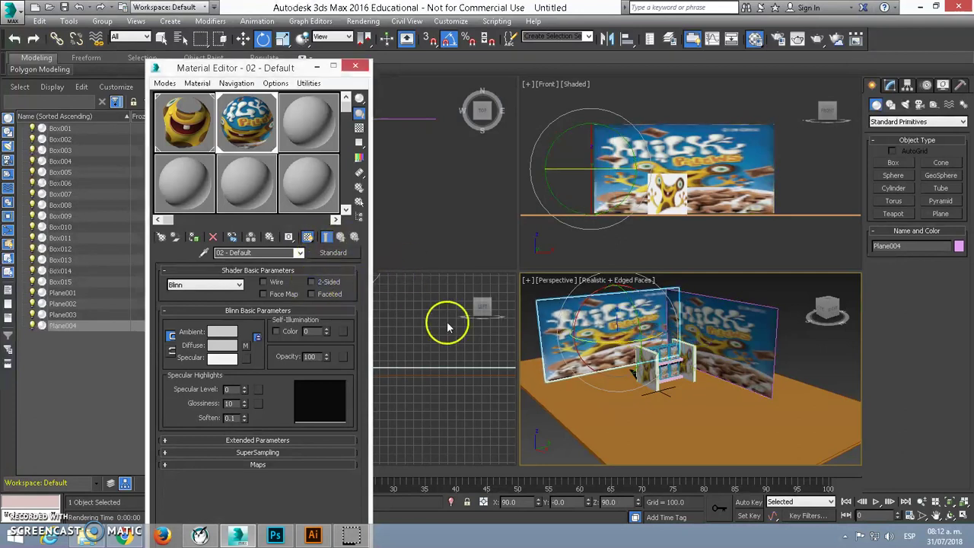
{"action": "key", "text": "shift+q"}
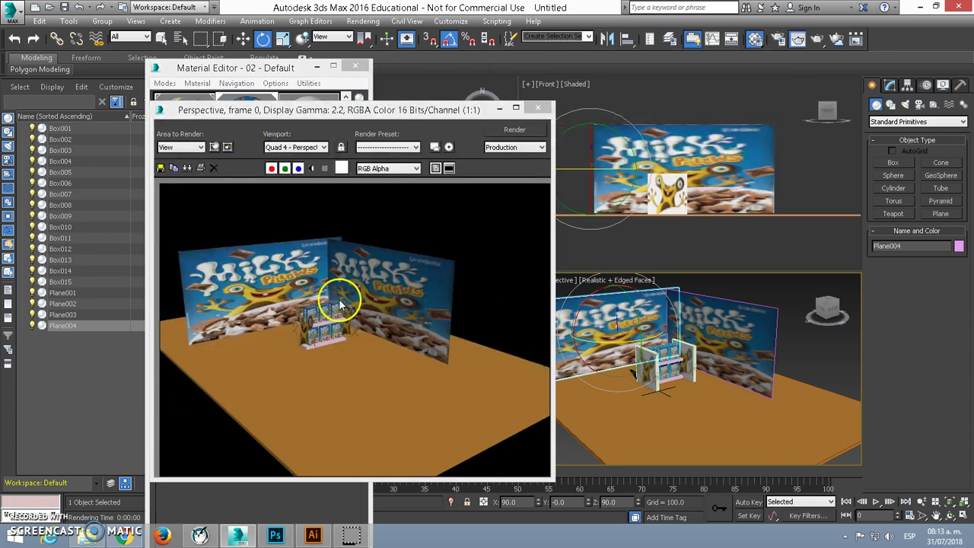
{"action": "left_click", "coordinate": [538, 107]}
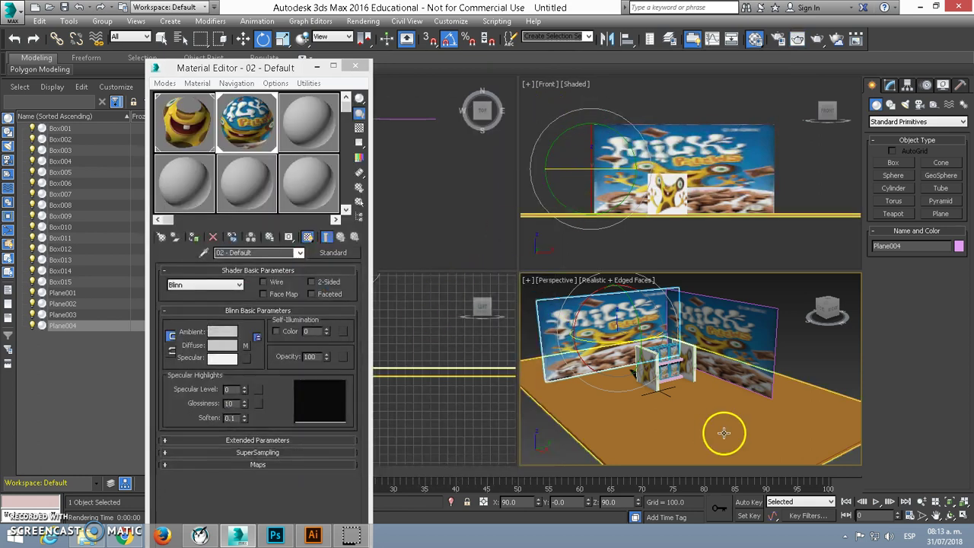
Render a close-up of the stocked display stand in the Perspective view and close the render window.
{"action": "left_click", "coordinate": [196, 185]}
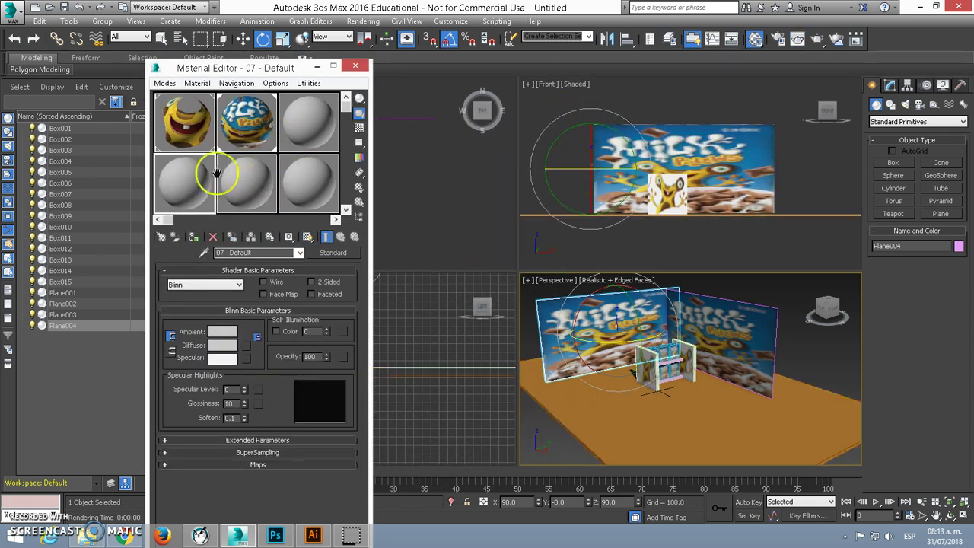
{"action": "scroll", "coordinate": [678, 370], "scroll_direction": "up", "scroll_amount": 5}
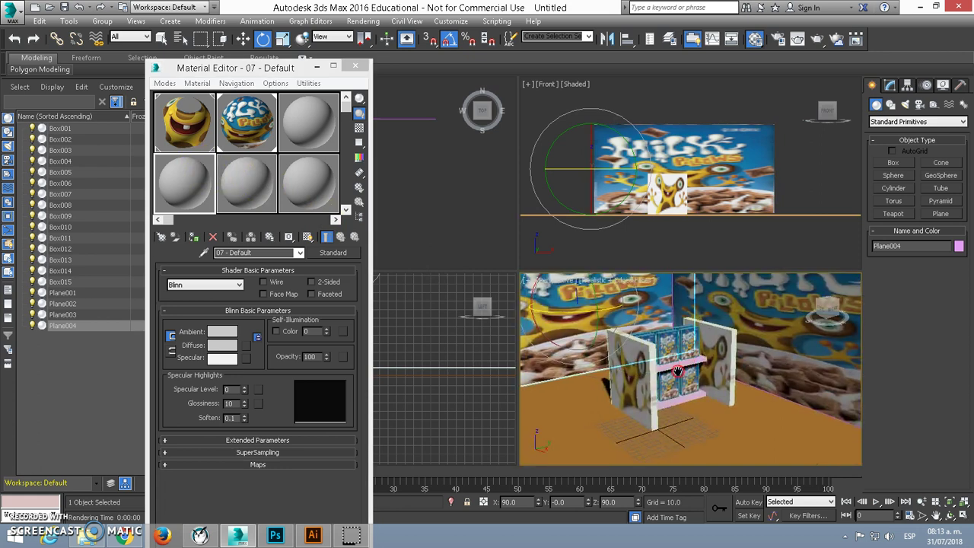
{"action": "scroll", "coordinate": [678, 370], "scroll_direction": "up", "scroll_amount": 5}
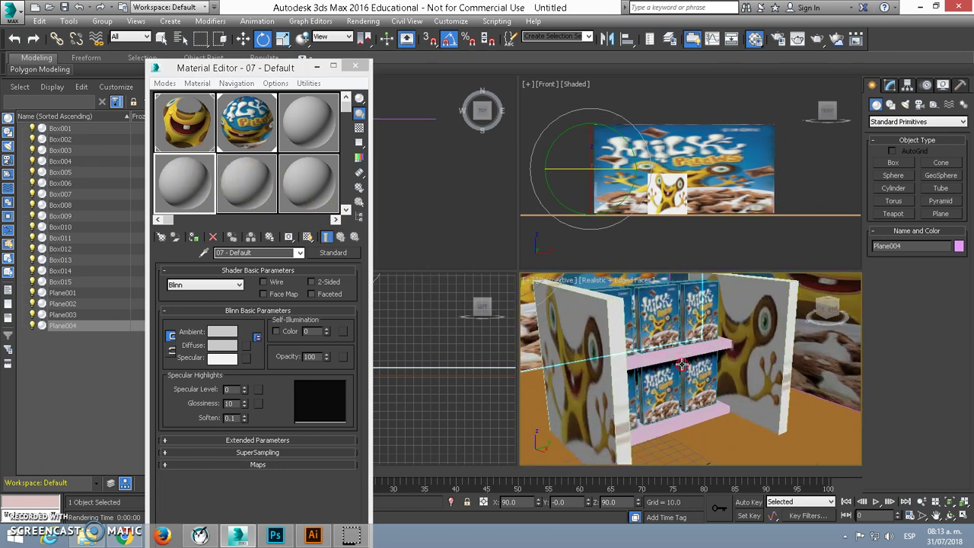
{"action": "key", "text": "shift+q"}
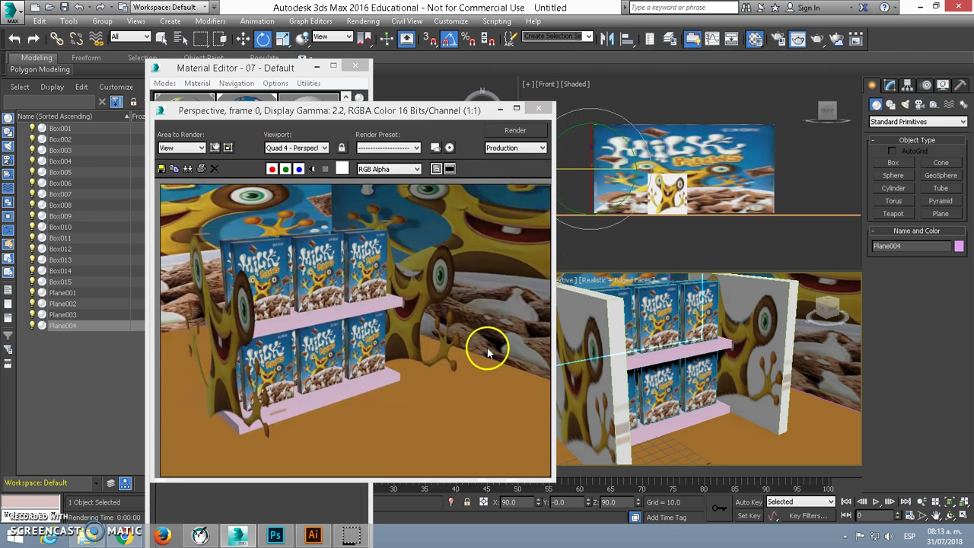
{"action": "left_click", "coordinate": [538, 108]}
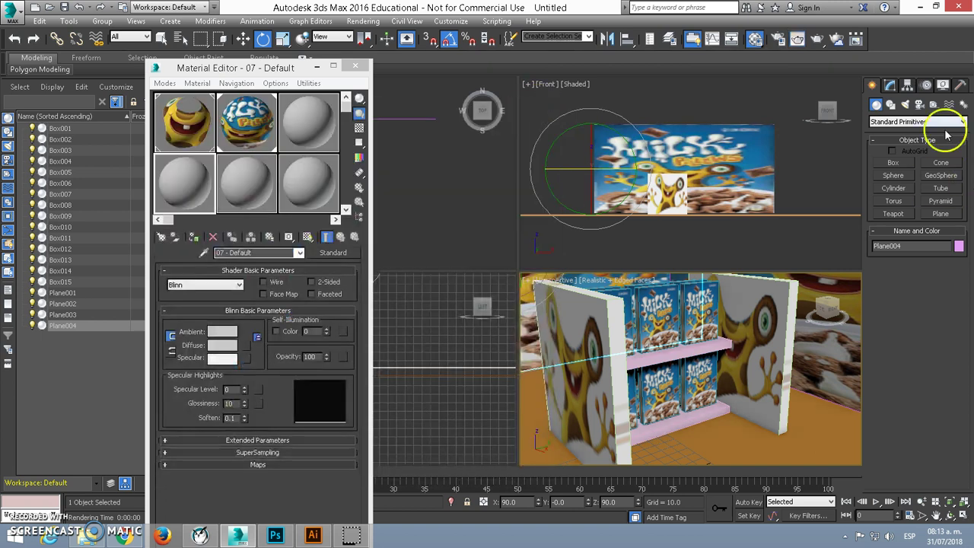
Create a standard Skylight on the floor beside the display stand in the Perspective view.
{"action": "left_click", "coordinate": [919, 104]}
{"action": "left_click", "coordinate": [933, 104]}
{"action": "left_click", "coordinate": [904, 104]}
{"action": "left_click", "coordinate": [905, 121]}
{"action": "left_click", "coordinate": [890, 140]}
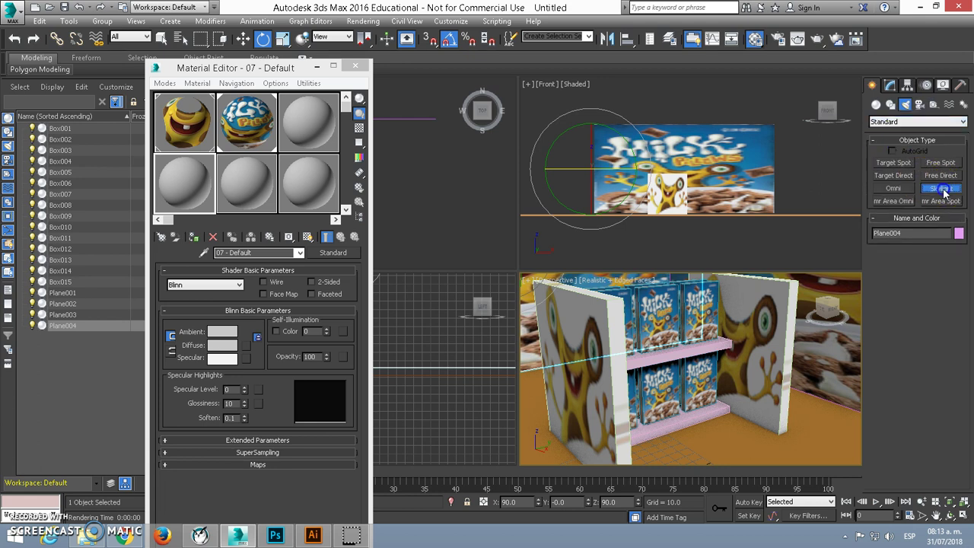
{"action": "left_click", "coordinate": [942, 189]}
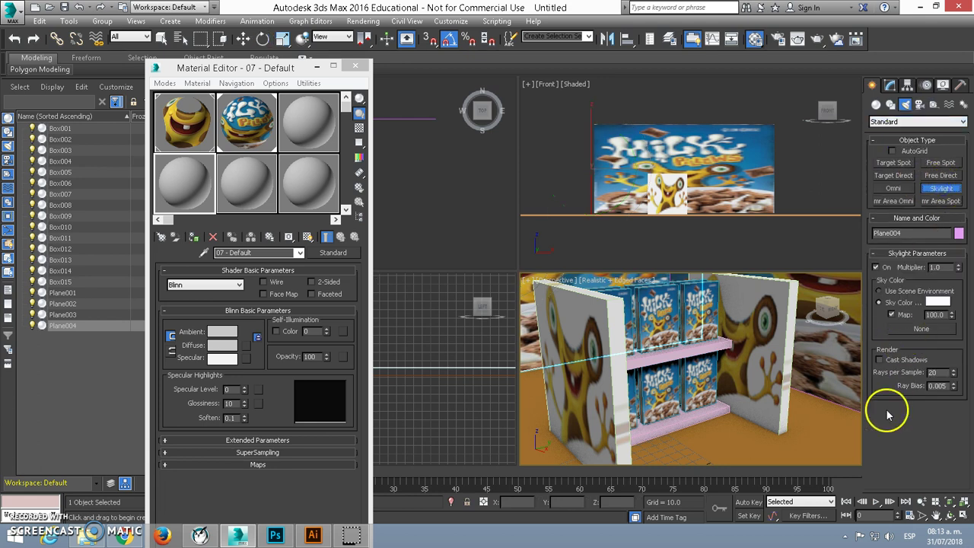
{"action": "left_click", "coordinate": [792, 441]}
{"action": "right_click", "coordinate": [799, 446]}
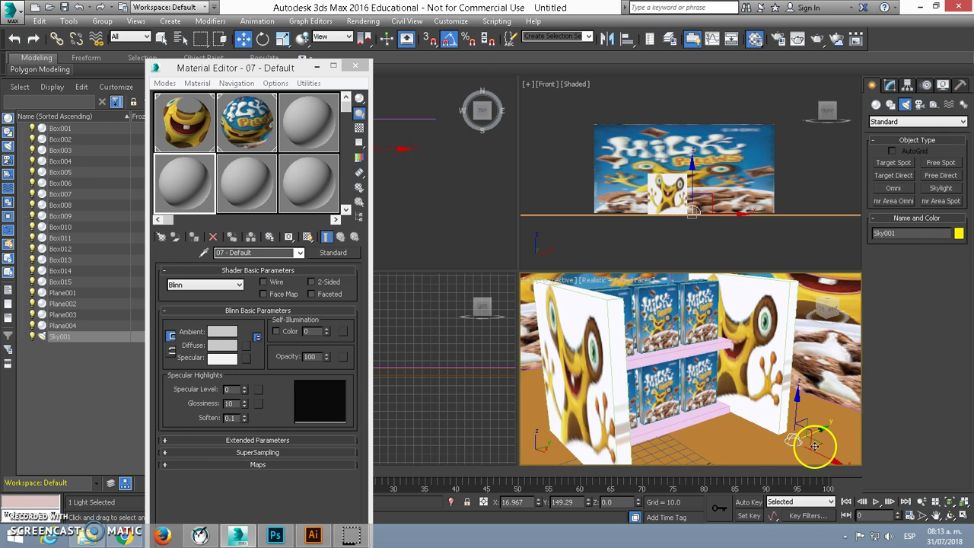
Activate Light Tracer advanced lighting and render the Perspective view, closing the render without saving it.
{"action": "left_click", "coordinate": [401, 34]}
{"action": "left_click", "coordinate": [363, 20]}
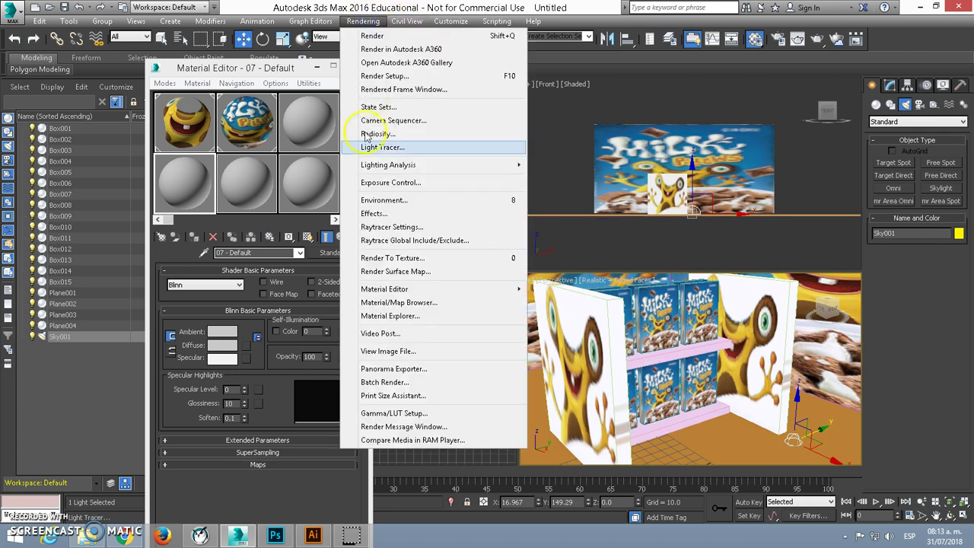
{"action": "mouse_move", "coordinate": [386, 168]}
{"action": "left_click", "coordinate": [380, 147]}
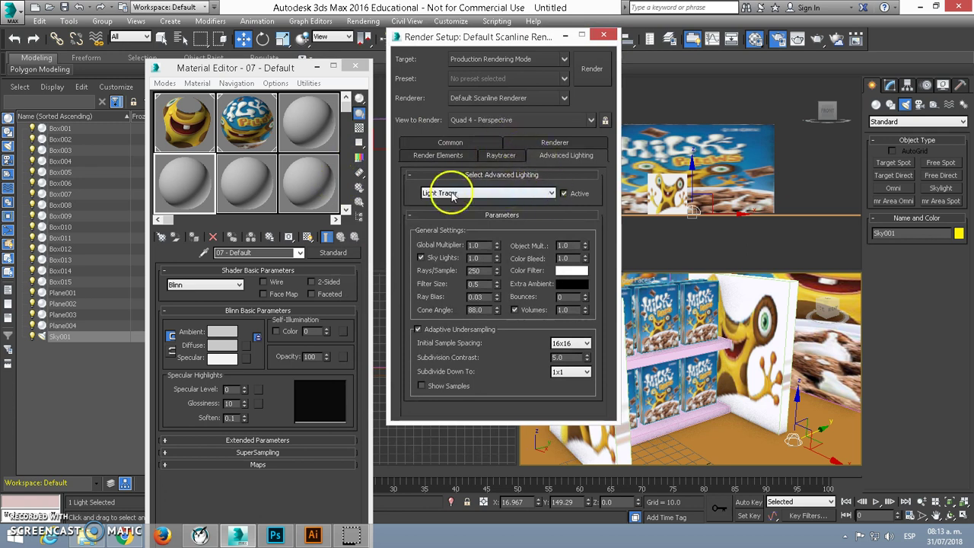
{"action": "left_click", "coordinate": [595, 70]}
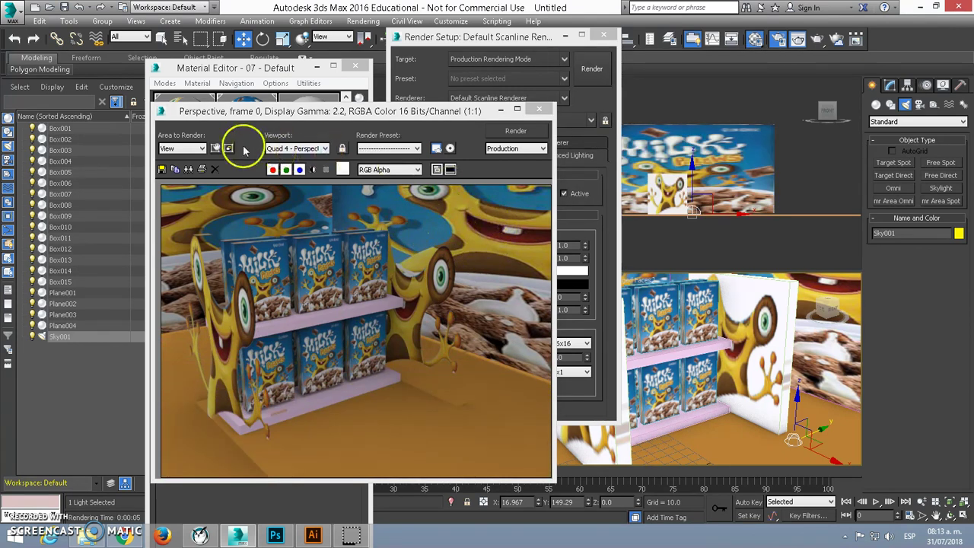
{"action": "left_click", "coordinate": [162, 170]}
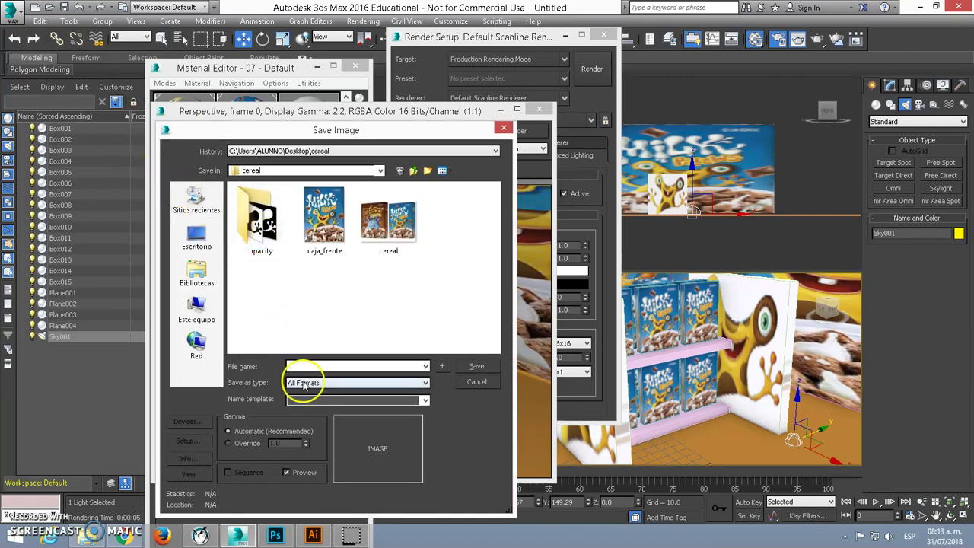
{"action": "left_click", "coordinate": [476, 381]}
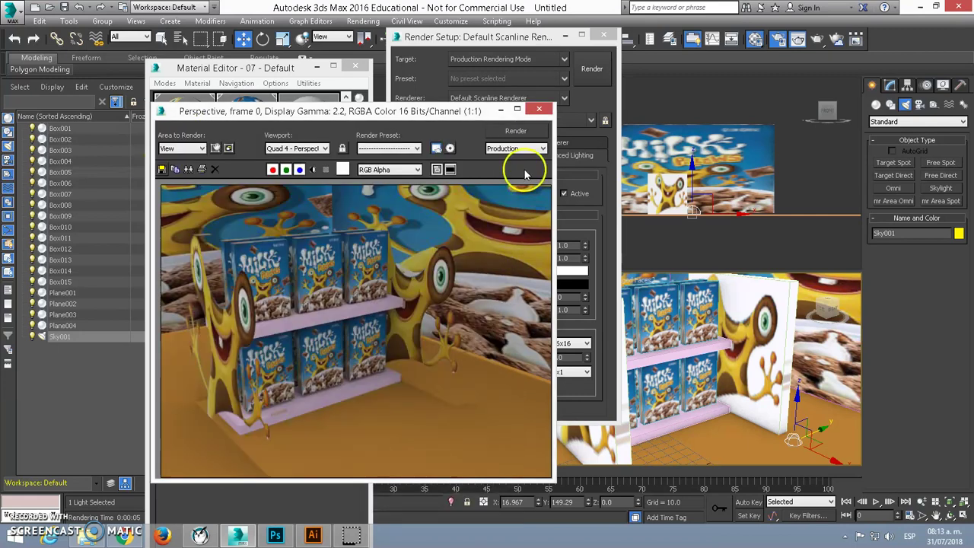
{"action": "left_click", "coordinate": [537, 109]}
Set the render output size to 960 × 540, test it with a render, and close the render setup and material editor.
{"action": "left_click", "coordinate": [450, 144]}
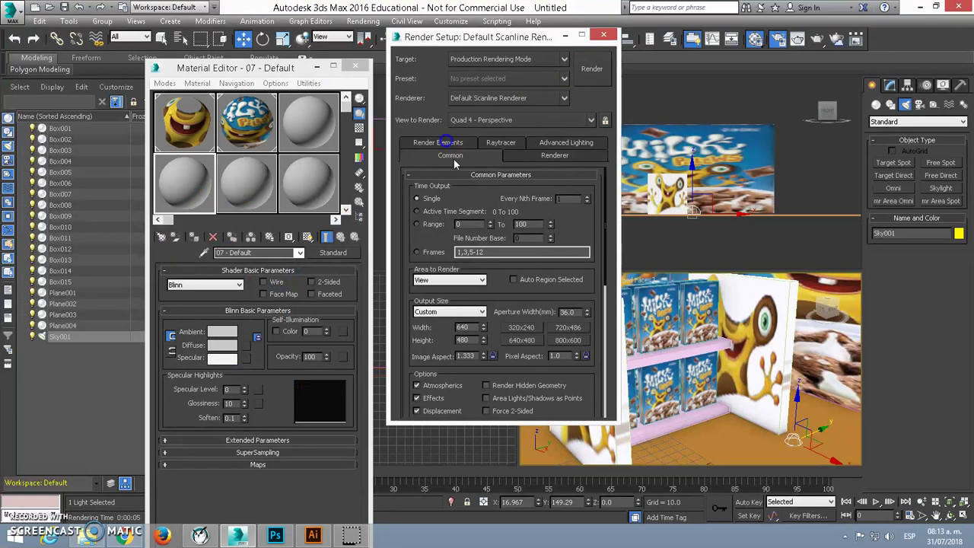
{"action": "double_click", "coordinate": [474, 327]}
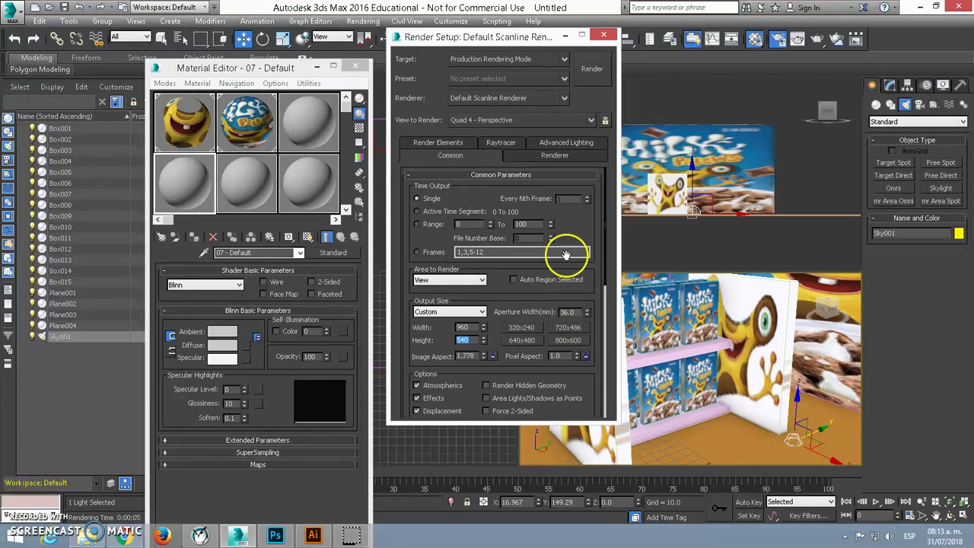
{"action": "left_click", "coordinate": [591, 73]}
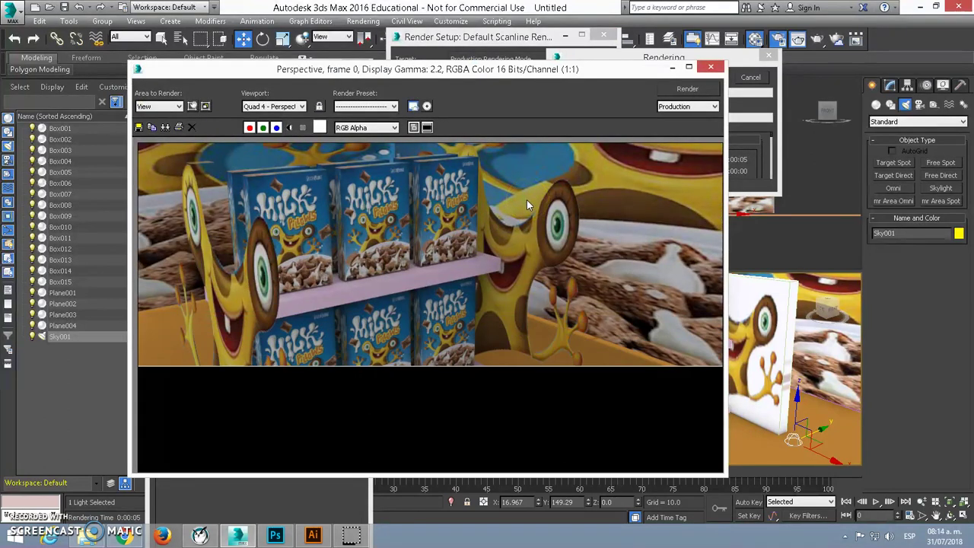
{"action": "left_click", "coordinate": [709, 66]}
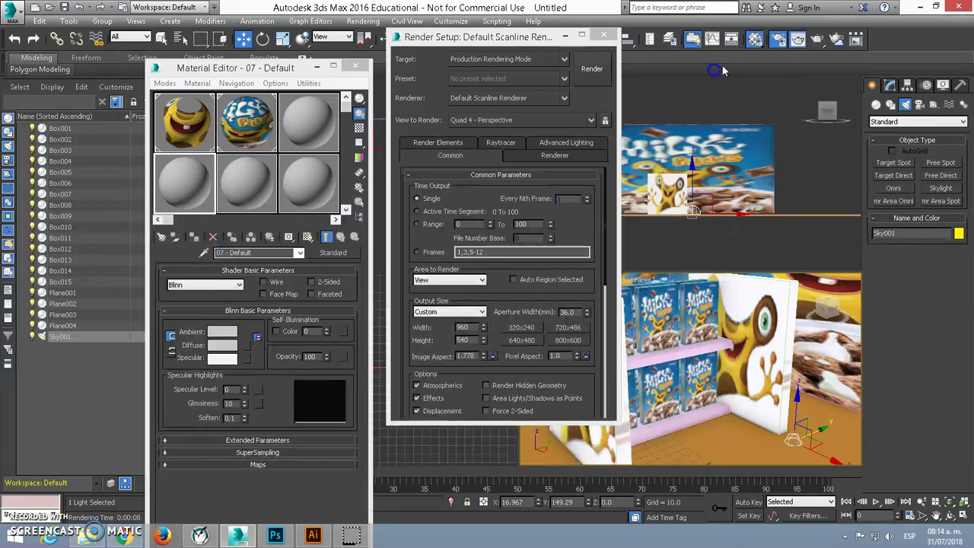
{"action": "left_click", "coordinate": [604, 35]}
{"action": "left_click", "coordinate": [354, 65]}
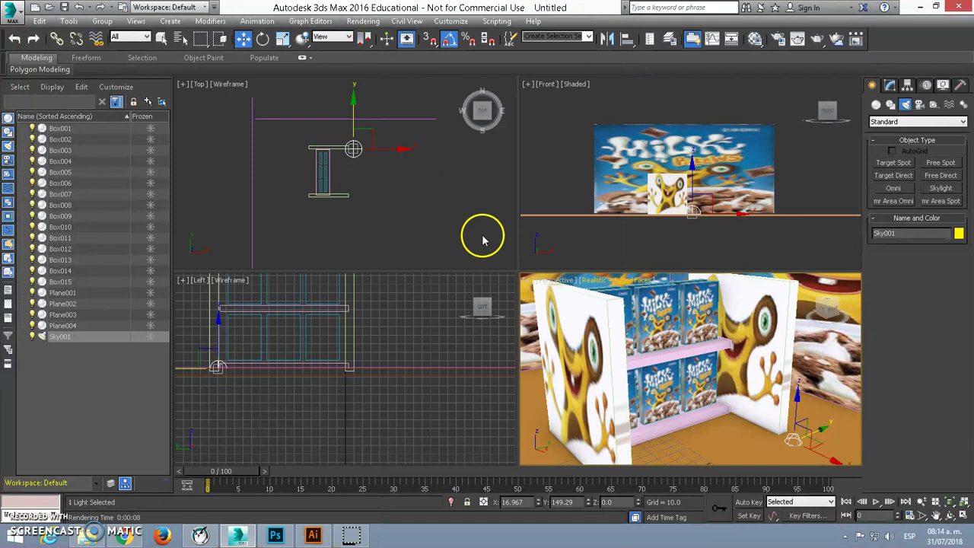
Render the Perspective view from a wider angle that frames the whole display stand against both cereal walls.
{"action": "right_click", "coordinate": [684, 390]}
{"action": "left_click", "coordinate": [632, 353]}
{"action": "left_click", "coordinate": [622, 329]}
{"action": "left_click", "coordinate": [641, 308]}
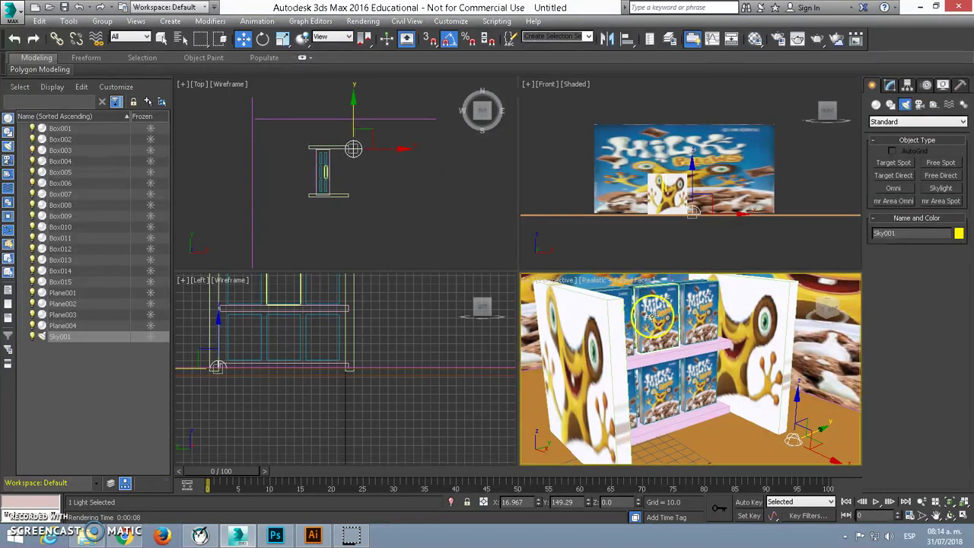
{"action": "left_click", "coordinate": [677, 325]}
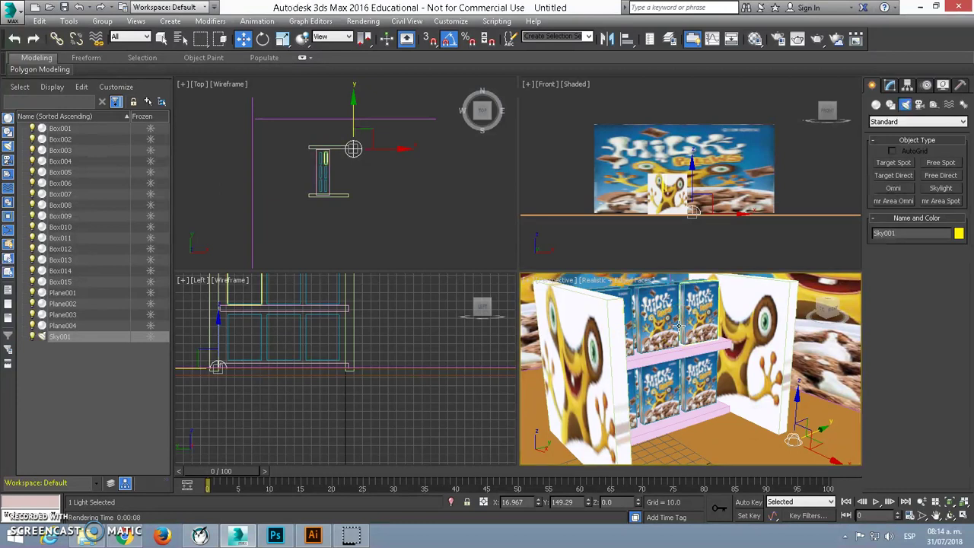
{"action": "left_click", "coordinate": [658, 359]}
{"action": "right_click", "coordinate": [659, 359]}
{"action": "left_click", "coordinate": [654, 361]}
{"action": "middle_click_drag", "start_coordinate": [641, 361], "coordinate": [660, 345], "text": "alt"}
{"action": "left_click", "coordinate": [935, 514]}
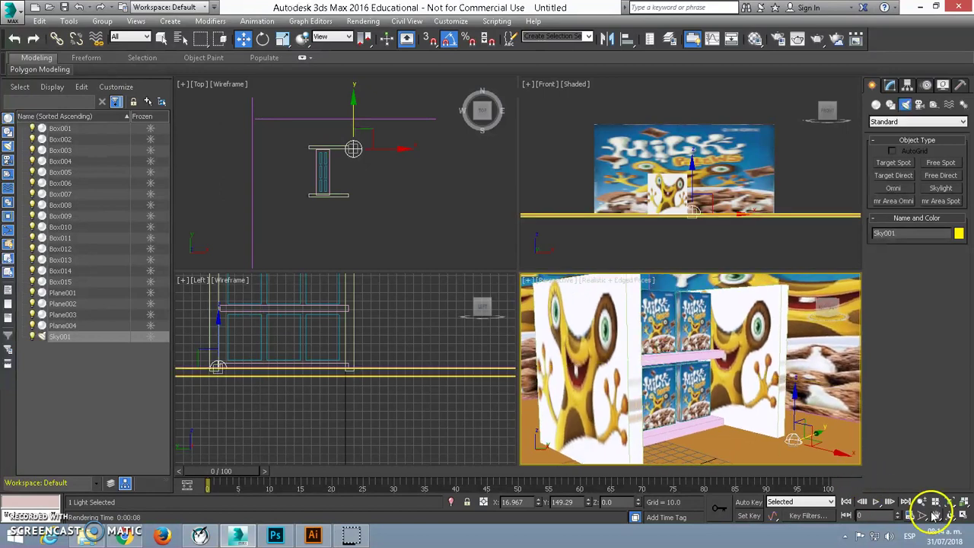
{"action": "left_click", "coordinate": [921, 501]}
{"action": "left_click_drag", "start_coordinate": [706, 375], "coordinate": [716, 391]}
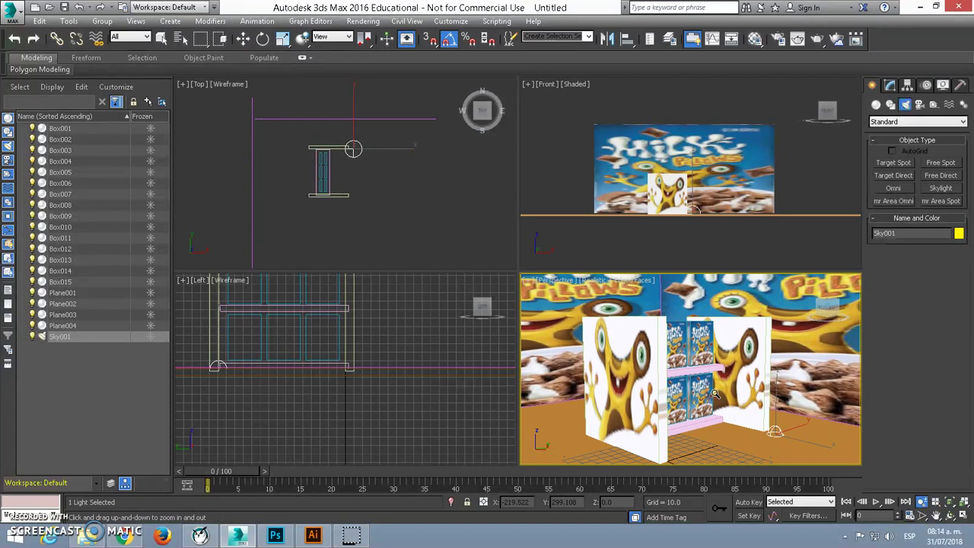
{"action": "key", "text": "shift+q"}
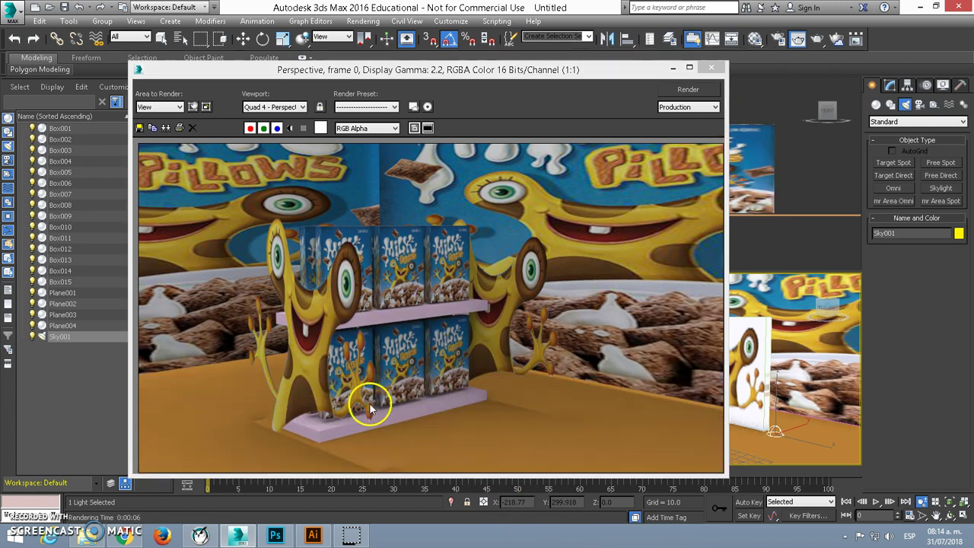
Save the render as a JPEG named render_final in the cereal folder, raising the quality towards Best, and close the render.
{"action": "left_click", "coordinate": [139, 127]}
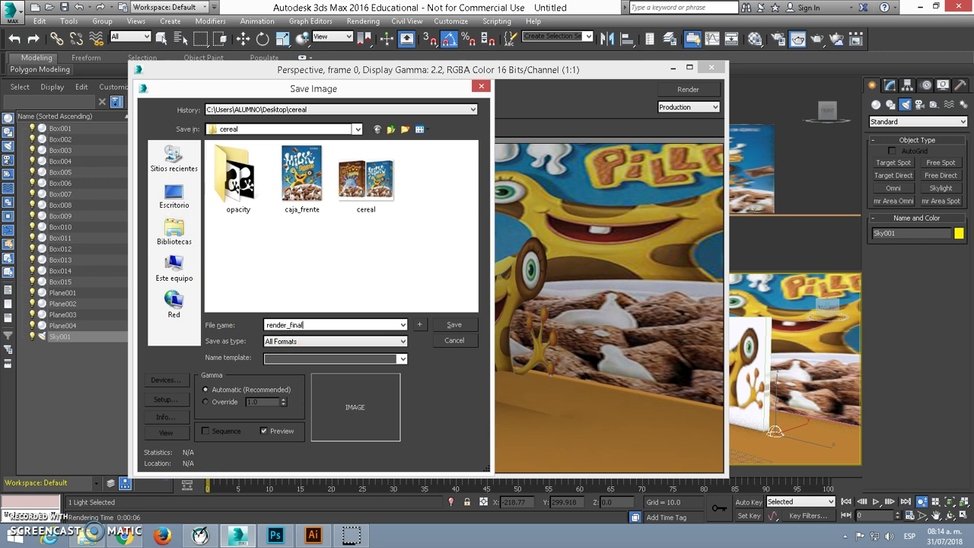
{"action": "left_click", "coordinate": [289, 344]}
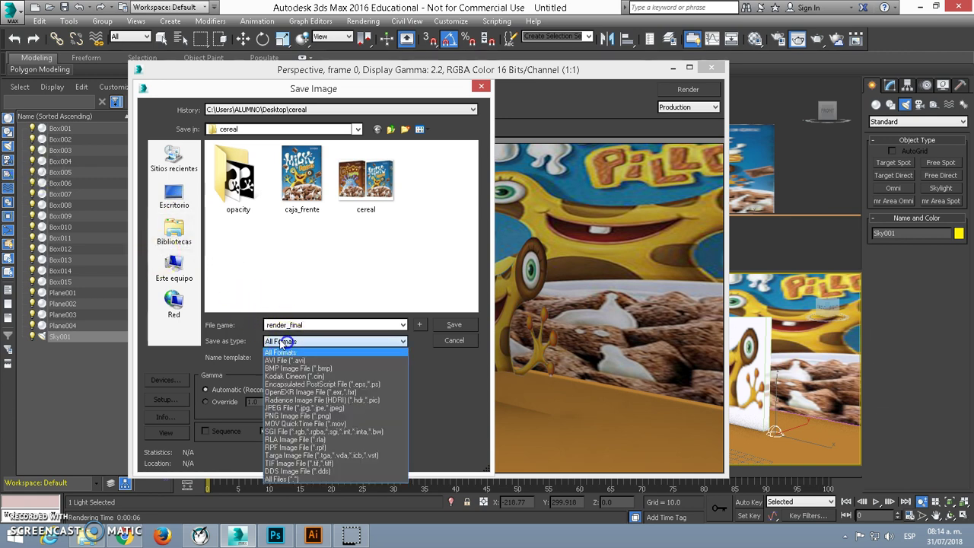
{"action": "left_click", "coordinate": [283, 405]}
{"action": "left_click", "coordinate": [454, 324]}
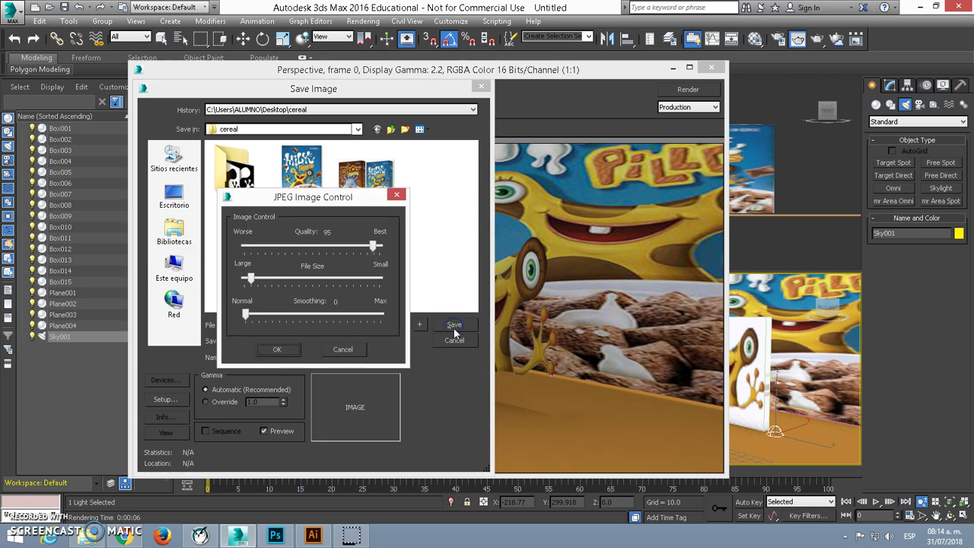
{"action": "left_click_drag", "start_coordinate": [384, 246], "coordinate": [394, 246]}
{"action": "left_click", "coordinate": [276, 349]}
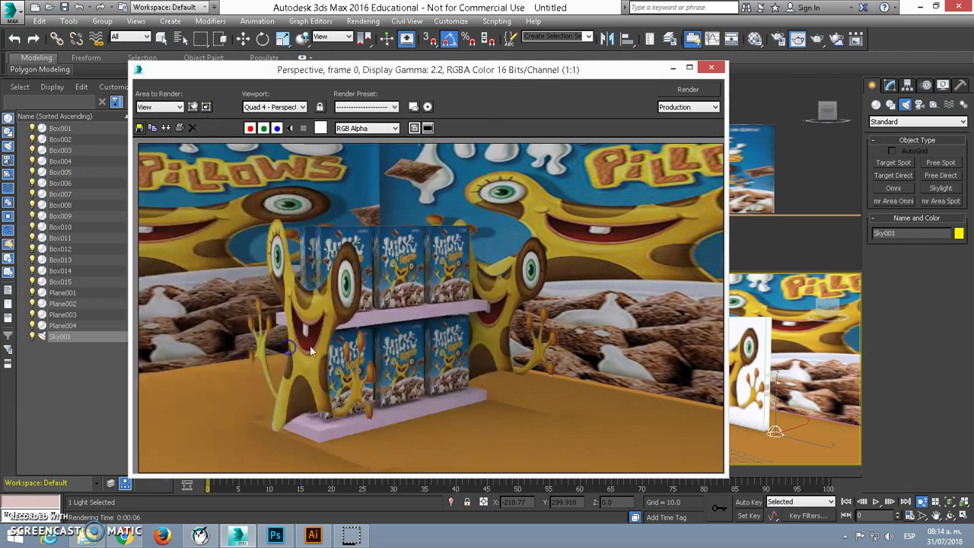
{"action": "left_click", "coordinate": [713, 69]}
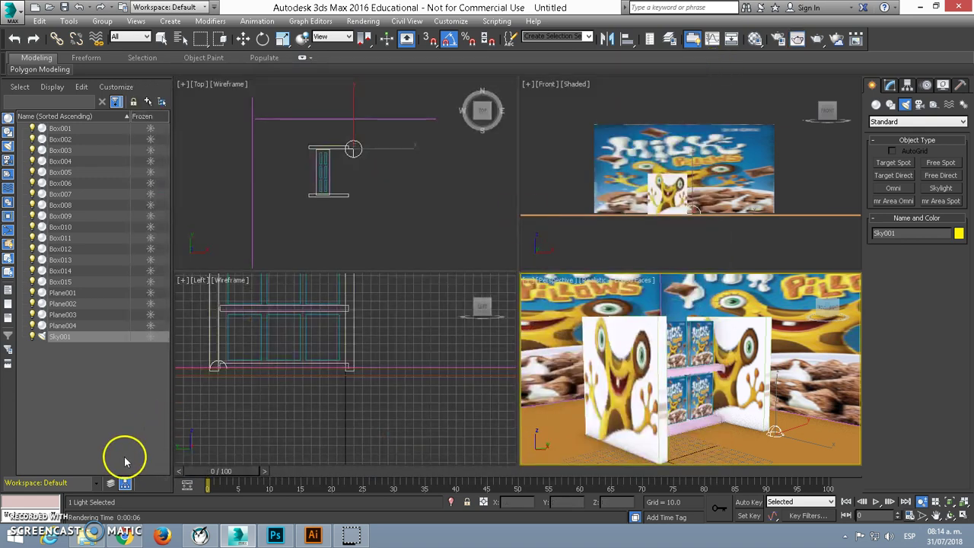